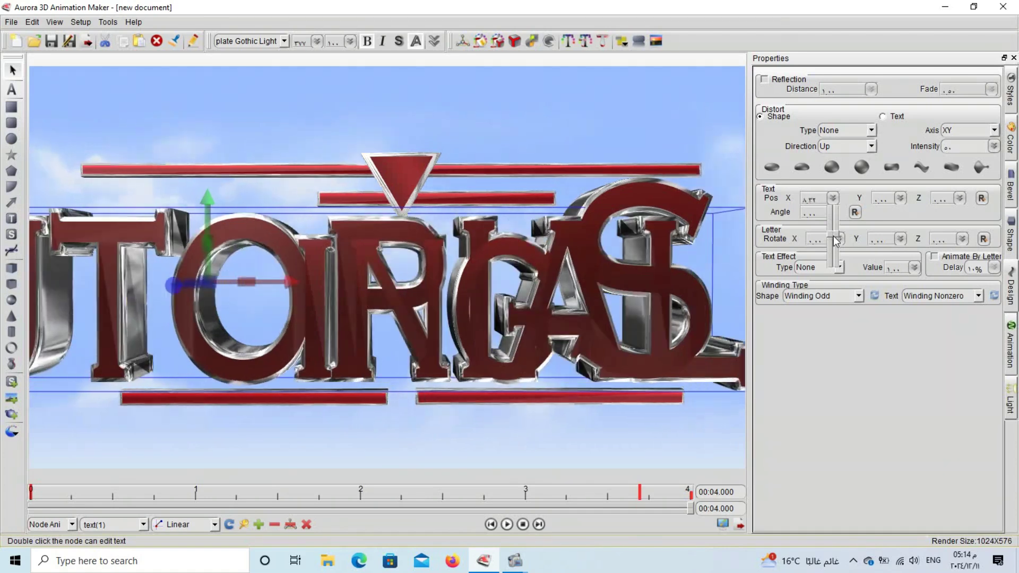
# Offset the TUTORIAL text within its node to Z -99 and Y about 35, and shift it along X
pyautogui.click(959, 198)
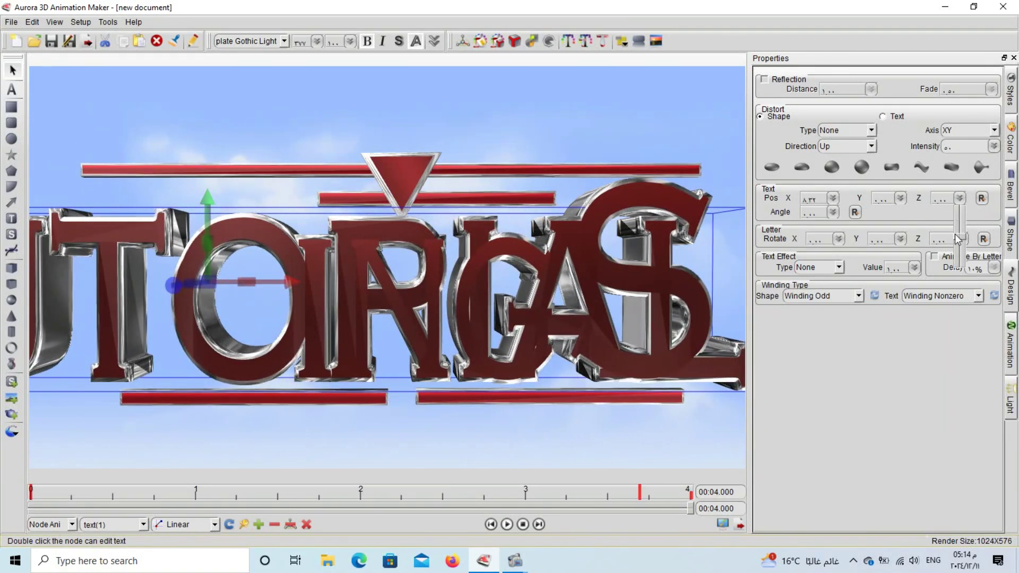
pyautogui.moveTo(956, 237); pyautogui.dragTo(956, 266)
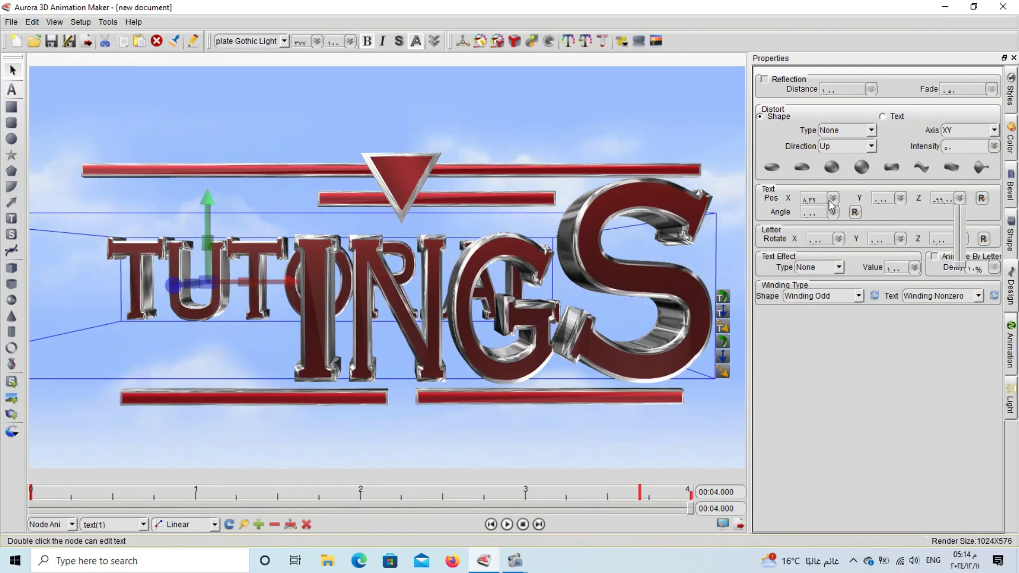
pyautogui.moveTo(839, 242)
pyautogui.mouseDown()
pyautogui.moveTo(832, 208)
pyautogui.moveTo(831, 225)
pyautogui.mouseUp()
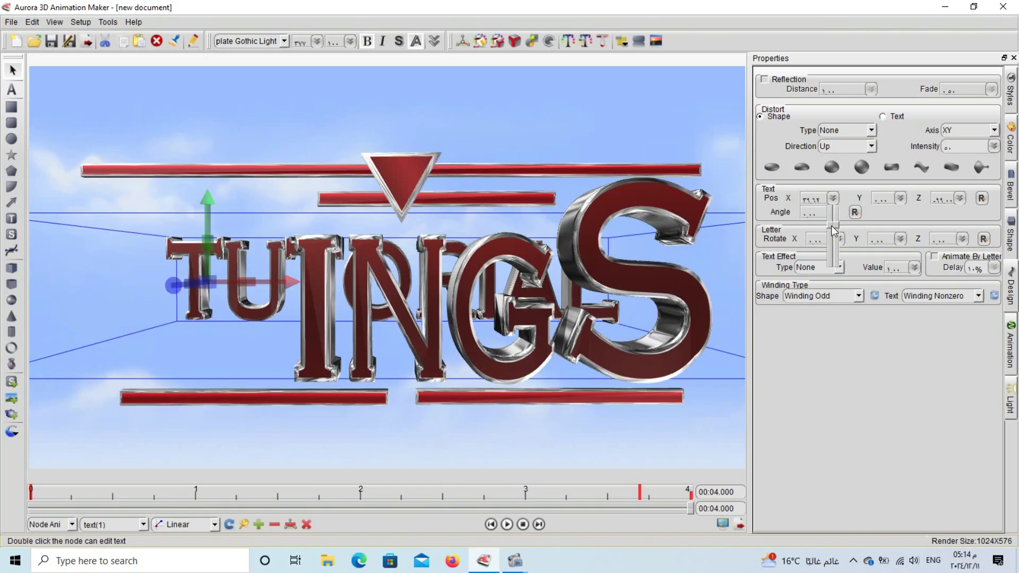
pyautogui.click(901, 198)
pyautogui.moveTo(900, 236)
pyautogui.mouseDown()
pyautogui.moveTo(900, 246)
pyautogui.moveTo(899, 225)
pyautogui.mouseUp()
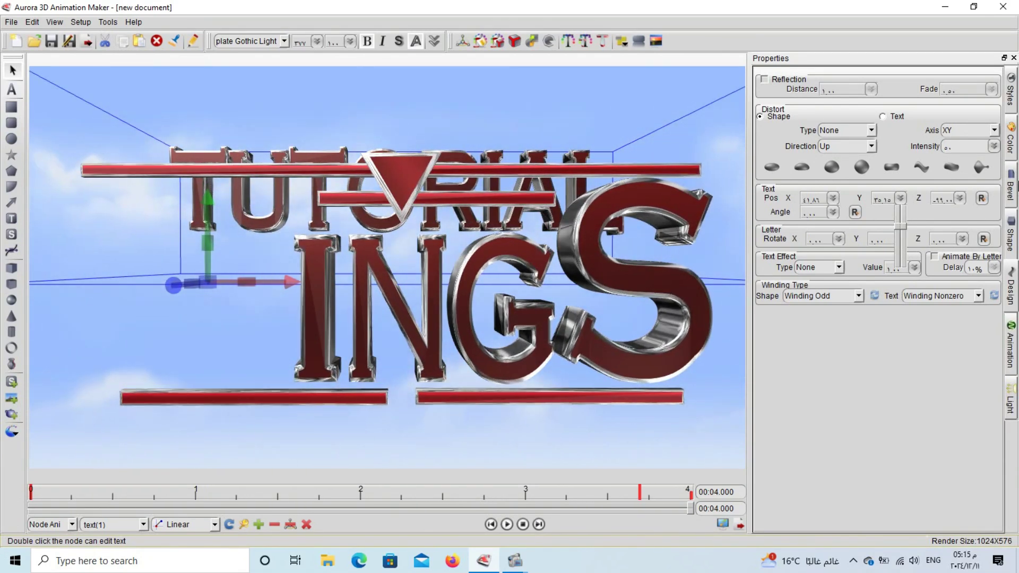
# Set the TUTORIAL node's shape size to about 131.46 wide, 43.82 high and 52.81 deep
pyautogui.click(1013, 226)
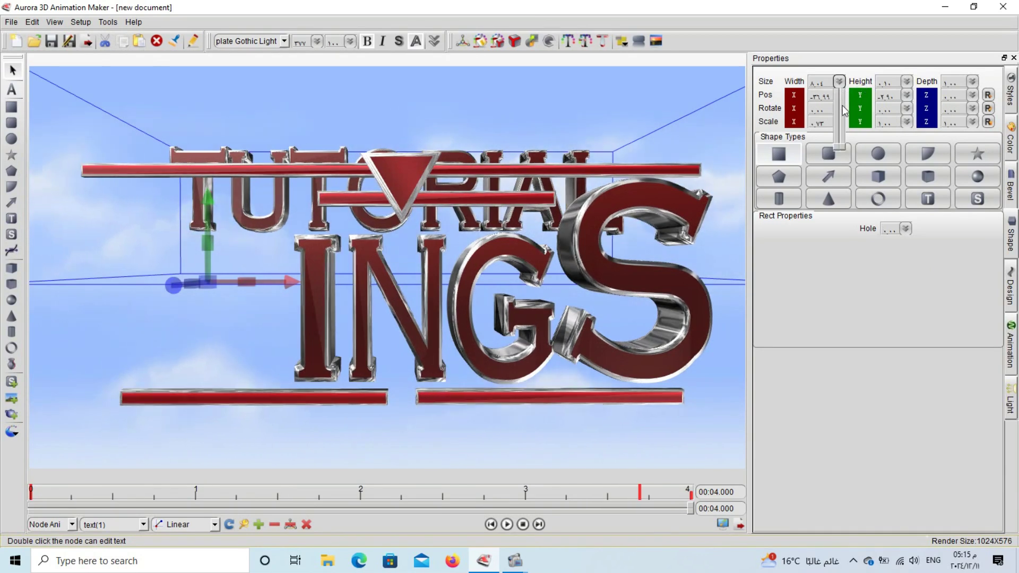
pyautogui.moveTo(840, 147); pyautogui.dragTo(836, 123)
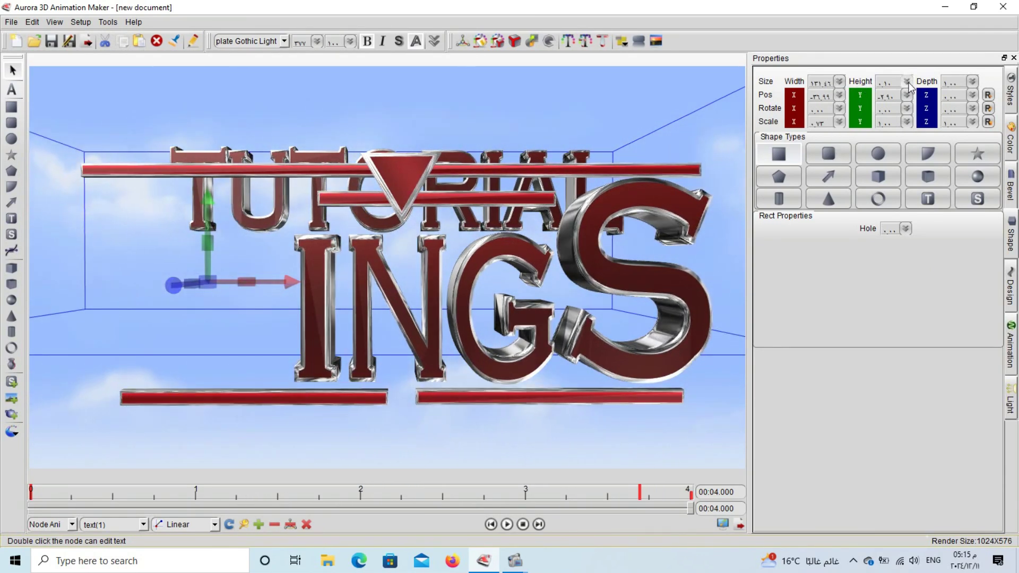
pyautogui.moveTo(903, 148); pyautogui.dragTo(900, 139)
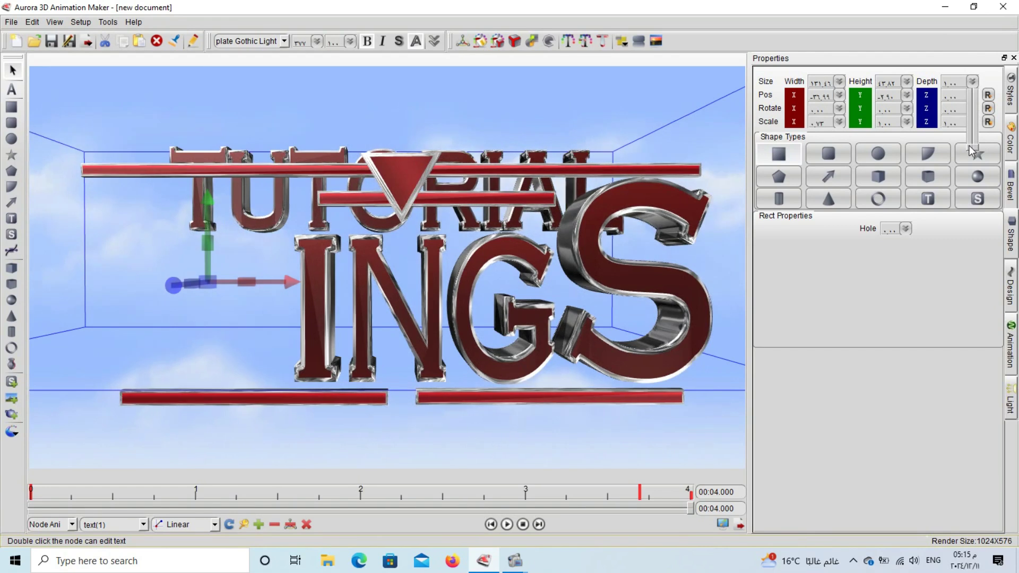
pyautogui.moveTo(969, 145); pyautogui.dragTo(960, 121)
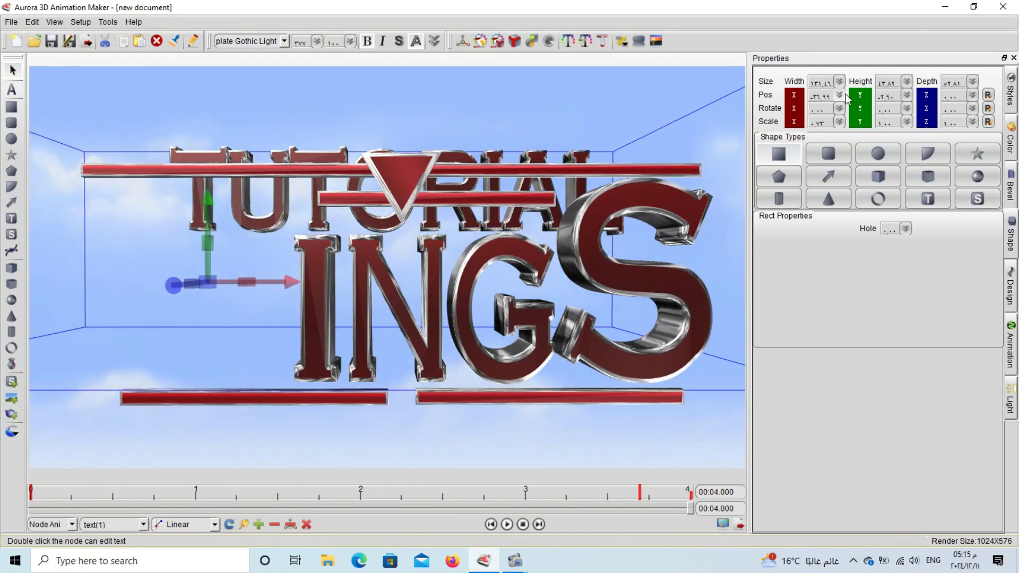
# Position the TUTORIAL node at about X -23.60, Y 40.77 and Z -198.88
pyautogui.moveTo(839, 95); pyautogui.dragTo(836, 135)
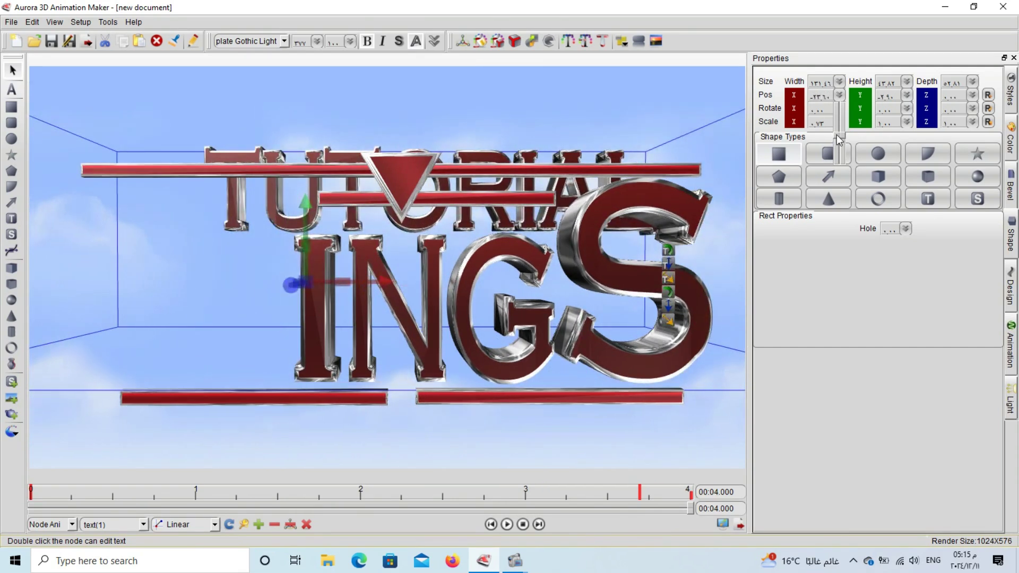
pyautogui.click(906, 97)
pyautogui.moveTo(901, 138); pyautogui.dragTo(908, 137)
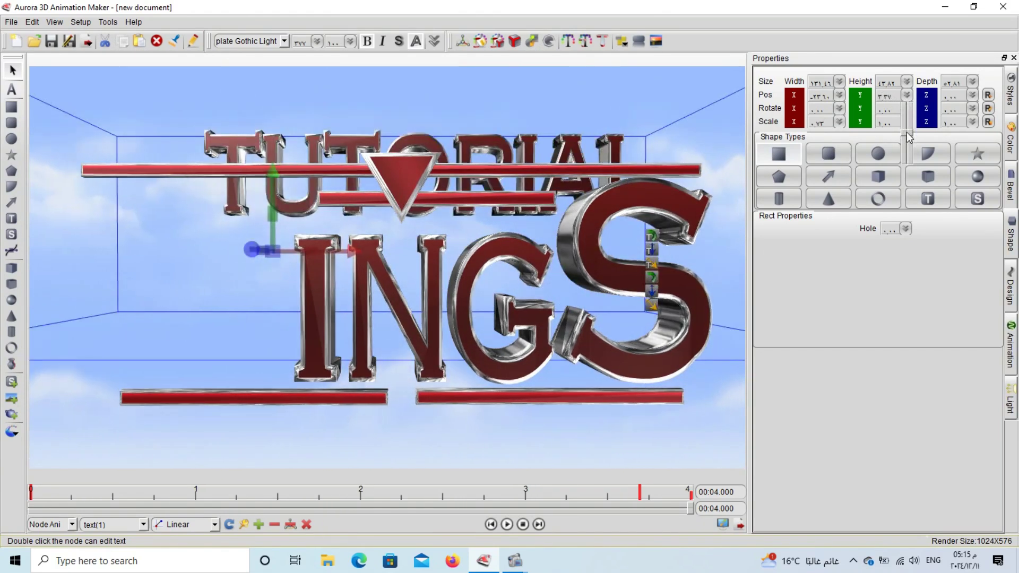
pyautogui.click(972, 95)
pyautogui.moveTo(971, 130); pyautogui.dragTo(972, 157)
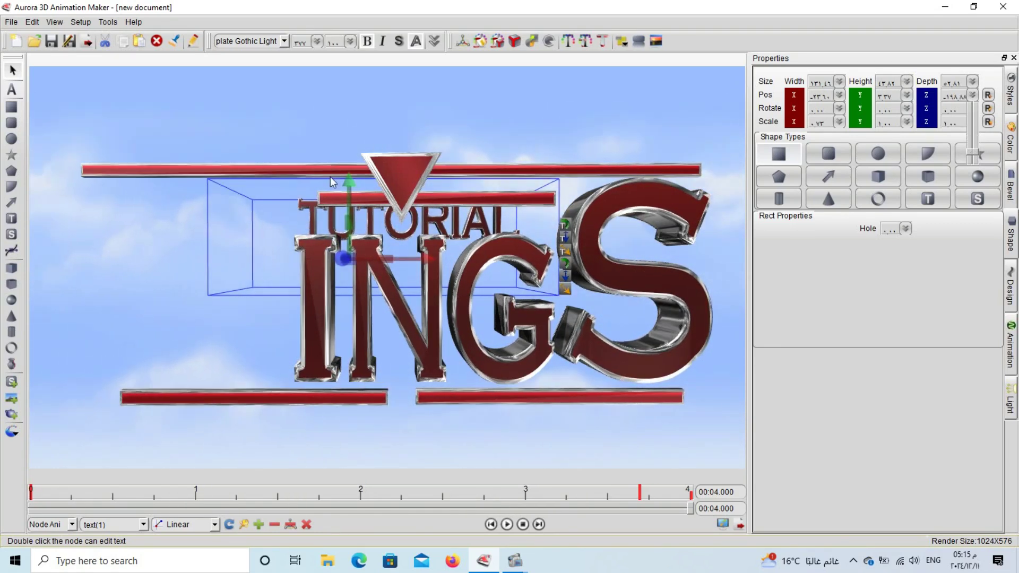
pyautogui.moveTo(352, 181); pyautogui.dragTo(343, 87)
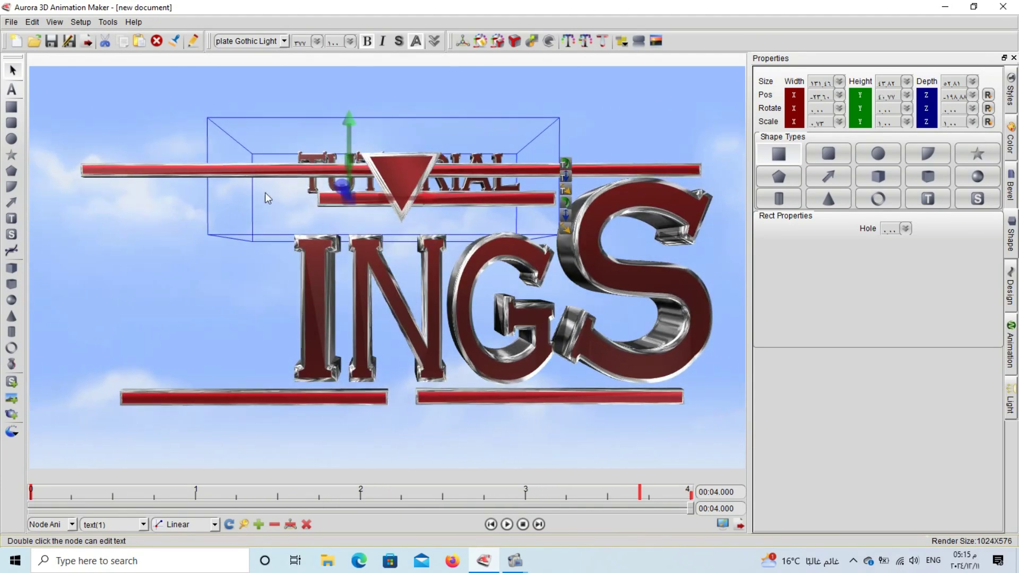
# Delete the triangle and raise the TUTORIAL text above the upper bar to about Y 66.17
pyautogui.click(413, 174)
pyautogui.press('Delete')
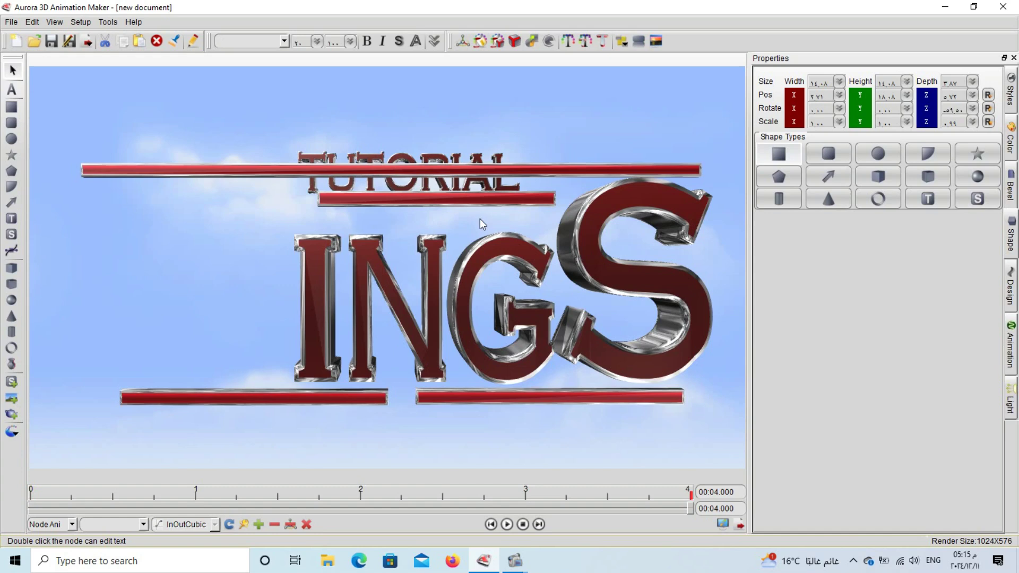
pyautogui.click(451, 198)
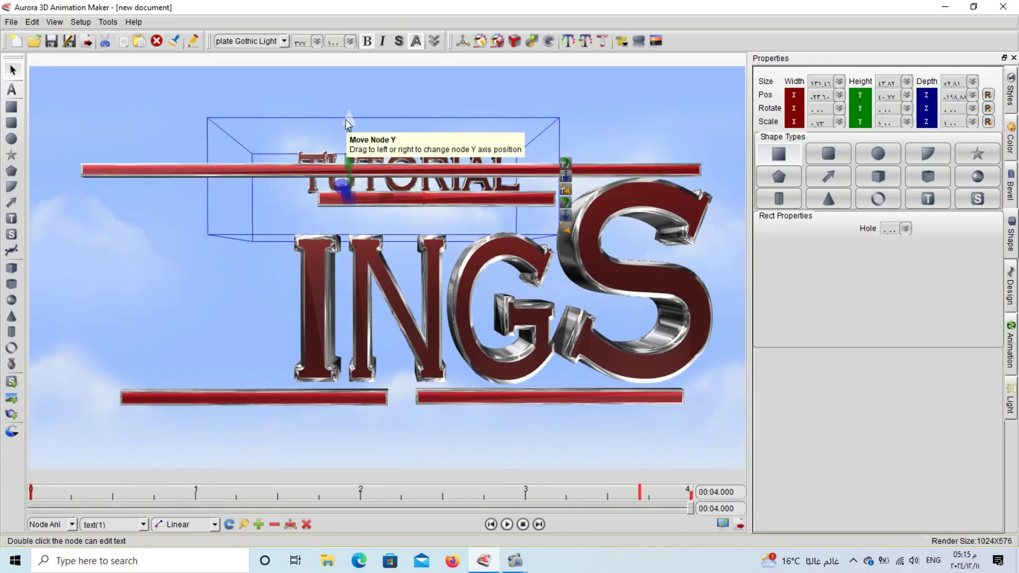
pyautogui.moveTo(345, 120); pyautogui.dragTo(518, 69)
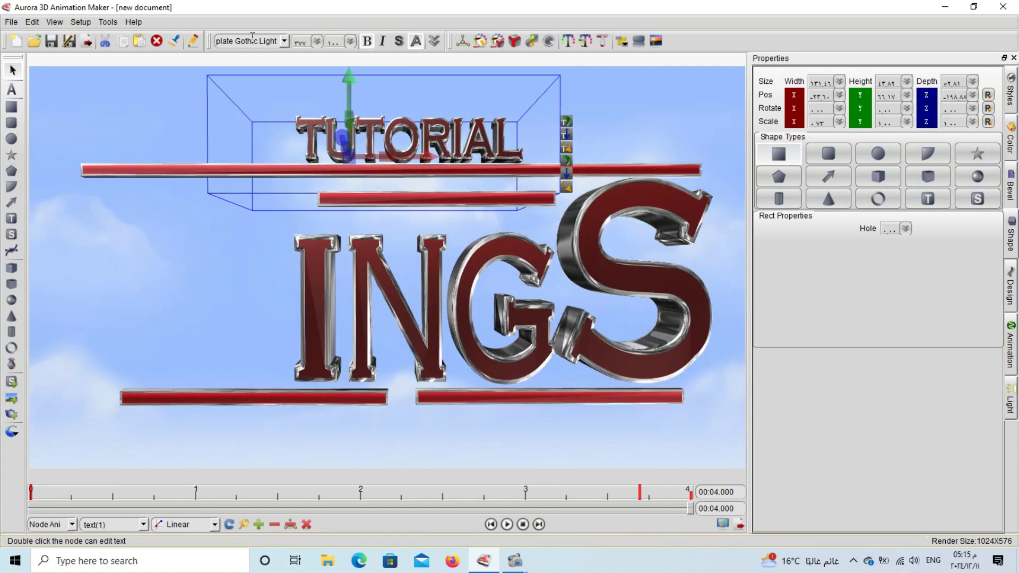
# Try out different fonts on the TUTORIAL text and settle on Fontega Demo
pyautogui.scroll(-4, 254, 40)
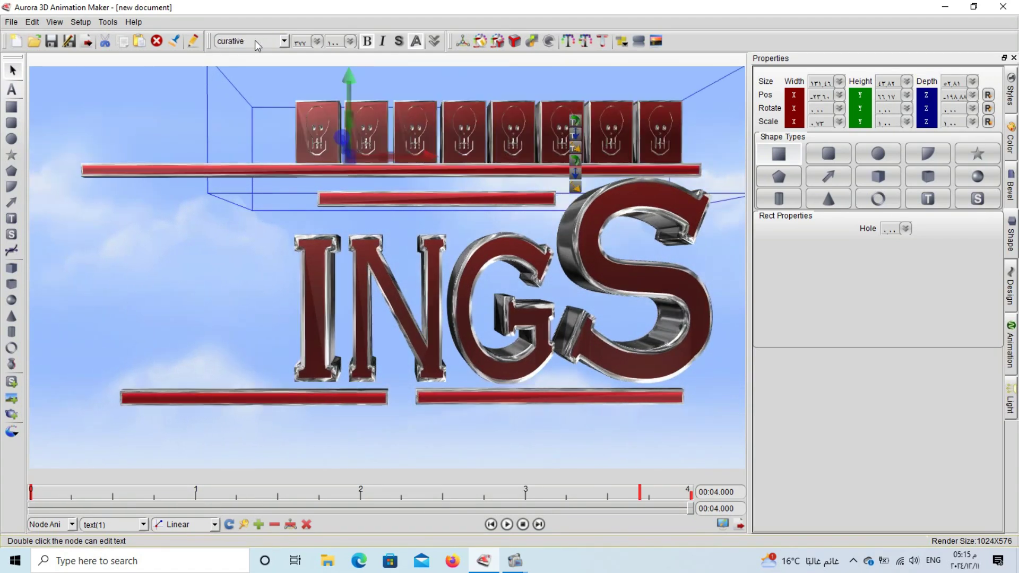
pyautogui.scroll(1, 255, 40)
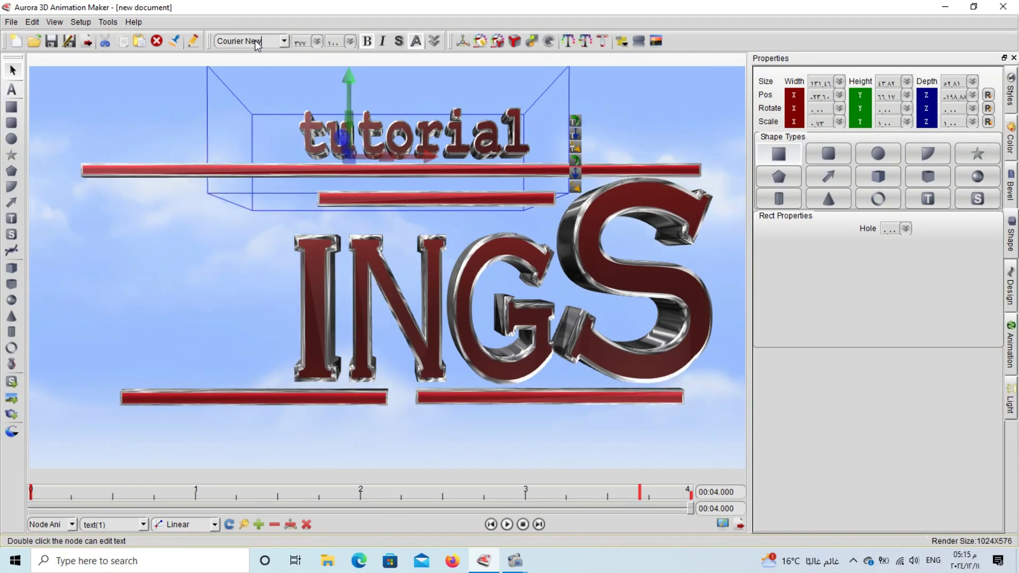
pyautogui.scroll(-1, 254, 40)
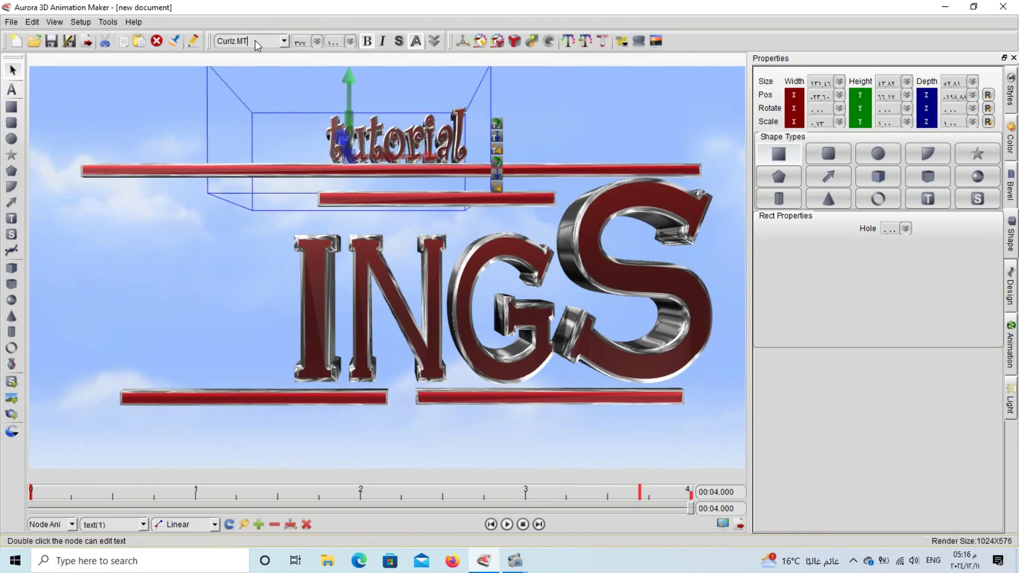
pyautogui.scroll(-1, 254, 40)
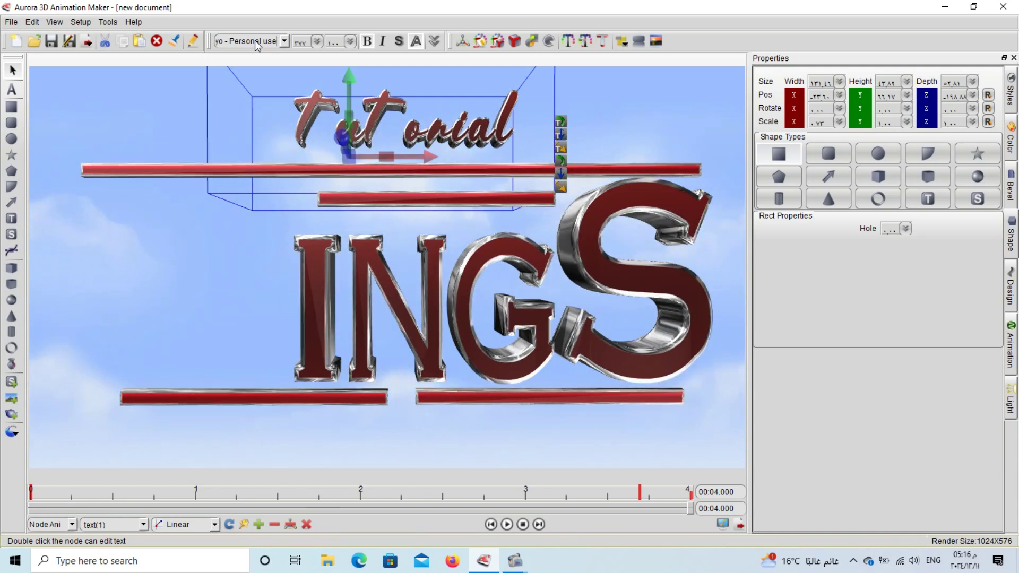
pyautogui.scroll(-1, 255, 40)
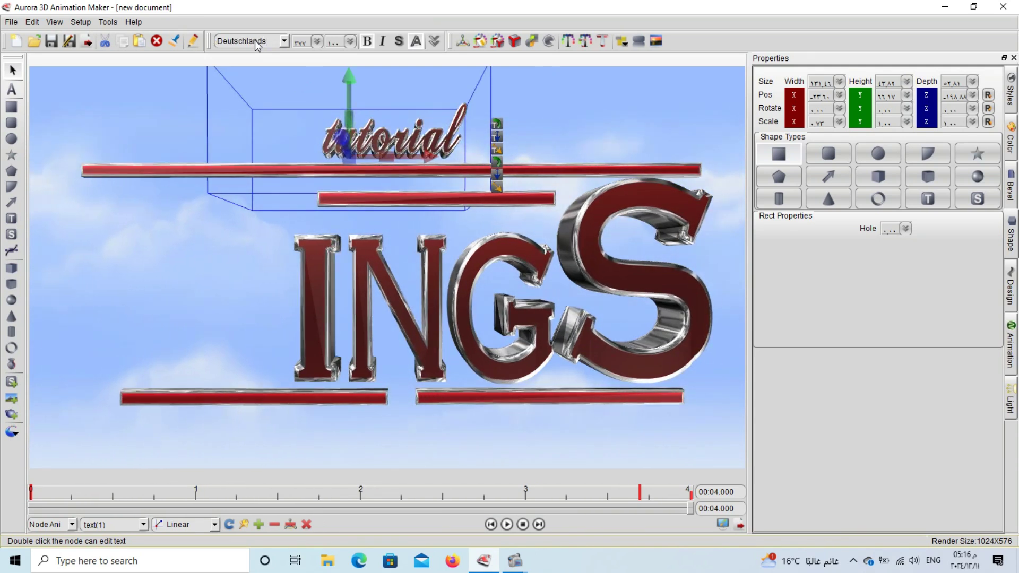
pyautogui.scroll(-2, 255, 41)
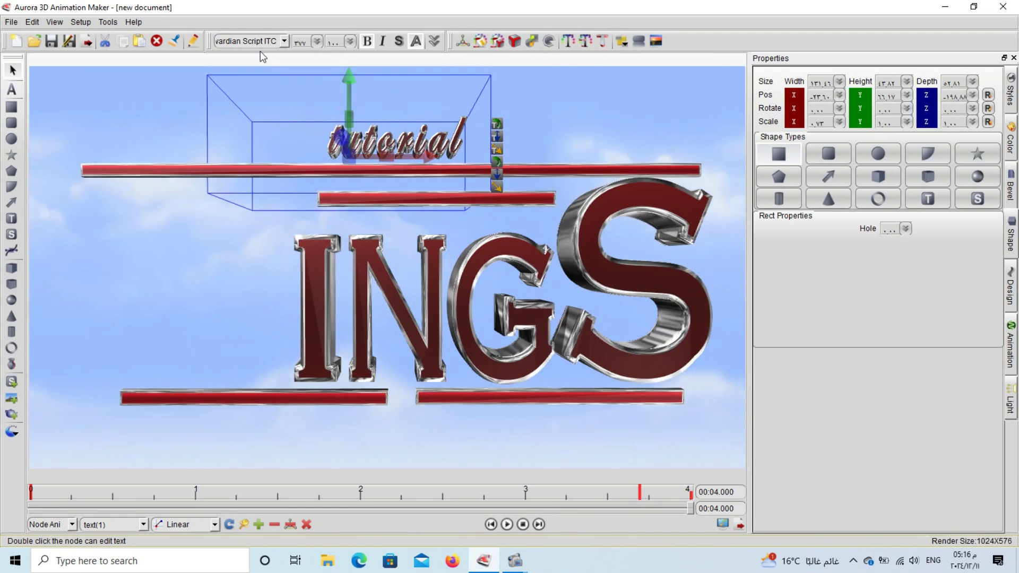
pyautogui.scroll(-4, 260, 51)
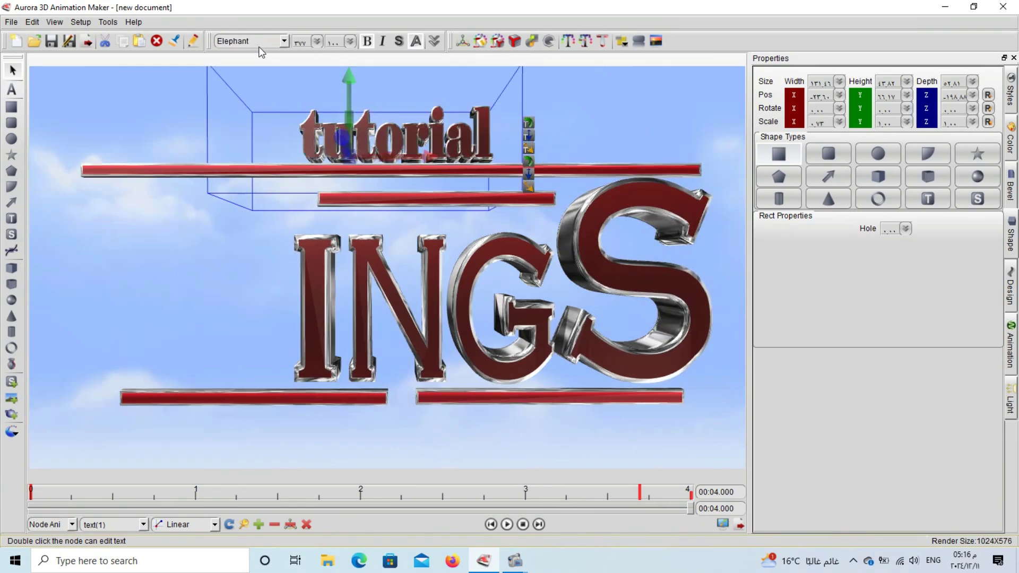
pyautogui.scroll(-2, 260, 51)
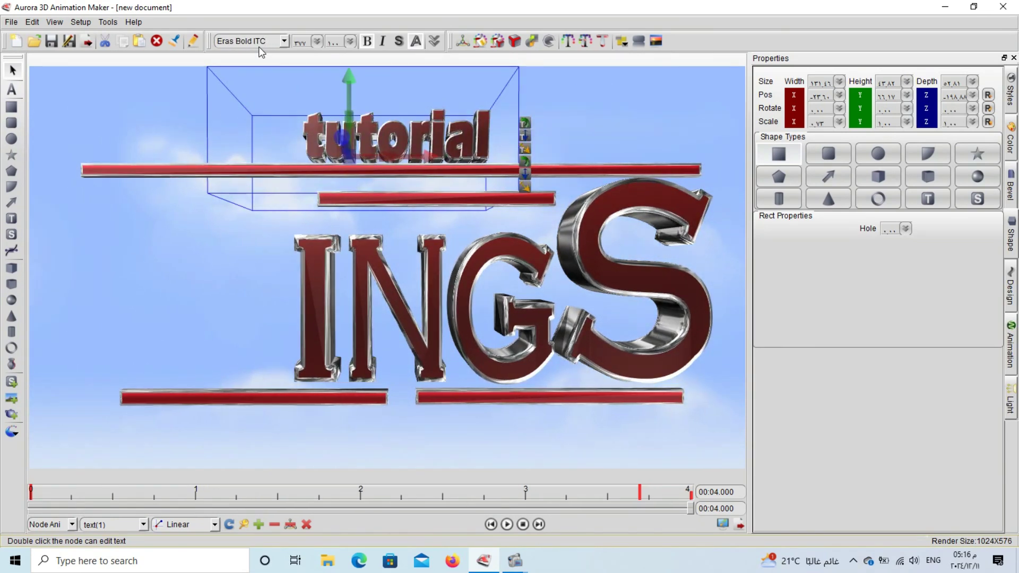
pyautogui.scroll(-4, 260, 51)
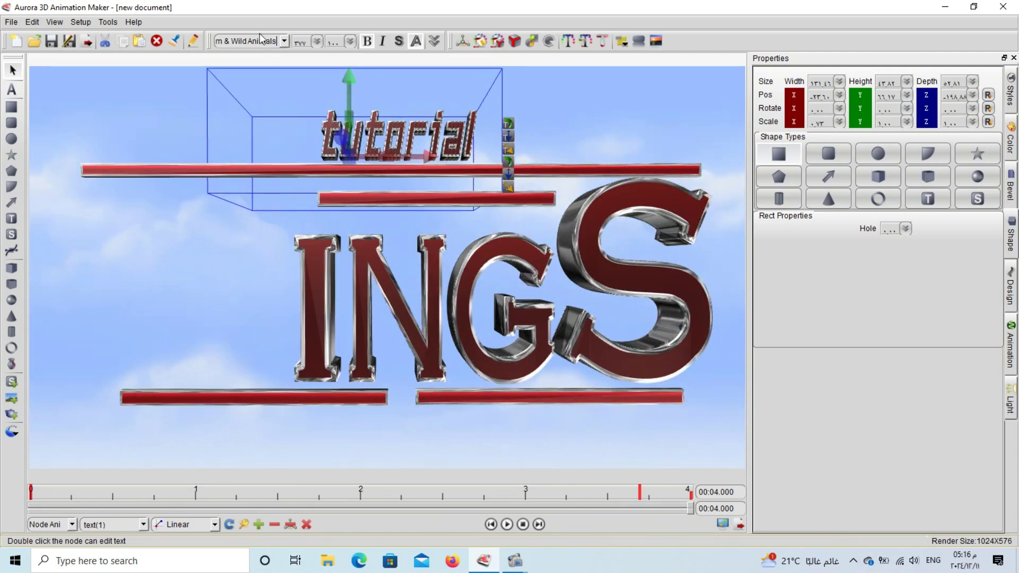
pyautogui.scroll(-4, 252, 45)
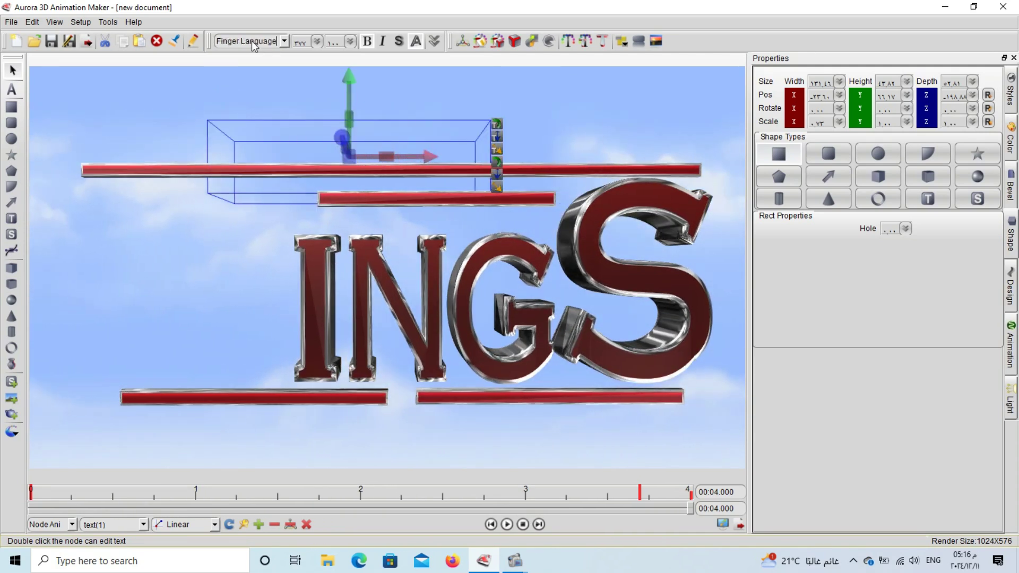
pyautogui.scroll(-1, 251, 40)
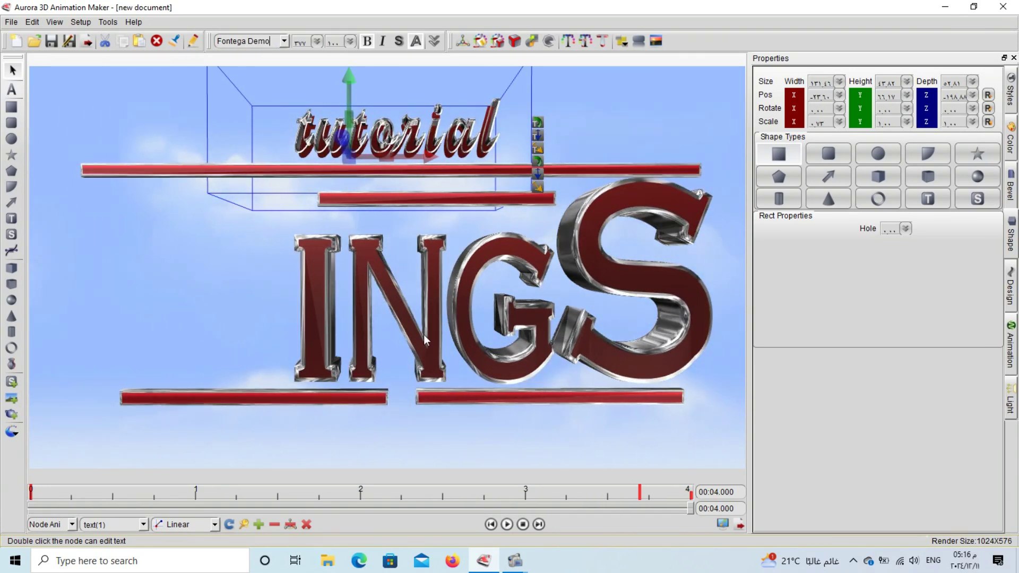
# Delete the letters I and N
pyautogui.click(312, 321)
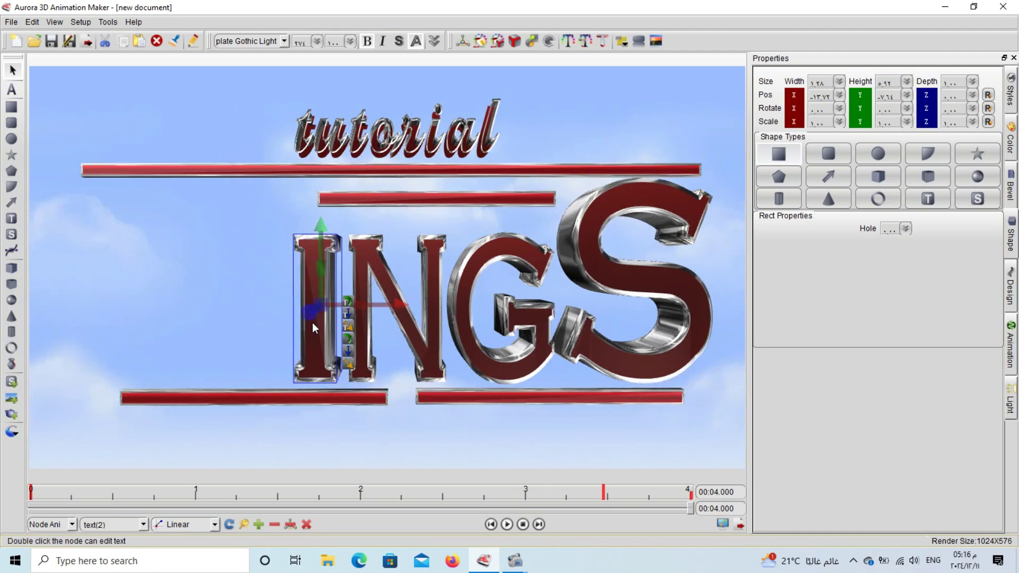
pyautogui.press('Delete')
pyautogui.click(350, 317)
pyautogui.press('Delete')
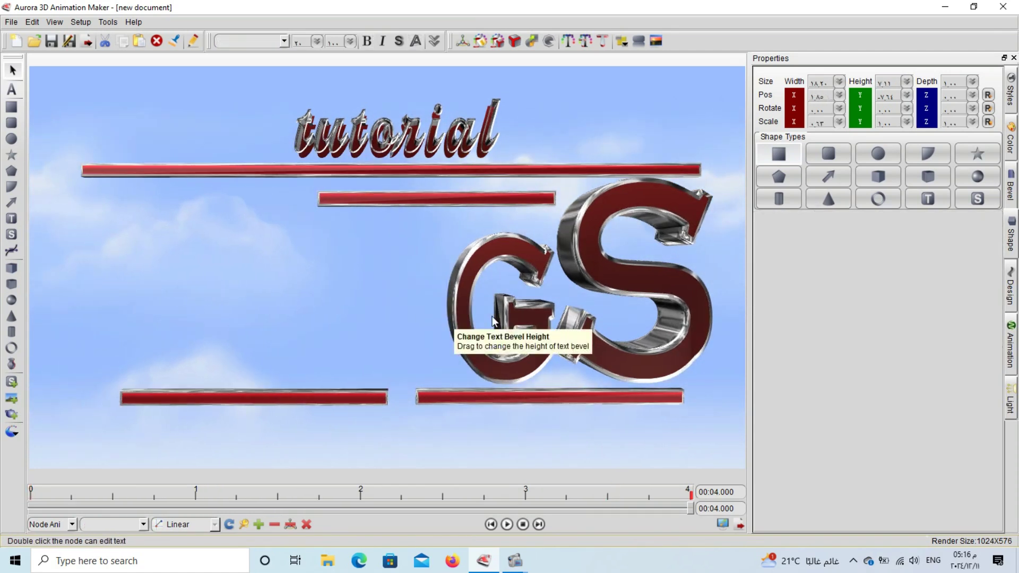
# Replace the letter G with the text "lesson" and place it beside the large S at about X -12.34
pyautogui.click(448, 315)
pyautogui.moveTo(448, 315); pyautogui.dragTo(240, 304)
pyautogui.doubleClick(240, 304)
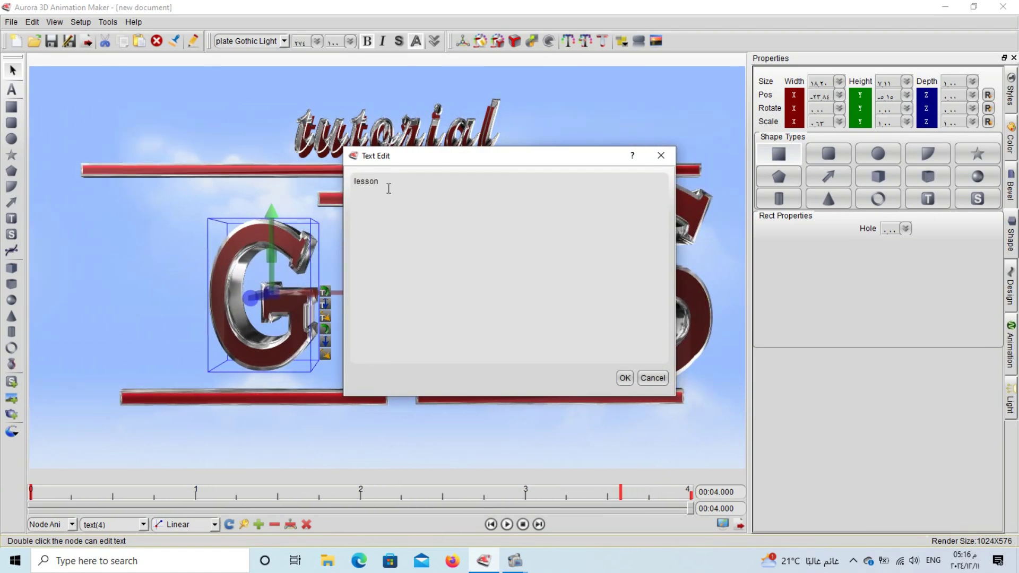
pyautogui.click(621, 379)
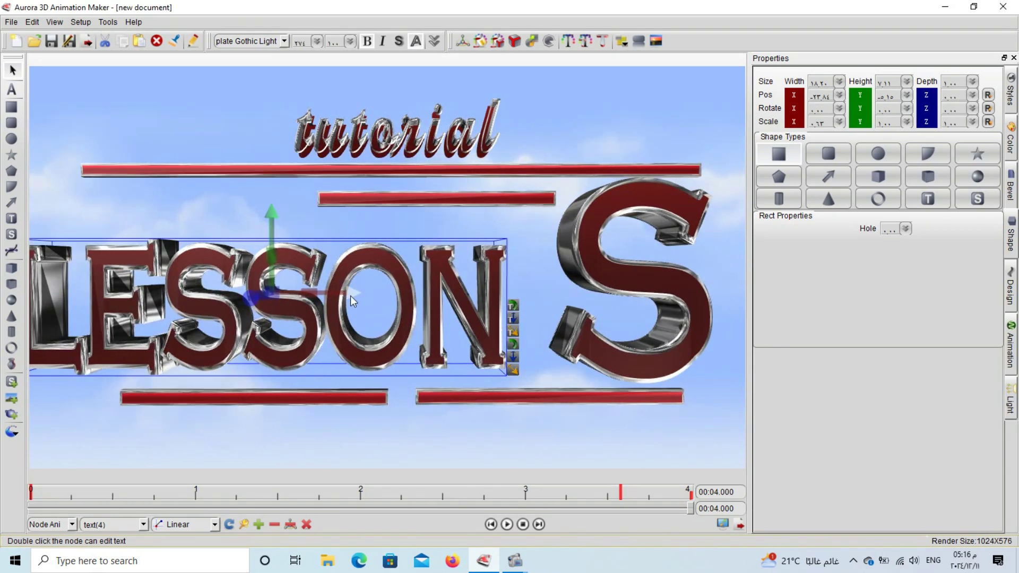
pyautogui.moveTo(350, 295); pyautogui.dragTo(496, 292)
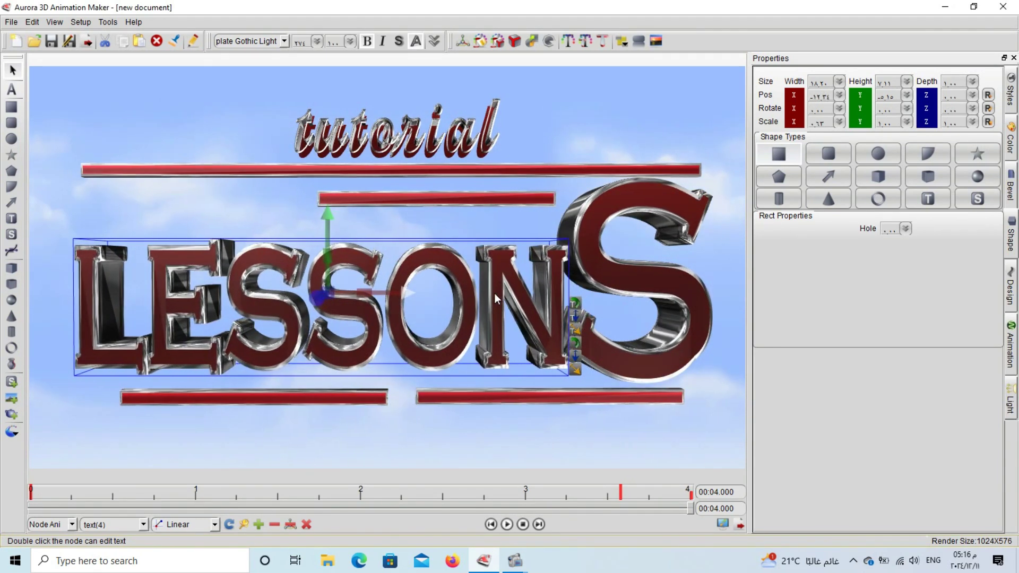
# Replace the large letter S with the text "demo" and set its shape width to about 70.79
pyautogui.click(630, 279)
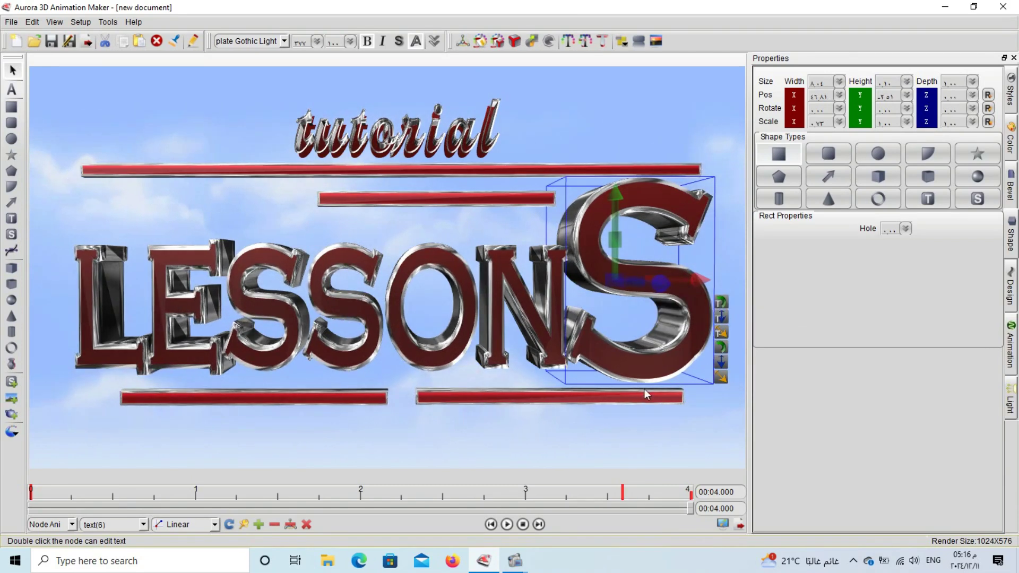
pyautogui.doubleClick(643, 371)
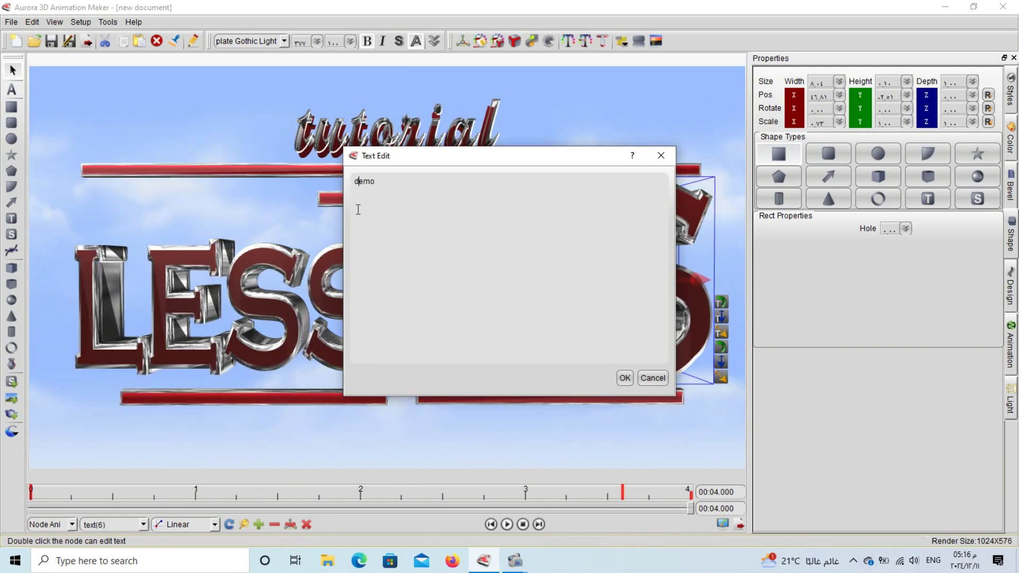
pyautogui.click(624, 378)
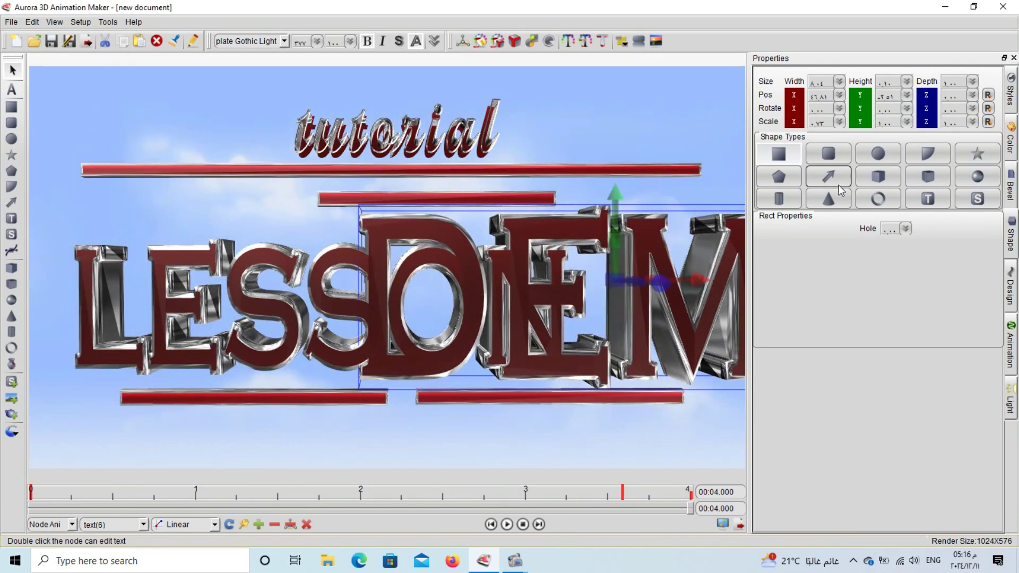
pyautogui.click(838, 81)
pyautogui.moveTo(846, 145); pyautogui.dragTo(842, 137)
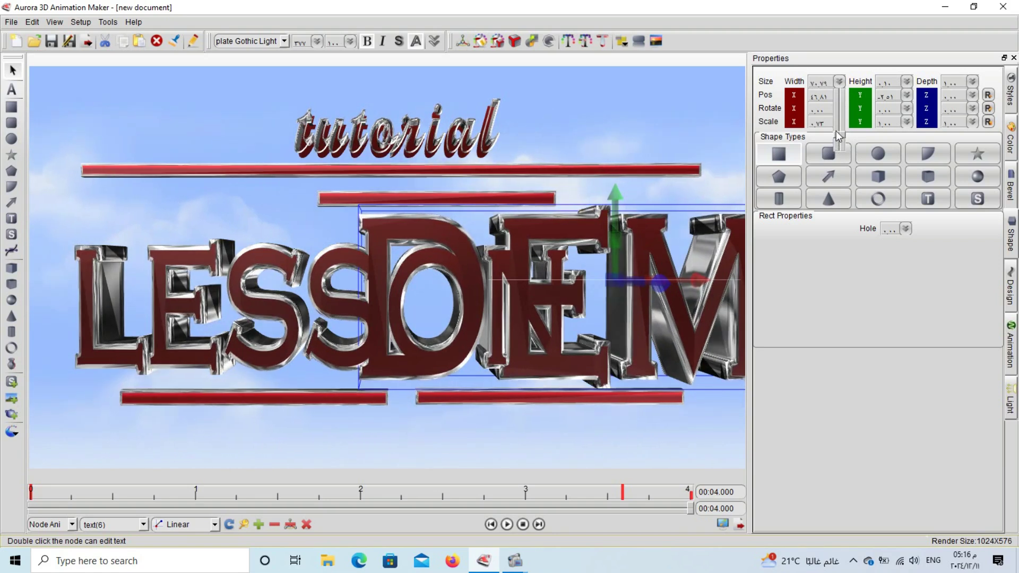
# Size the demo text's shape to about 77.53 by 117.98, and move it to about X 16.85, Y 10.11 and farther back in depth
pyautogui.click(906, 81)
pyautogui.moveTo(908, 90); pyautogui.dragTo(909, 127)
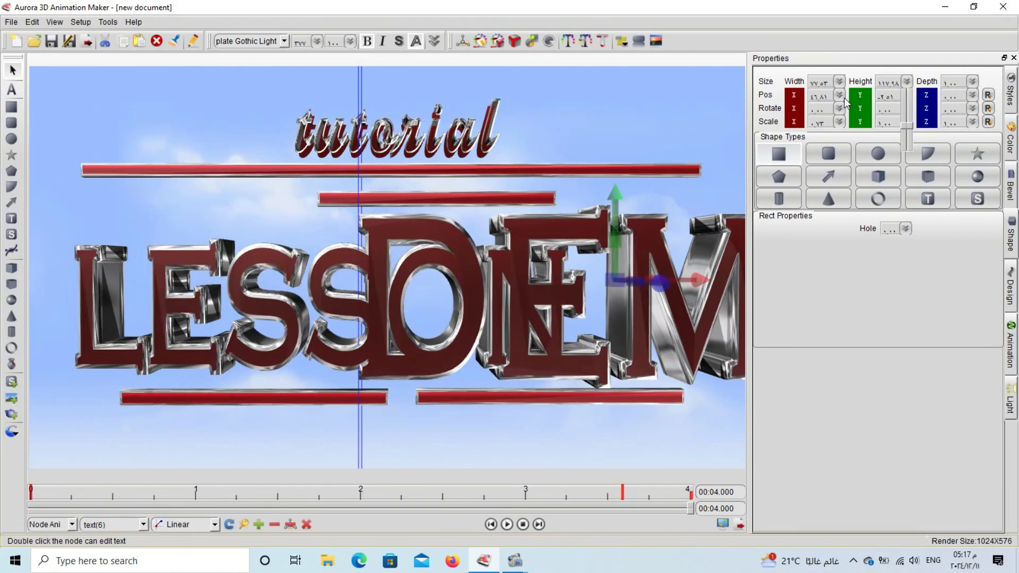
pyautogui.moveTo(838, 100); pyautogui.dragTo(840, 135)
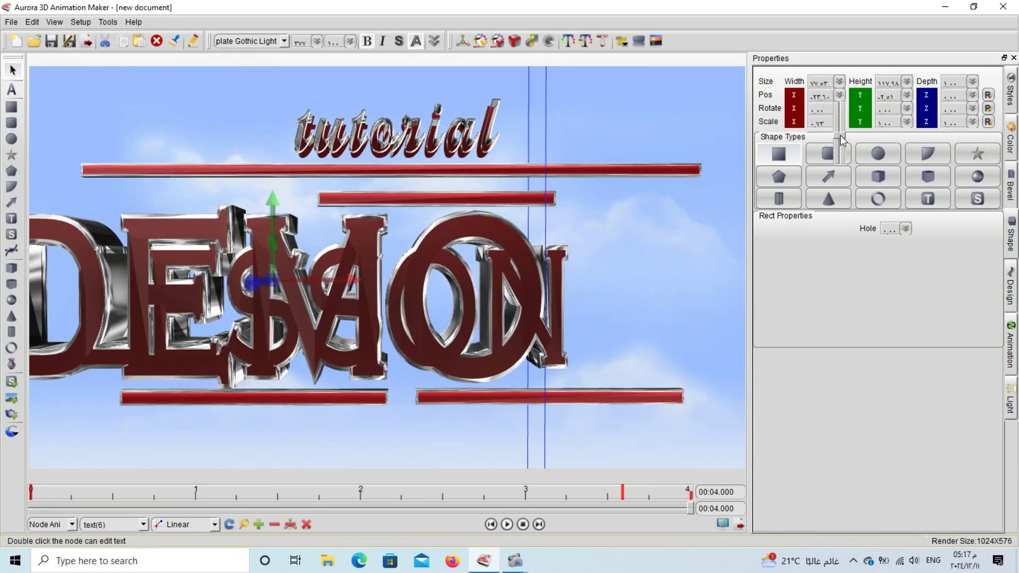
pyautogui.moveTo(840, 135); pyautogui.dragTo(903, 132)
pyautogui.click(906, 98)
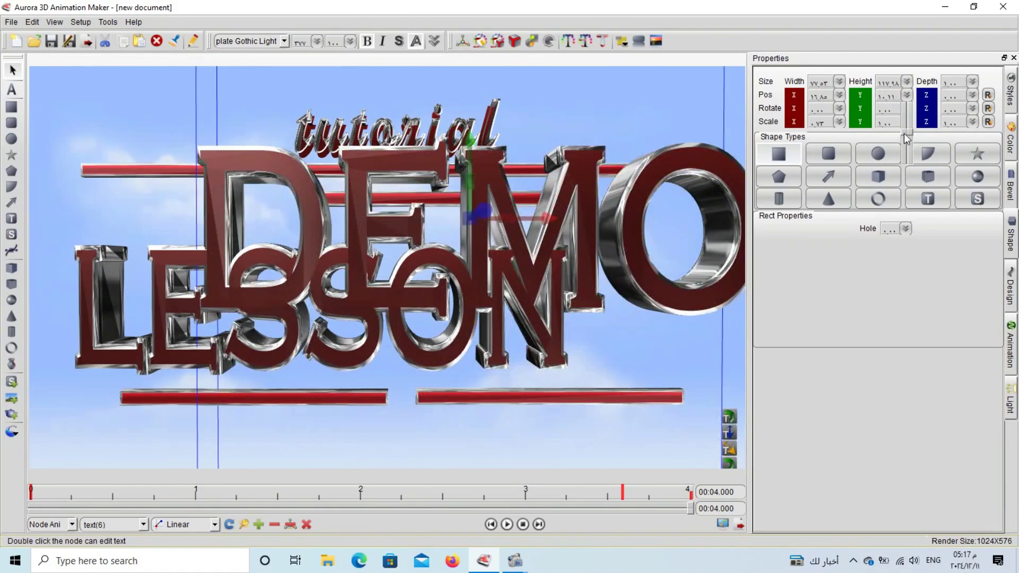
pyautogui.click(973, 95)
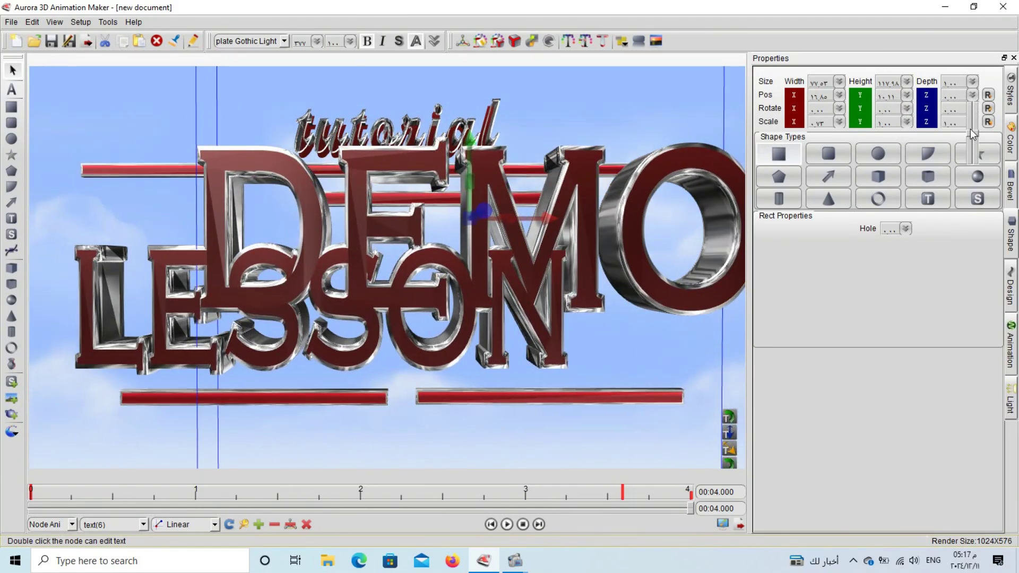
pyautogui.moveTo(974, 135)
pyautogui.mouseDown()
pyautogui.moveTo(971, 126)
pyautogui.moveTo(970, 141)
pyautogui.mouseUp()
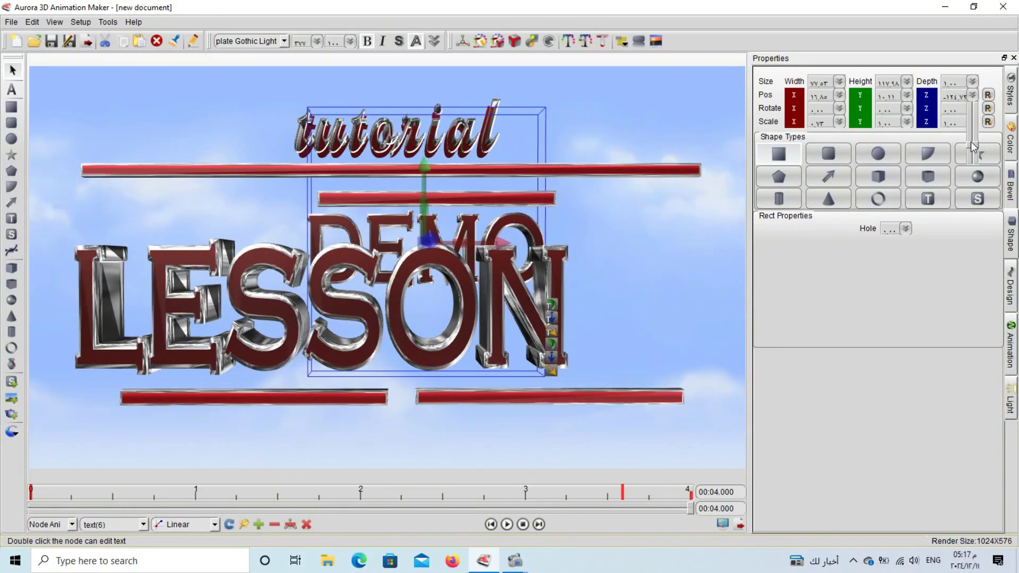
# Delete the two red bars beneath the LESSON text
pyautogui.click(362, 393)
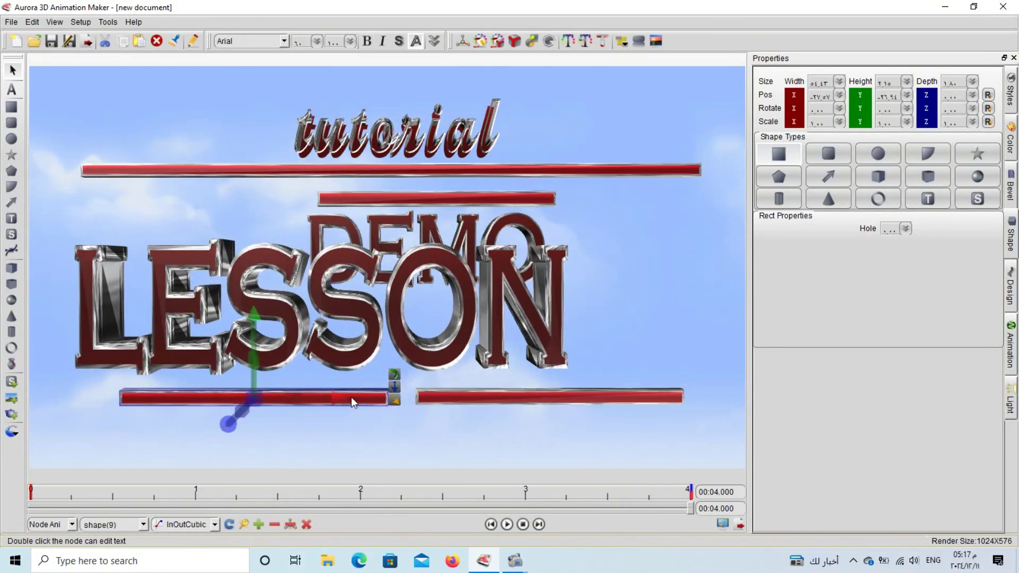
pyautogui.press('Delete')
pyautogui.click(502, 398)
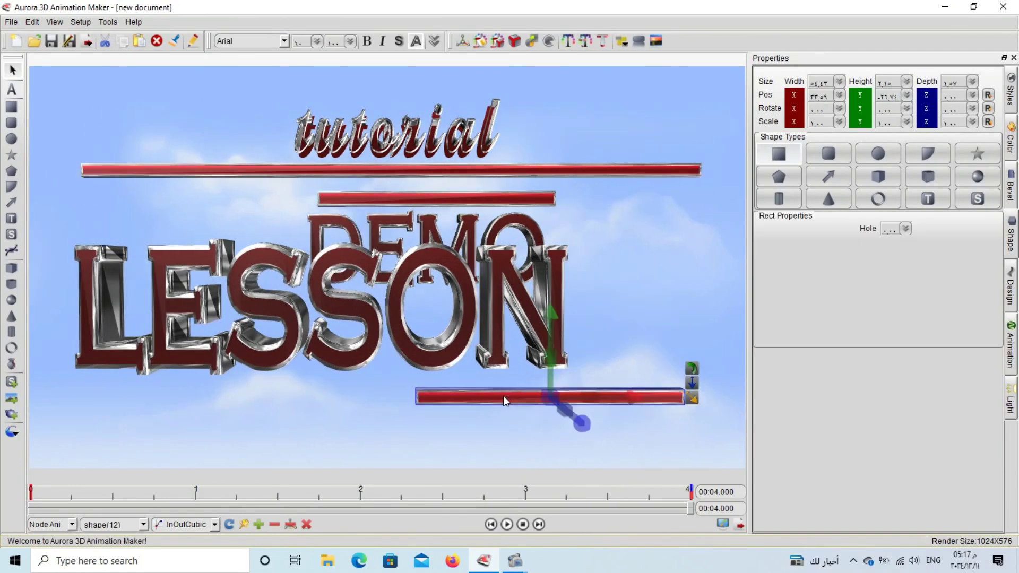
pyautogui.press('Delete')
# Move the demo text down below LESSON to a Y position of about -66.79
pyautogui.click(416, 256)
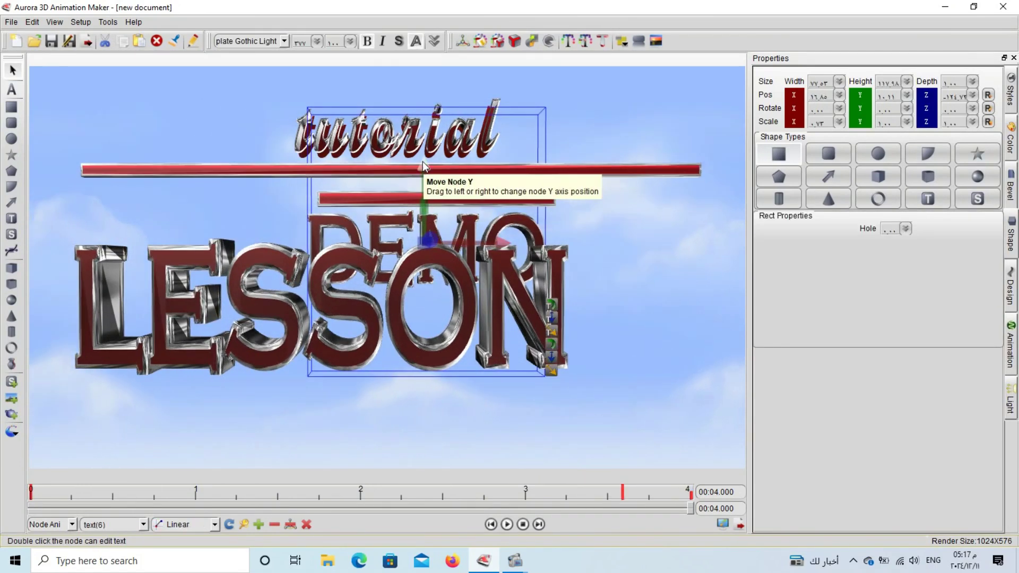
pyautogui.moveTo(422, 162); pyautogui.dragTo(732, 249)
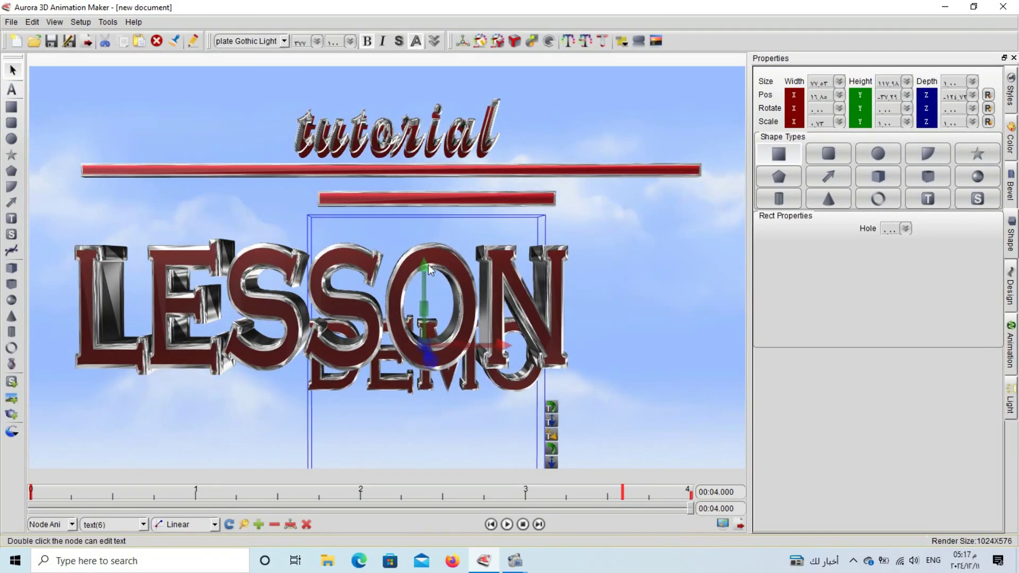
pyautogui.moveTo(546, 264); pyautogui.dragTo(584, 262)
# Try out different fonts on the demo text and settle on Elephant
pyautogui.click(260, 41)
pyautogui.write('Courier')
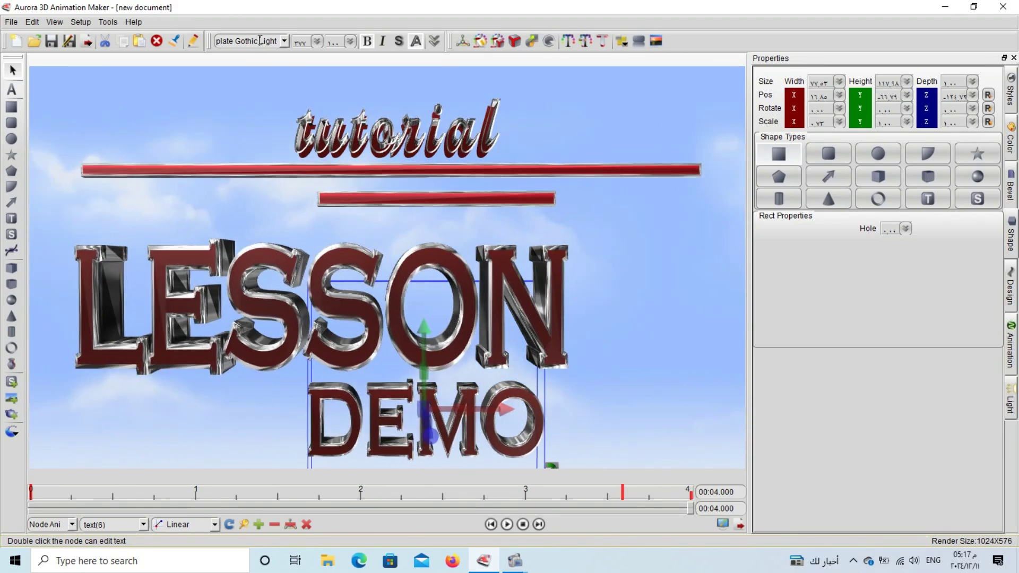
pyautogui.press('Return')
pyautogui.scroll(-5, 260, 41)
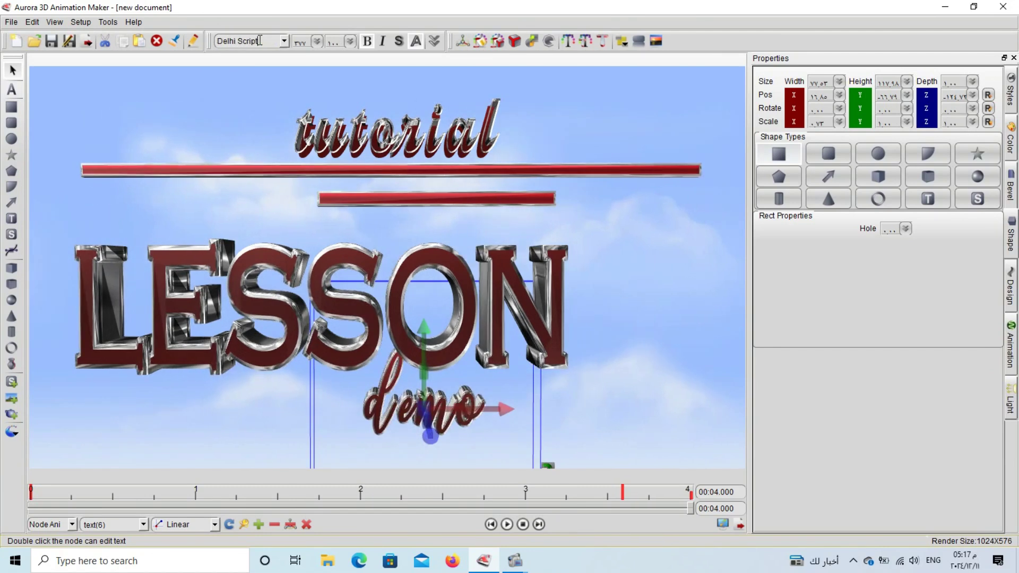
pyautogui.scroll(-2, 260, 41)
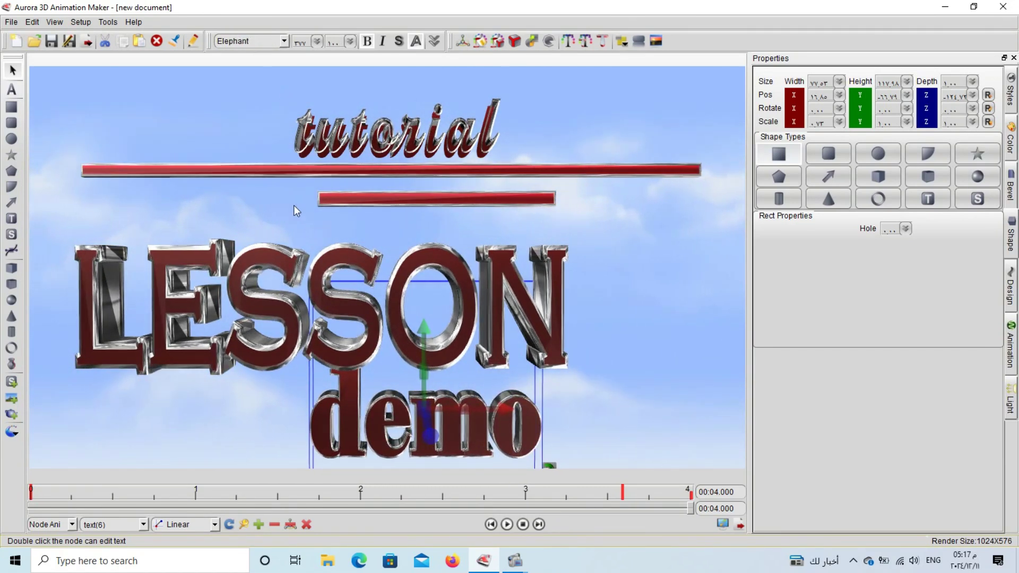
# Move the LESSON text to about X 2.74, Y -0.56 so that it is centred above demo
pyautogui.click(359, 242)
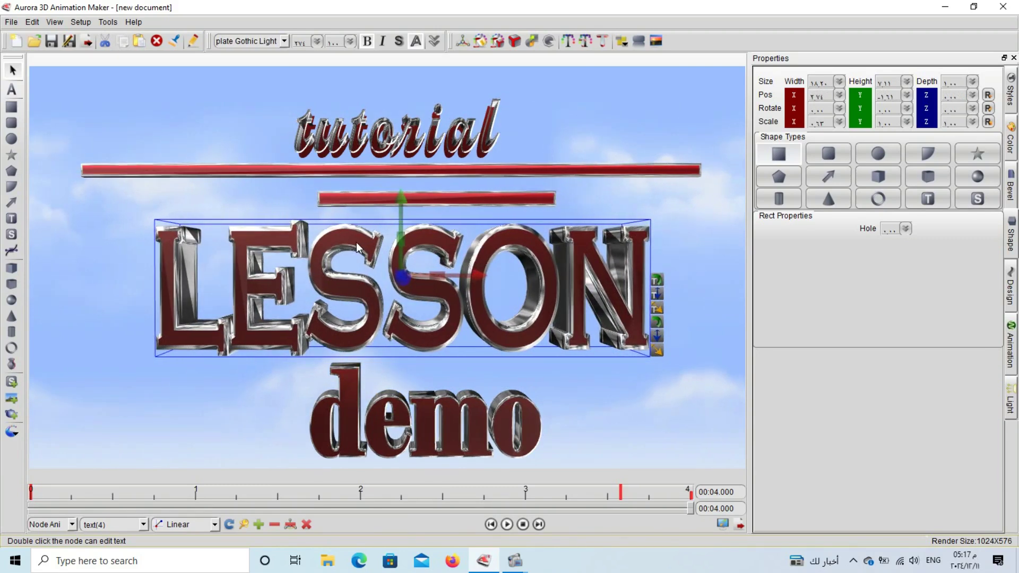
pyautogui.moveTo(356, 240); pyautogui.dragTo(355, 238)
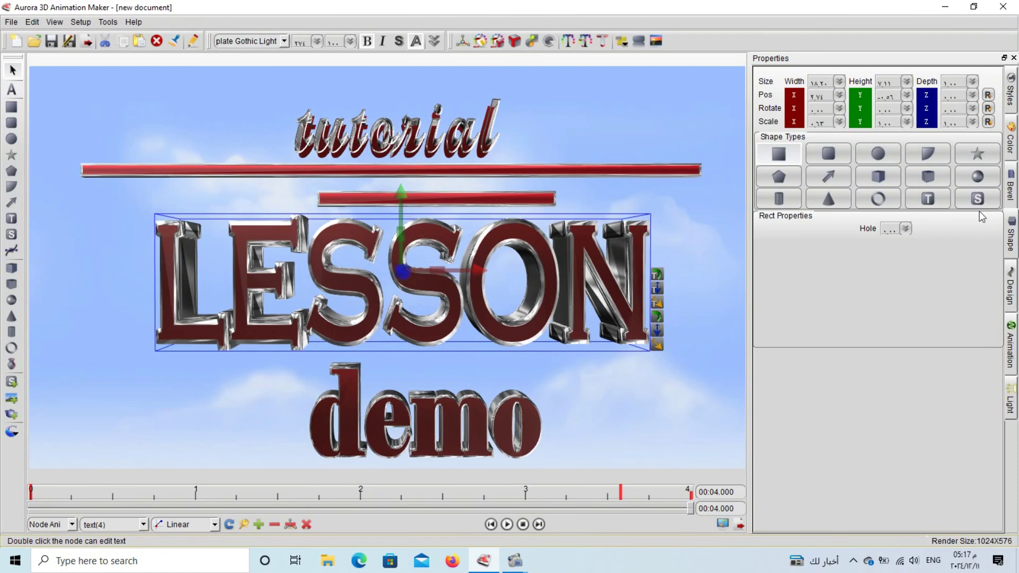
# Apply a Heave distortion to the LESSON text and set its text Y offset to about 1.08
pyautogui.click(1011, 297)
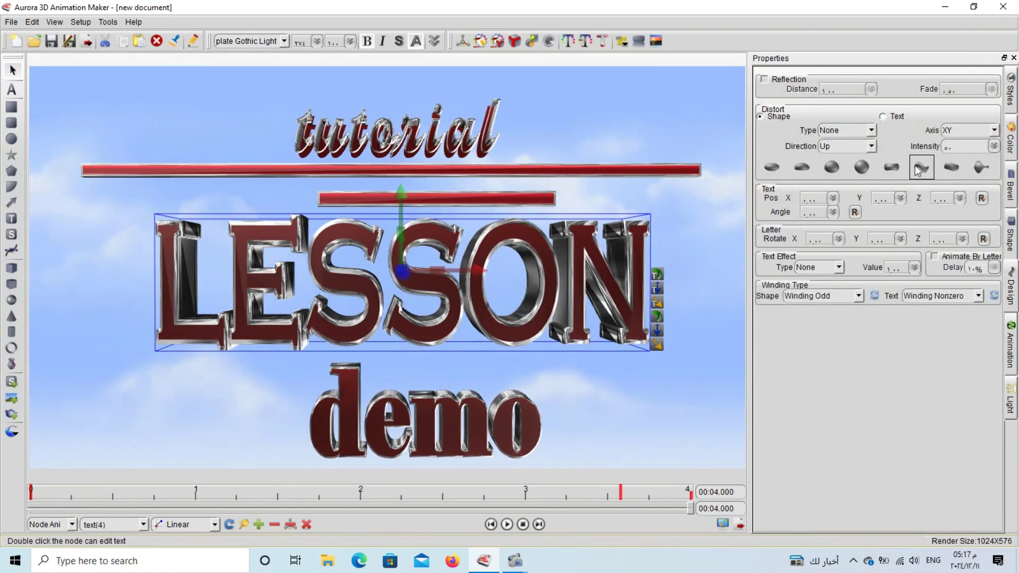
pyautogui.click(882, 116)
pyautogui.click(912, 175)
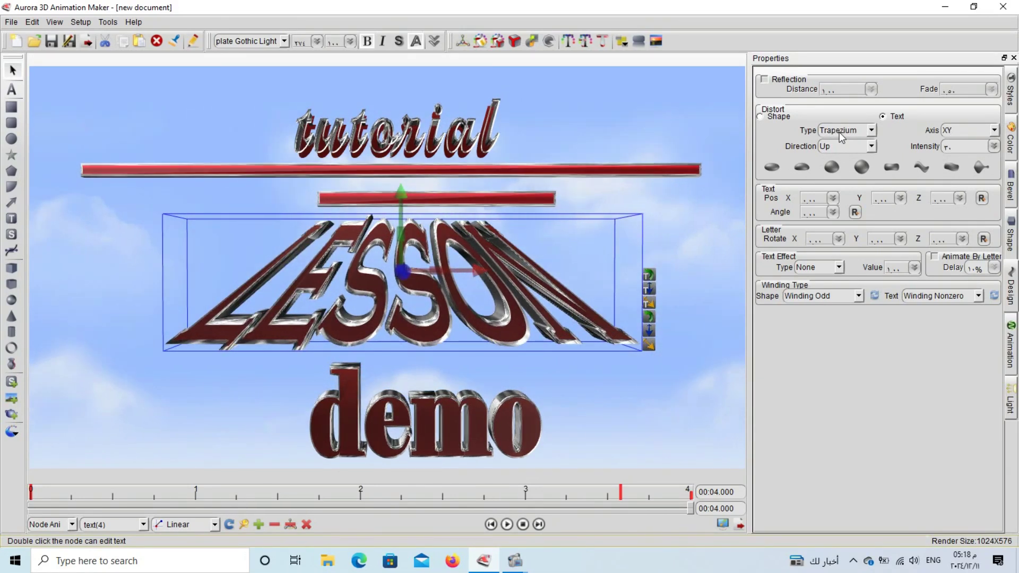
pyautogui.scroll(-1, 839, 132)
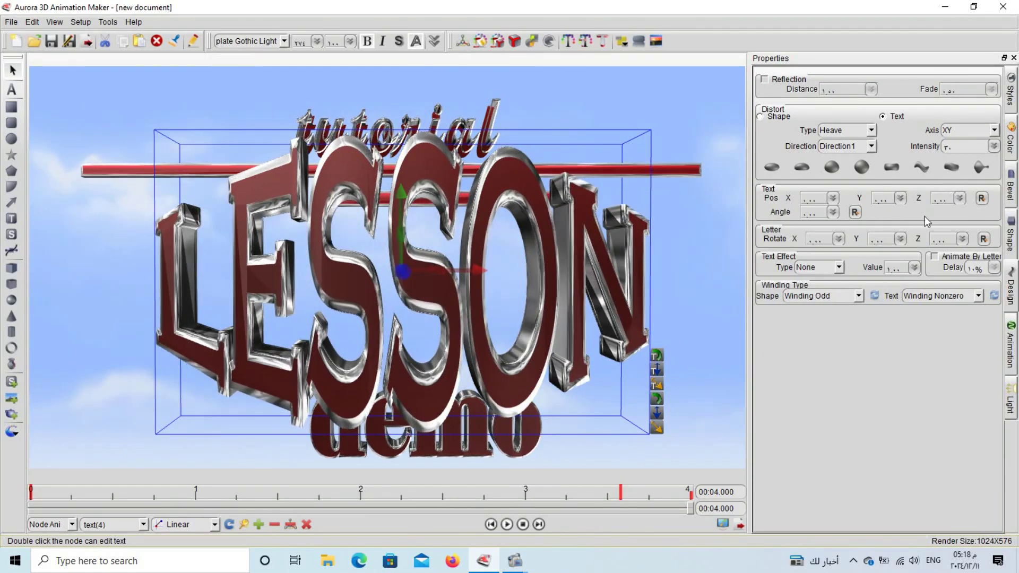
pyautogui.click(902, 200)
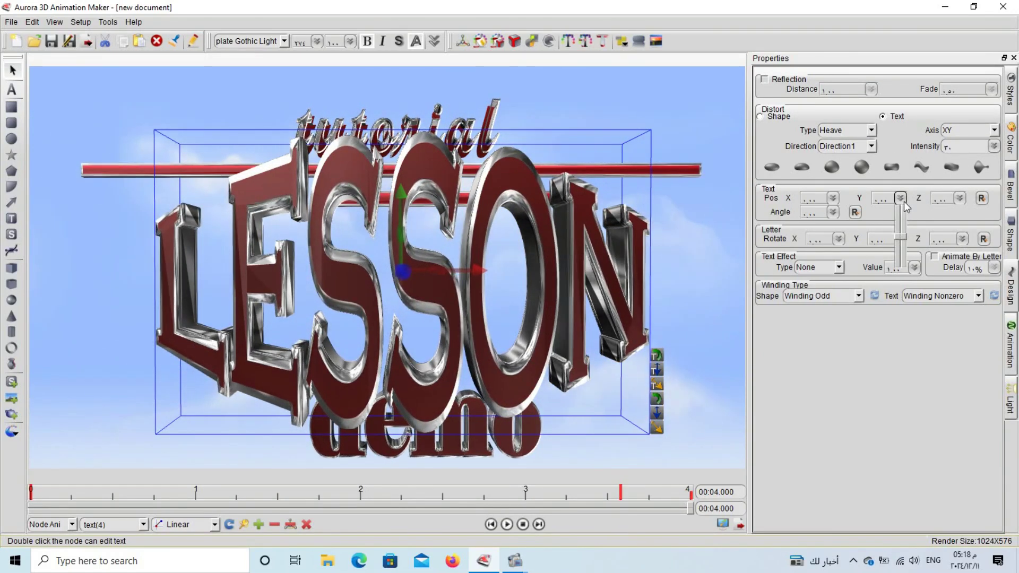
pyautogui.moveTo(904, 238); pyautogui.dragTo(918, 268)
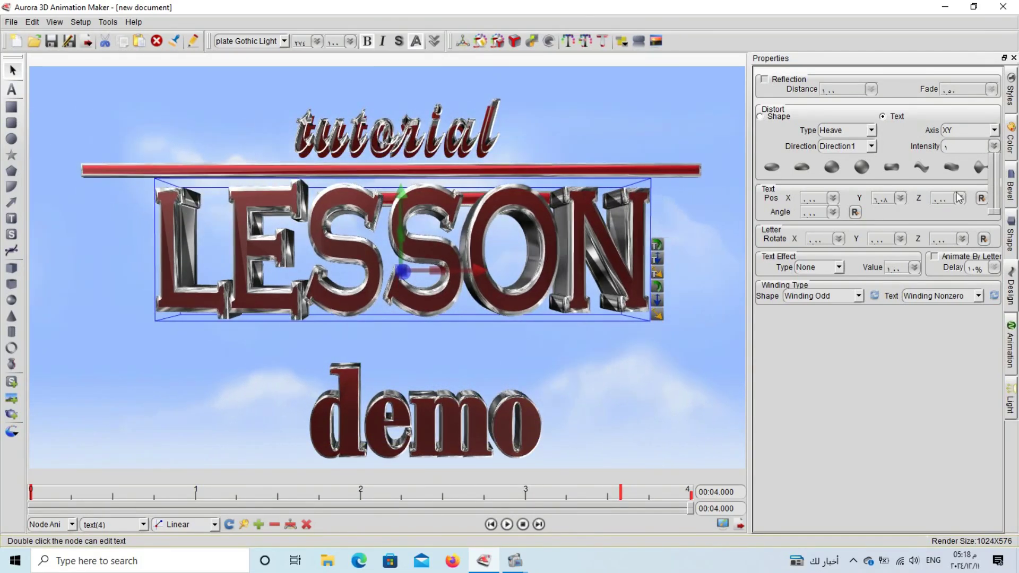
# Try the Heave distortion on LESSON with Direction2 and the XZ axis at different intensities
pyautogui.click(861, 167)
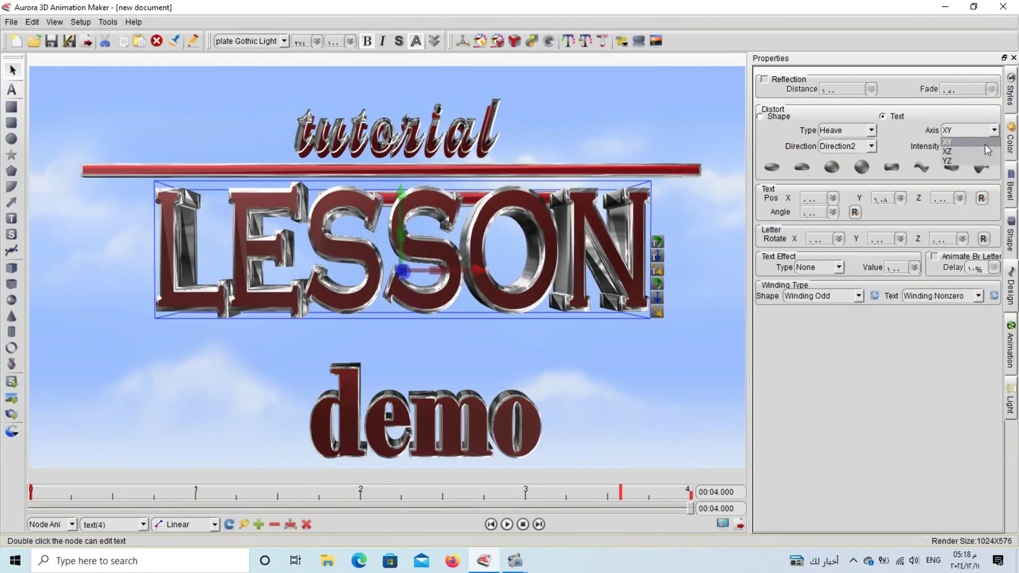
pyautogui.click(968, 152)
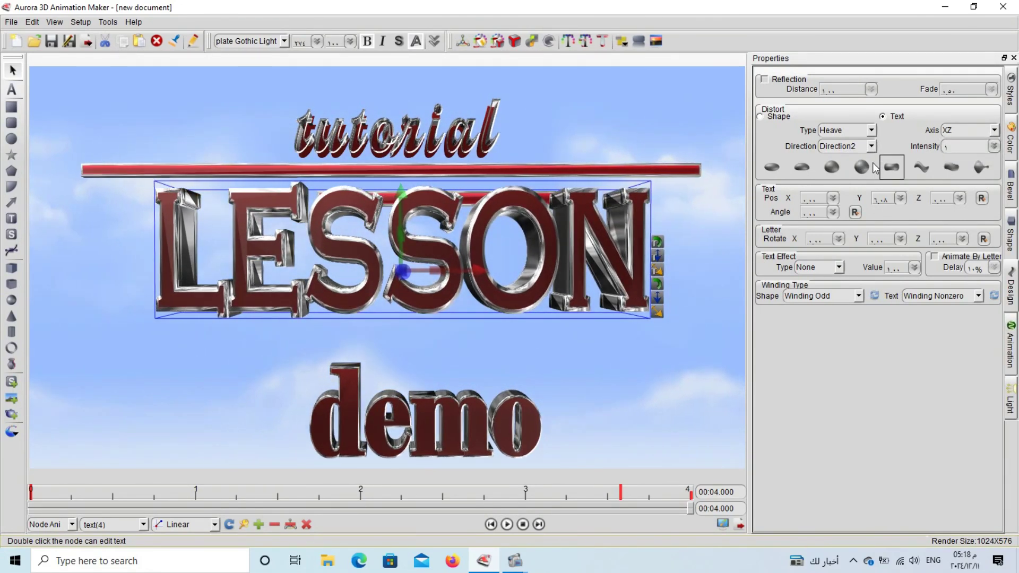
pyautogui.moveTo(993, 147); pyautogui.dragTo(995, 213)
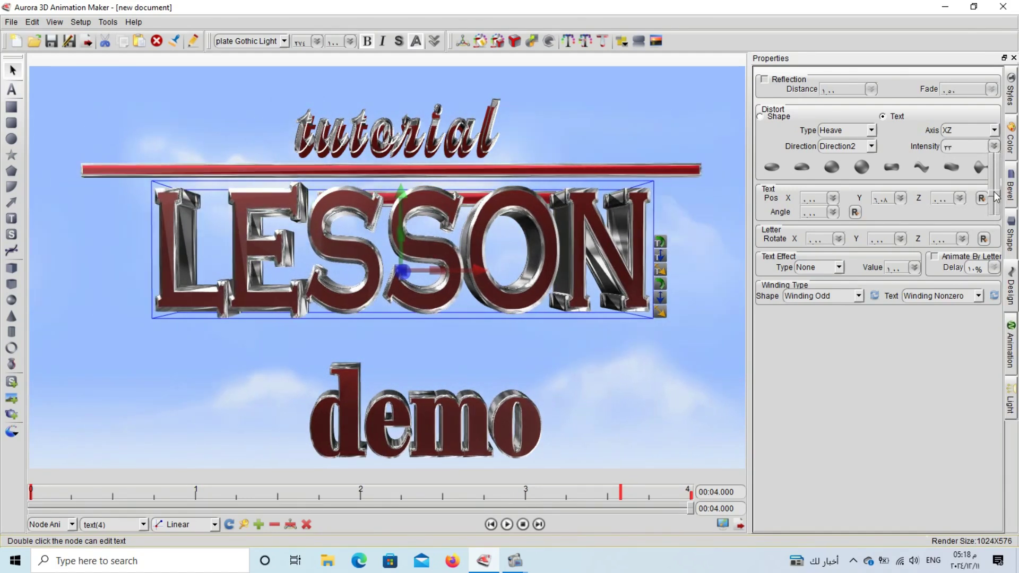
pyautogui.moveTo(1001, 195); pyautogui.dragTo(1005, 234)
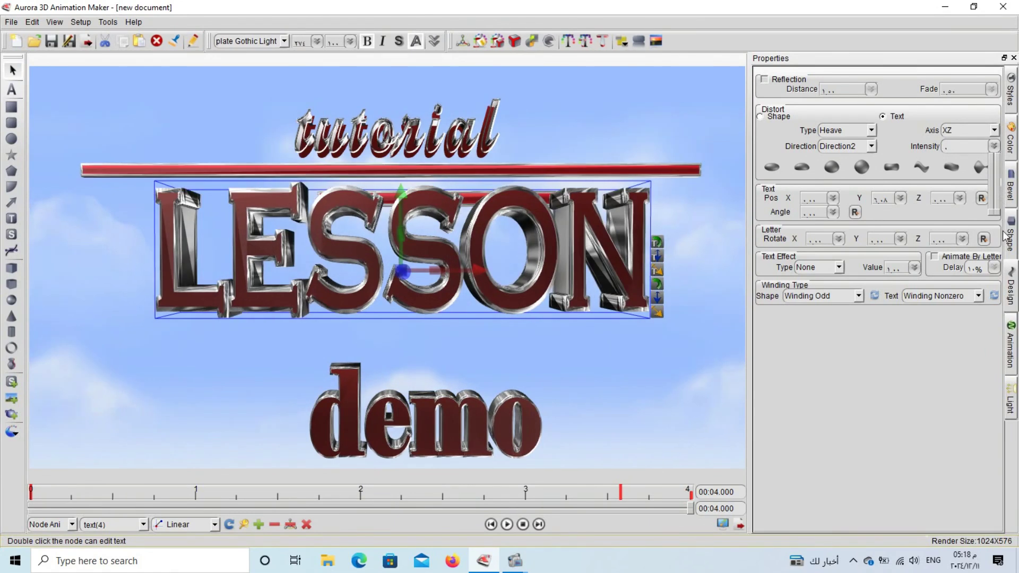
pyautogui.moveTo(999, 178); pyautogui.dragTo(998, 156)
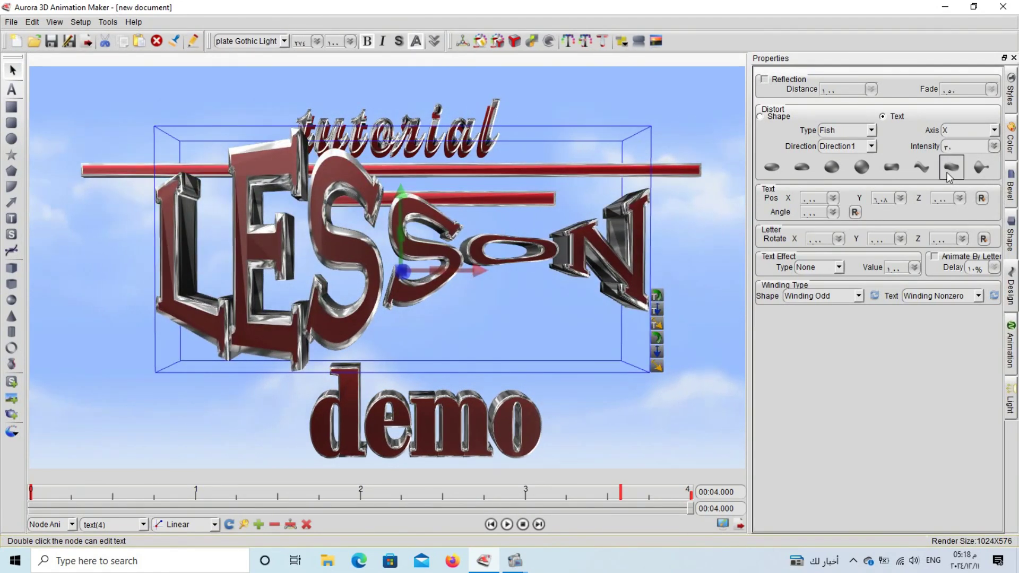
# Try the Wave, Sunken and Outer Curve distortions on LESSON, adjusting the Outer Curve intensity
pyautogui.click(945, 172)
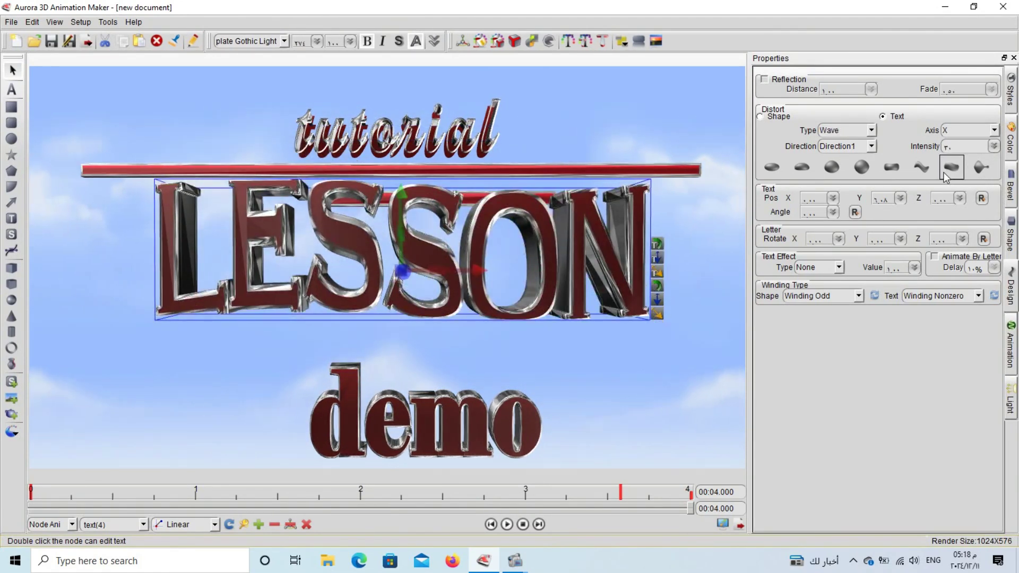
pyautogui.click(916, 172)
pyautogui.click(861, 168)
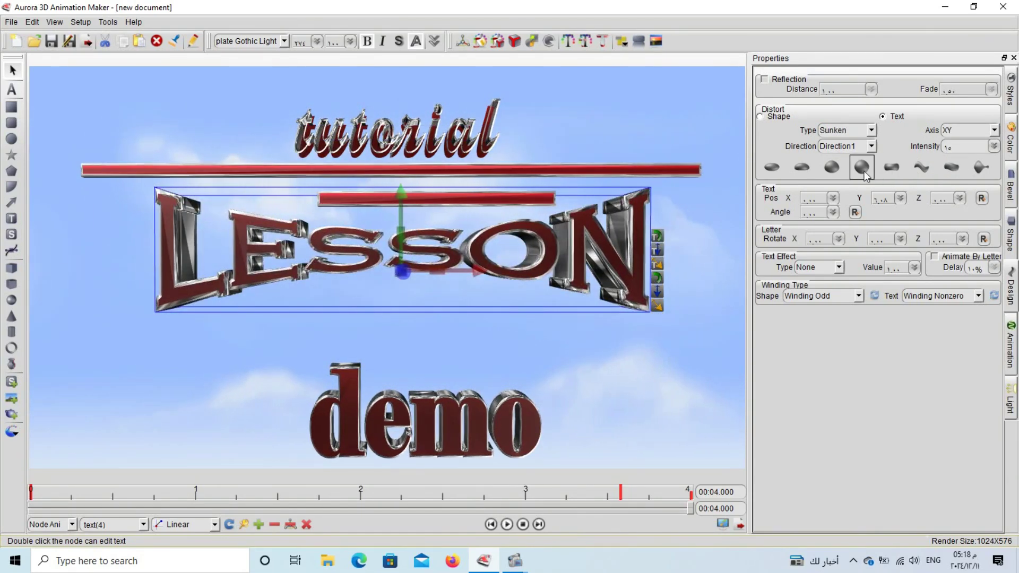
pyautogui.click(833, 170)
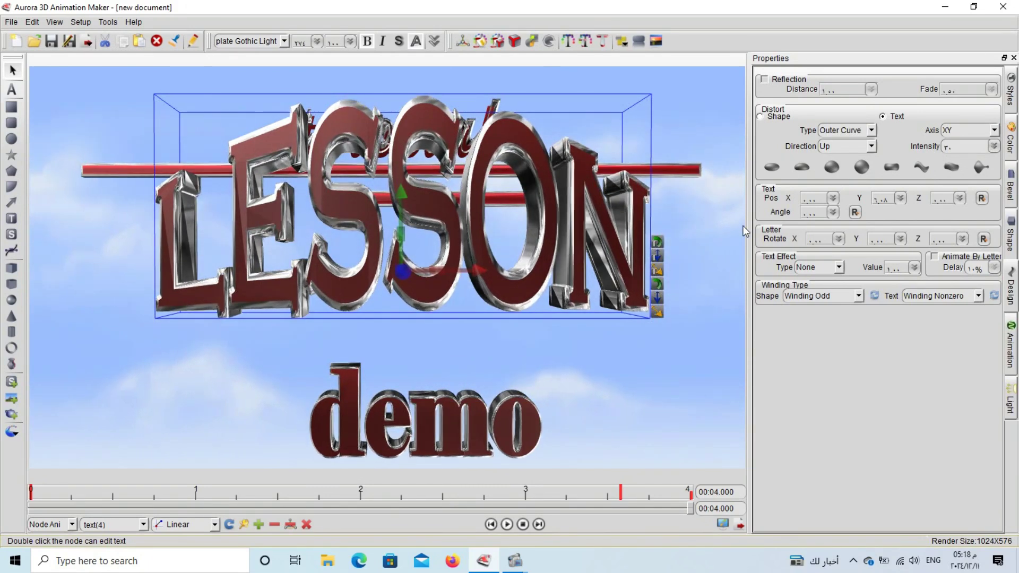
pyautogui.click(994, 146)
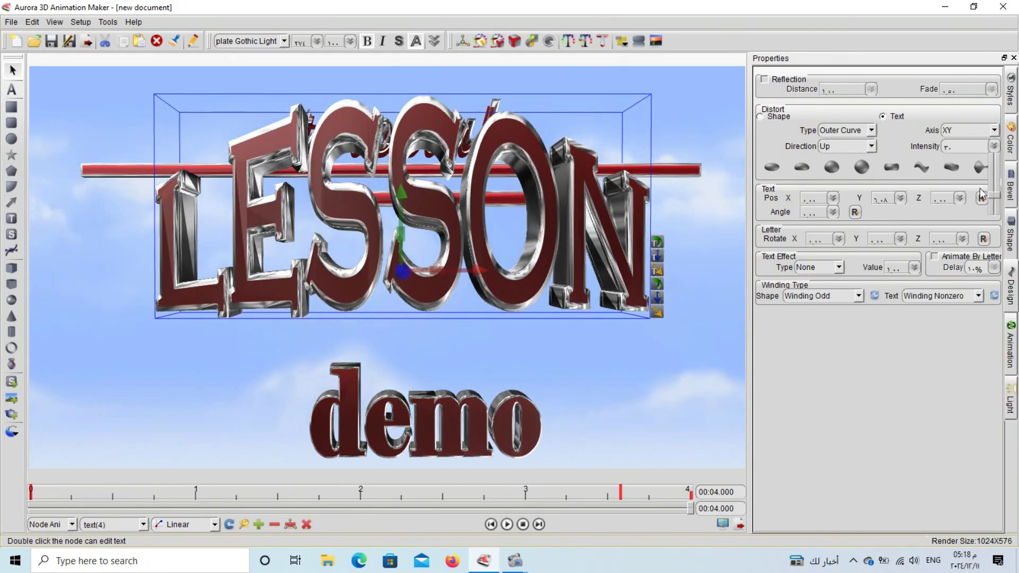
pyautogui.moveTo(993, 204); pyautogui.dragTo(1000, 175)
pyautogui.moveTo(1000, 216); pyautogui.dragTo(994, 204)
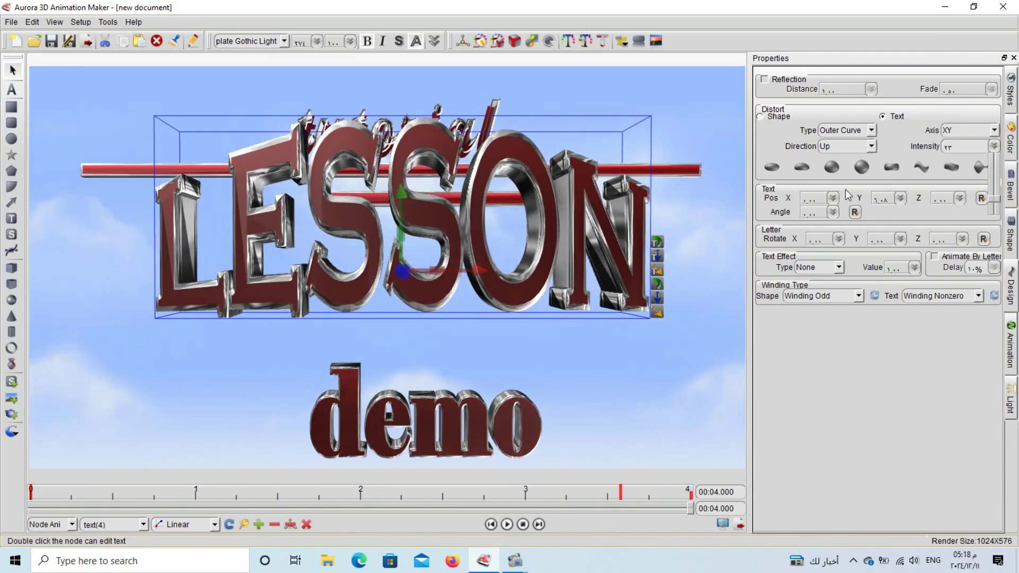
# Distort the LESSON text with the Sector type on the XZ axis and reposition it above demo
pyautogui.click(802, 168)
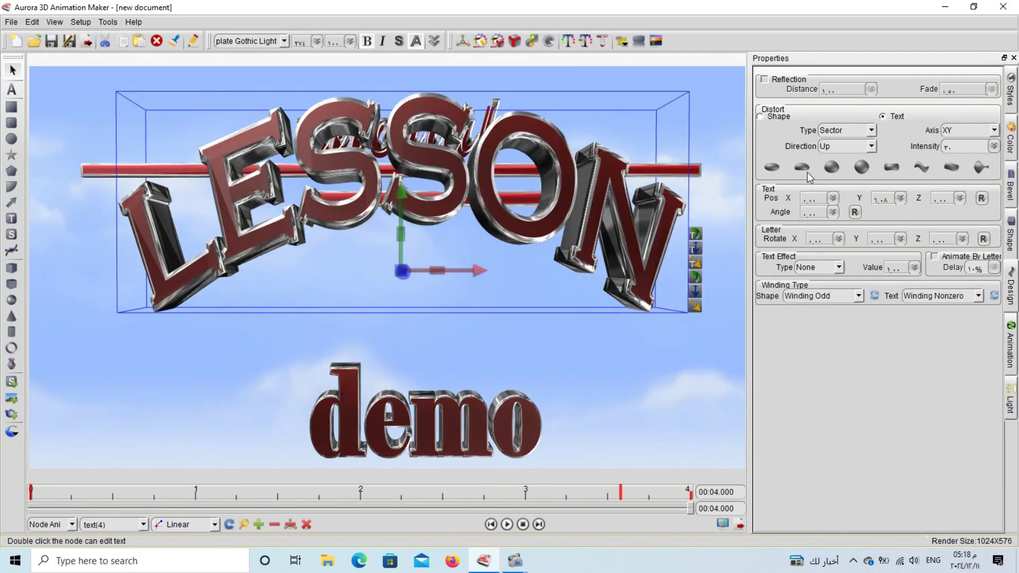
pyautogui.click(992, 130)
pyautogui.click(982, 151)
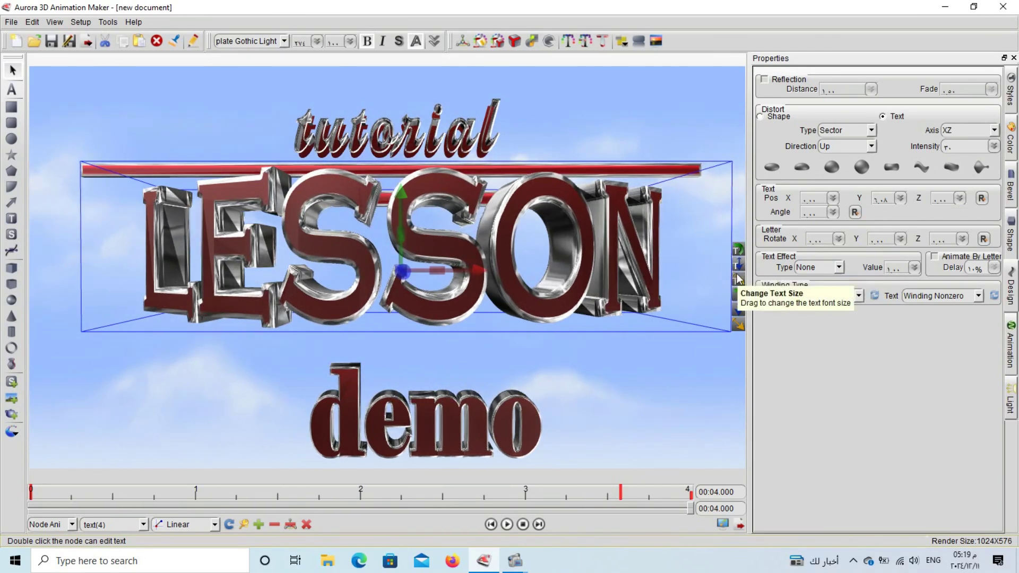
pyautogui.moveTo(741, 269); pyautogui.dragTo(686, 275)
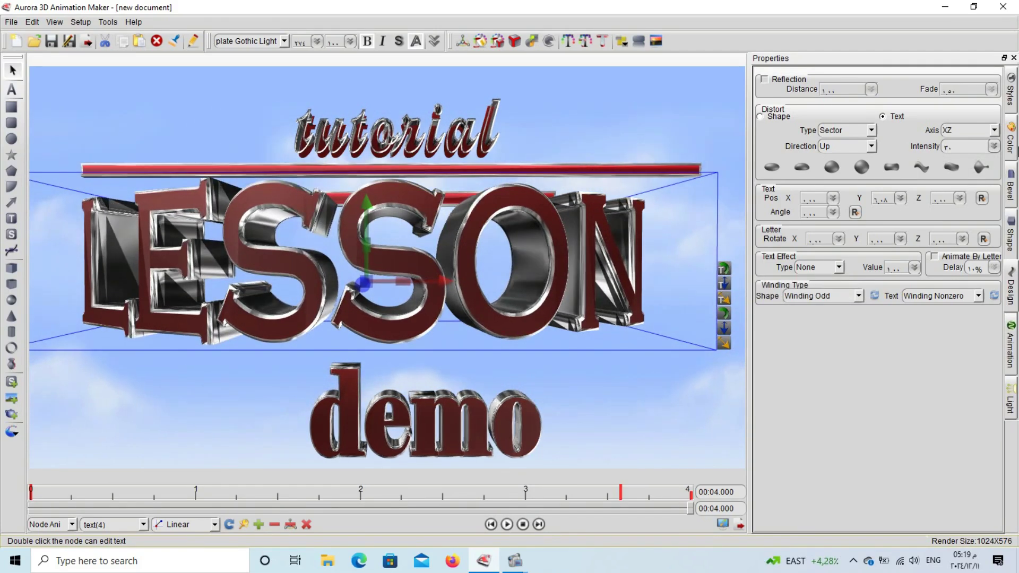
# Color the LESSON text outline orange (RGB 243, 133, 23) and its text face light red (RGB 255, 106, 106)
pyautogui.click(1011, 139)
pyautogui.moveTo(840, 114); pyautogui.dragTo(849, 123)
pyautogui.click(946, 76)
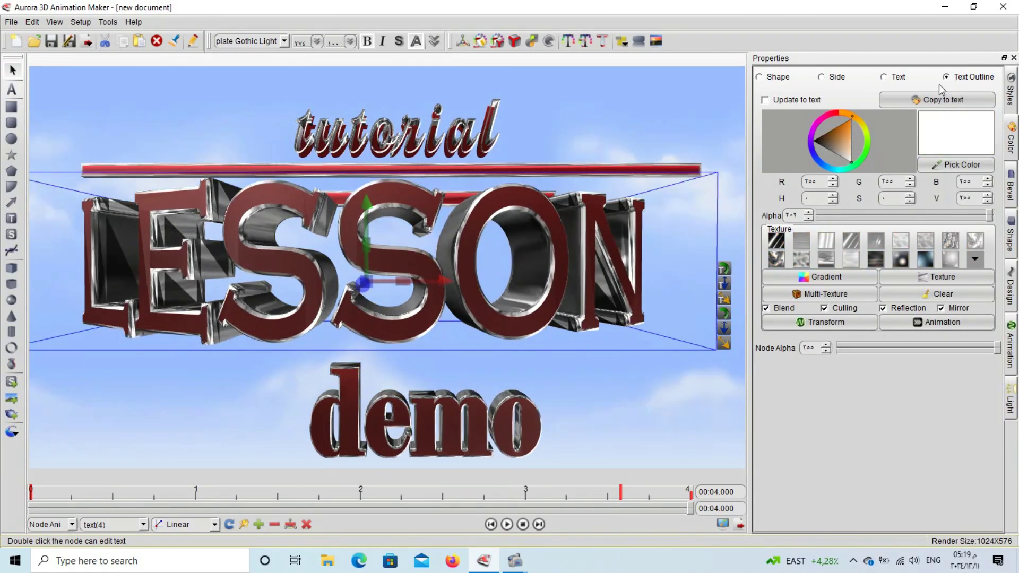
pyautogui.click(849, 124)
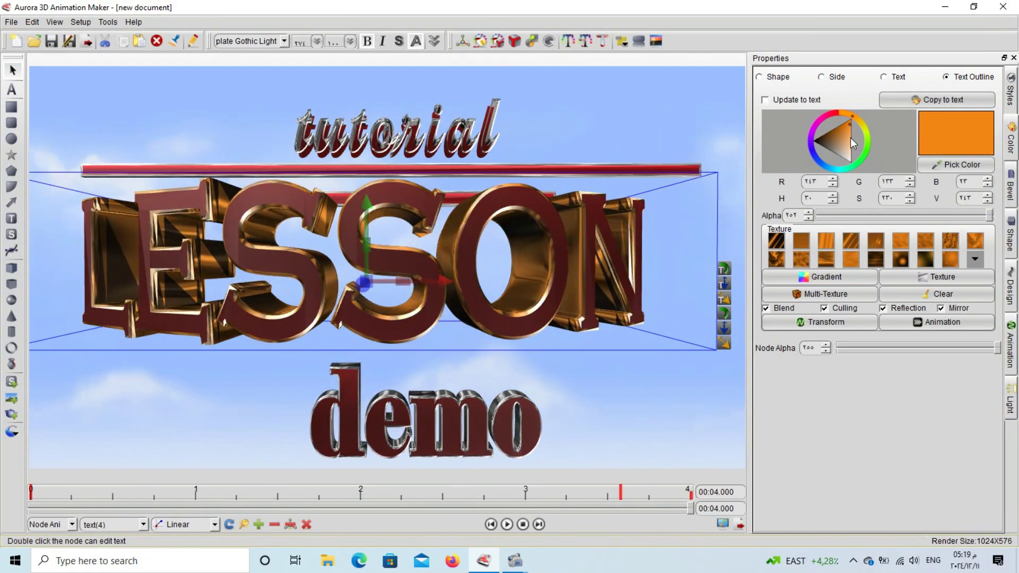
pyautogui.click(897, 79)
pyautogui.click(849, 137)
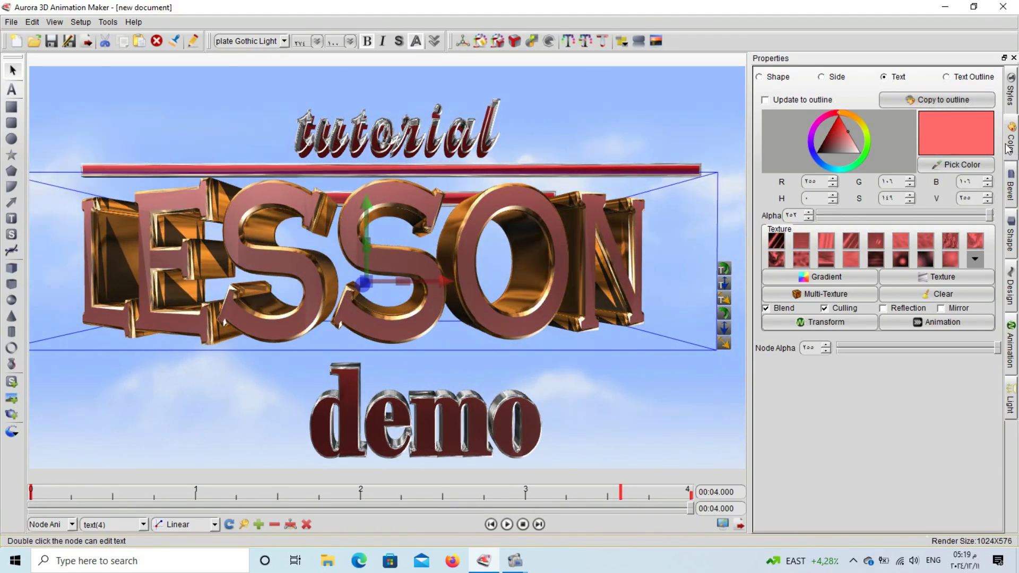
# Change the bevel of the LESSON text to the fourth preset profile in the first row
pyautogui.click(1010, 186)
pyautogui.click(884, 77)
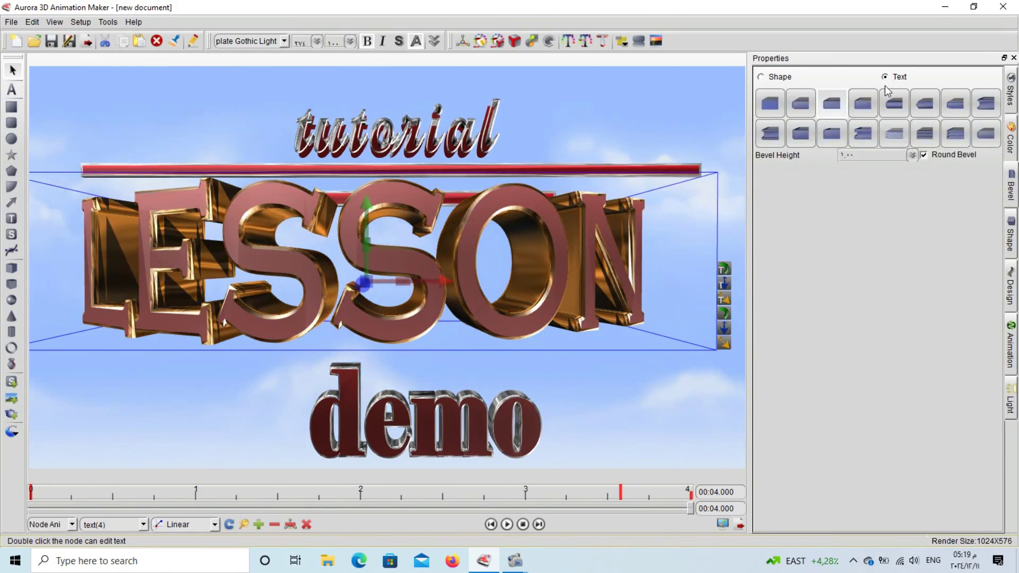
pyautogui.click(864, 104)
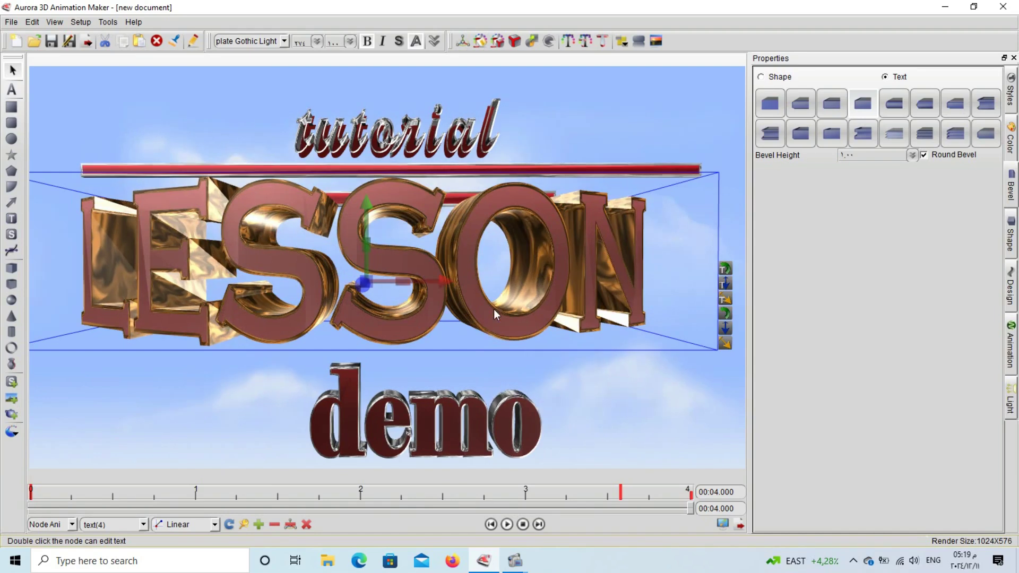
# Enable Mirror and Reflection for the LESSON text face and give its texture the Vertical scroll half animation
pyautogui.click(1011, 139)
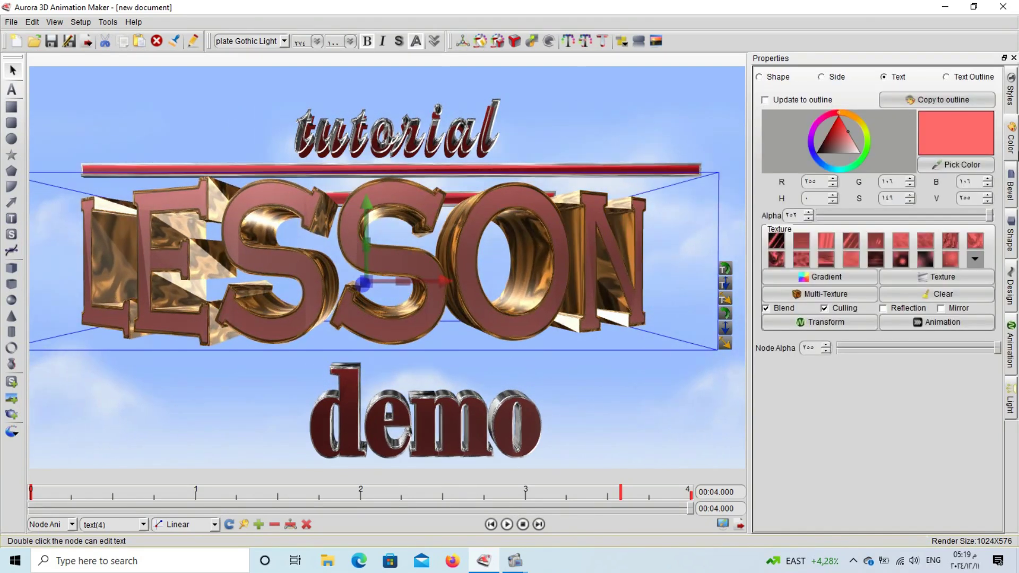
pyautogui.click(945, 311)
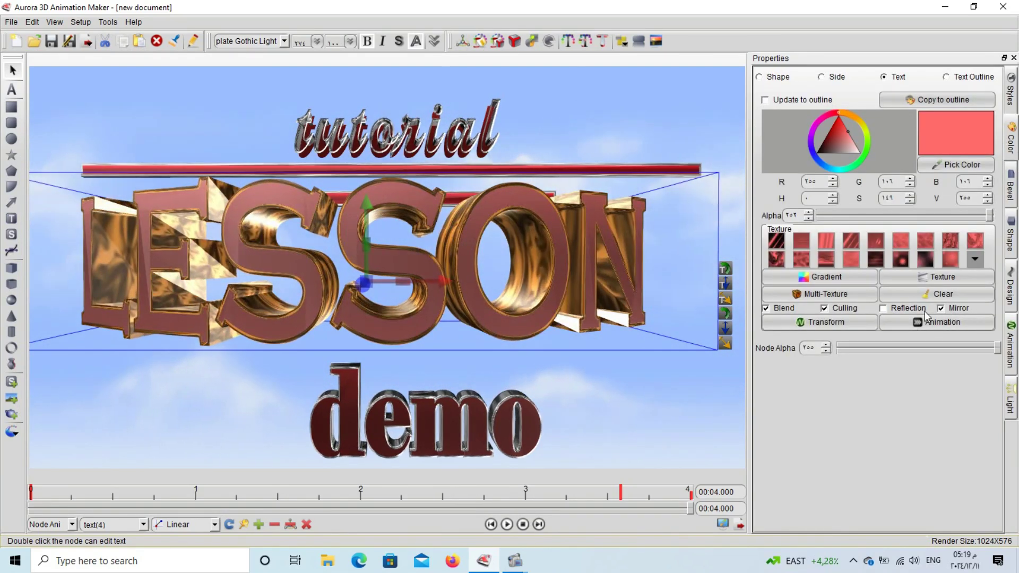
pyautogui.click(919, 311)
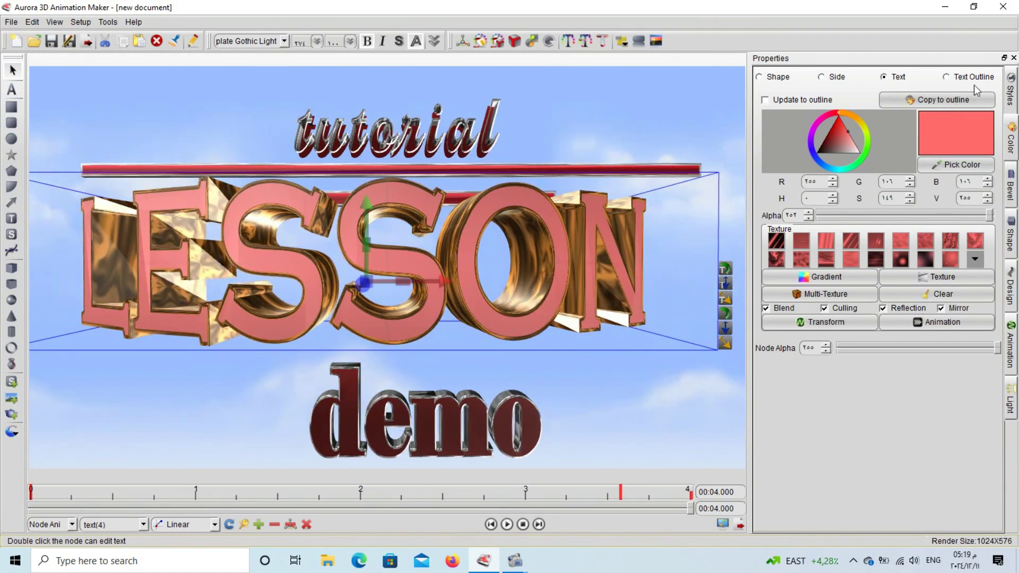
pyautogui.click(920, 327)
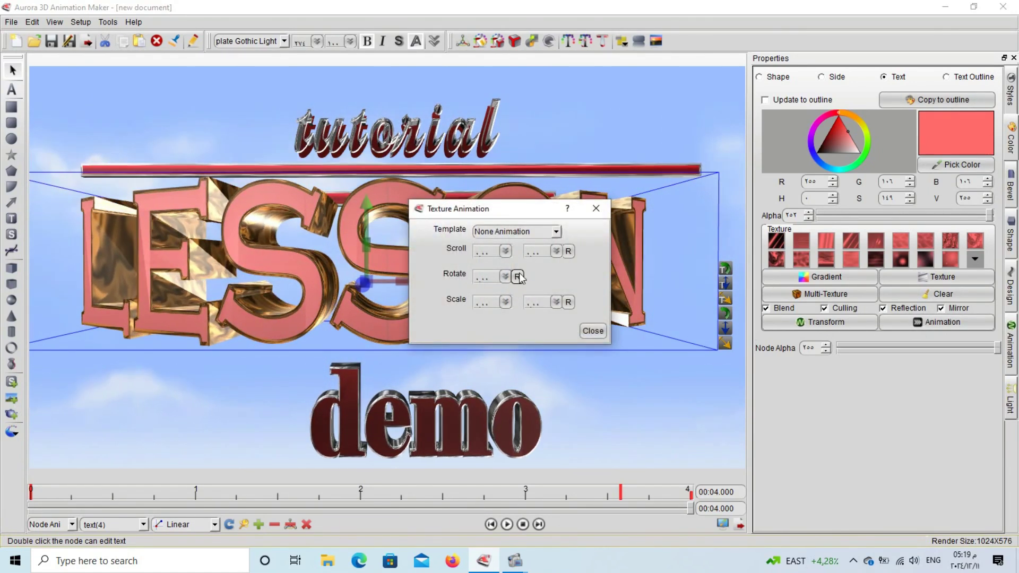
pyautogui.click(540, 232)
pyautogui.click(532, 261)
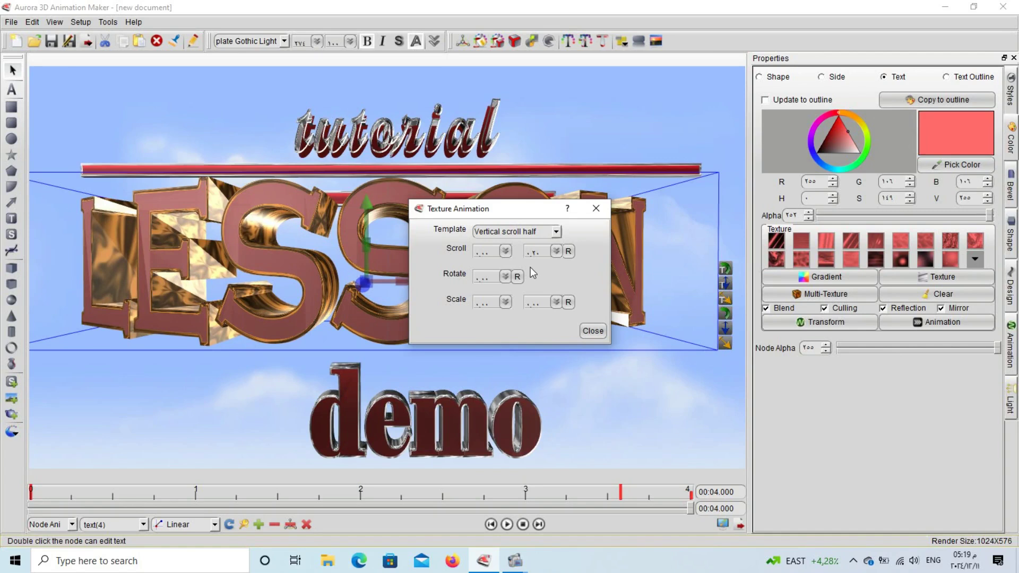
pyautogui.click(593, 330)
# Set the demo text's font to Fontega Demo, push it back in depth and reposition it centered below LESSON
pyautogui.moveTo(476, 428); pyautogui.dragTo(438, 415)
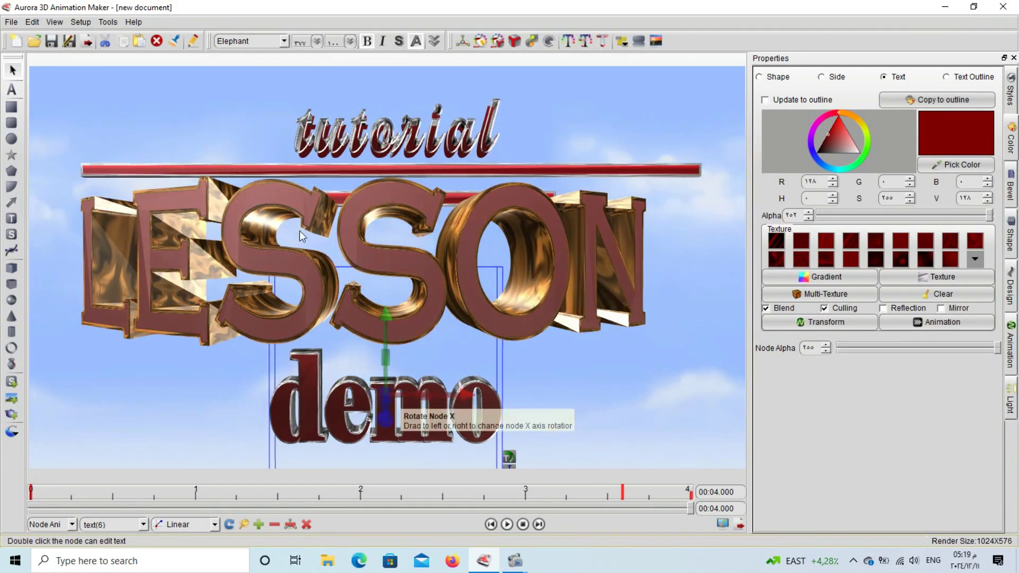
pyautogui.scroll(-5, 259, 41)
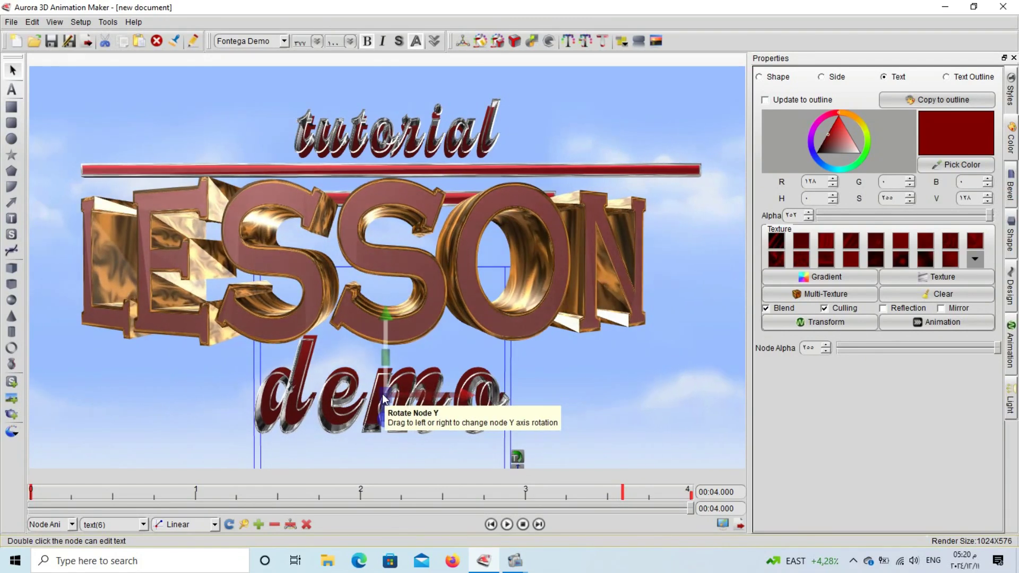
pyautogui.moveTo(383, 394); pyautogui.dragTo(337, 402)
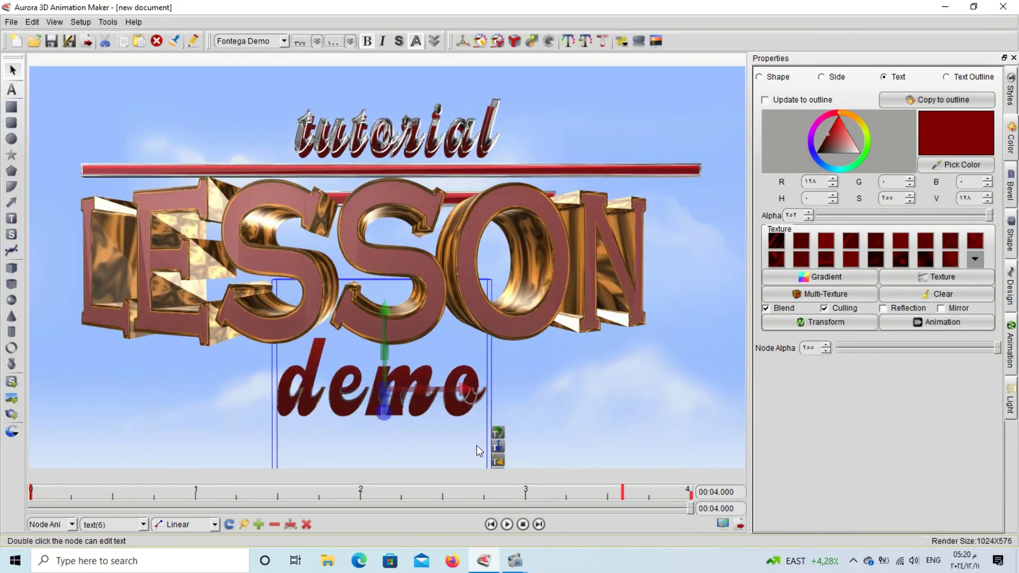
pyautogui.click(539, 410)
pyautogui.click(416, 411)
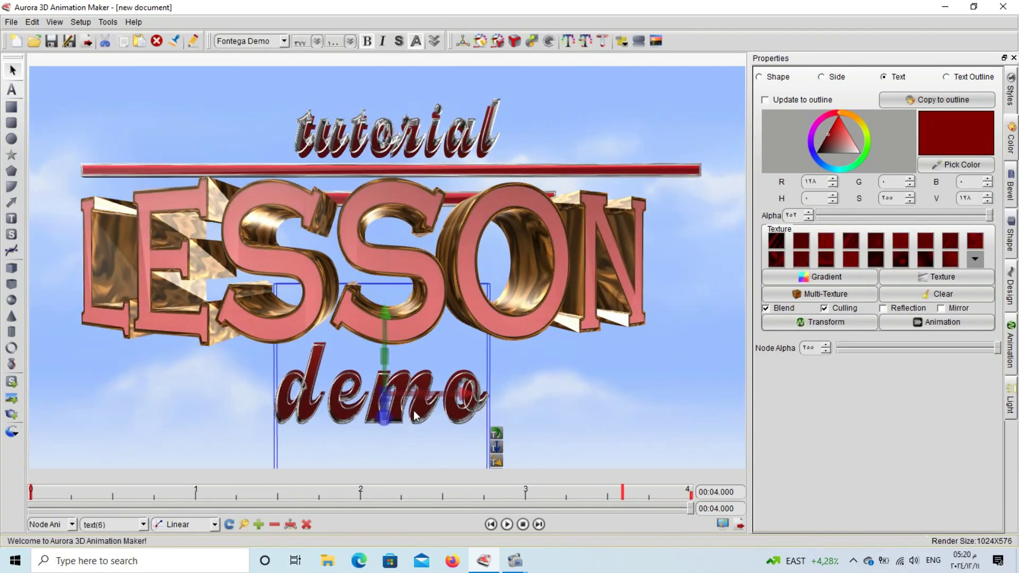
pyautogui.moveTo(416, 416); pyautogui.dragTo(415, 419)
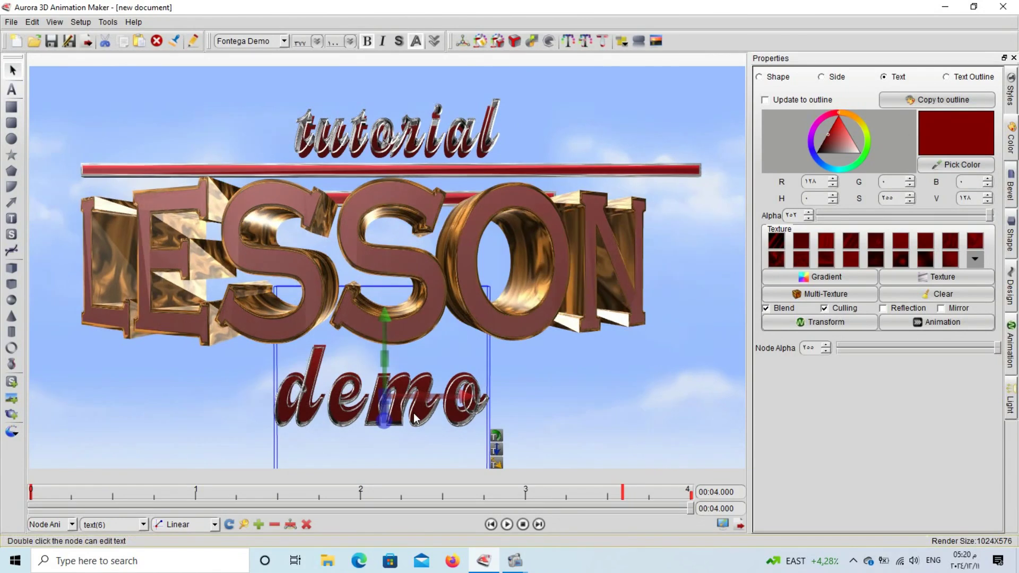
pyautogui.click(552, 378)
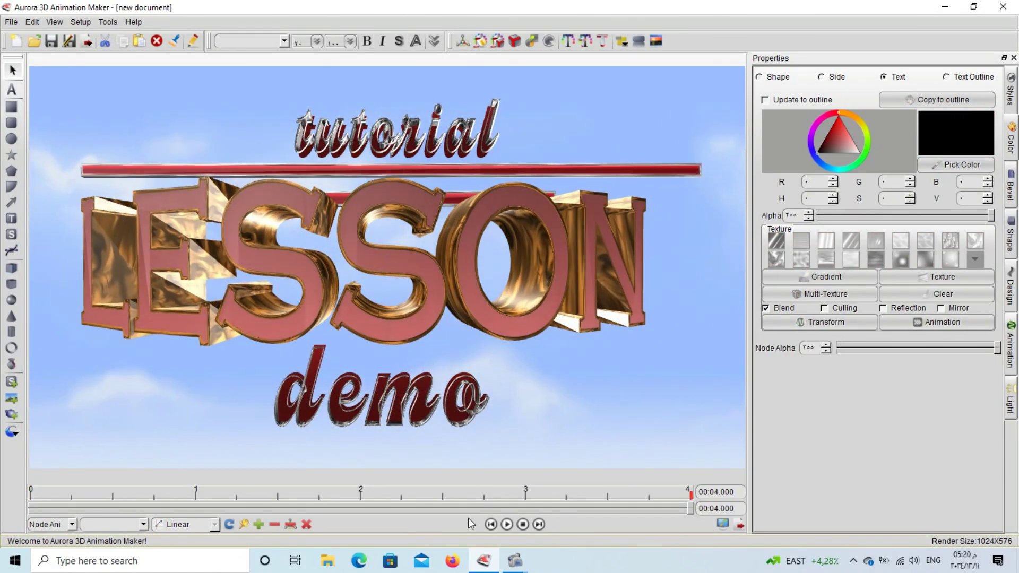
# Add keyframes at 00:04.000 for the demo, LESSON and tutorial texts, play the animation and return to 00:00.000
pyautogui.click(390, 406)
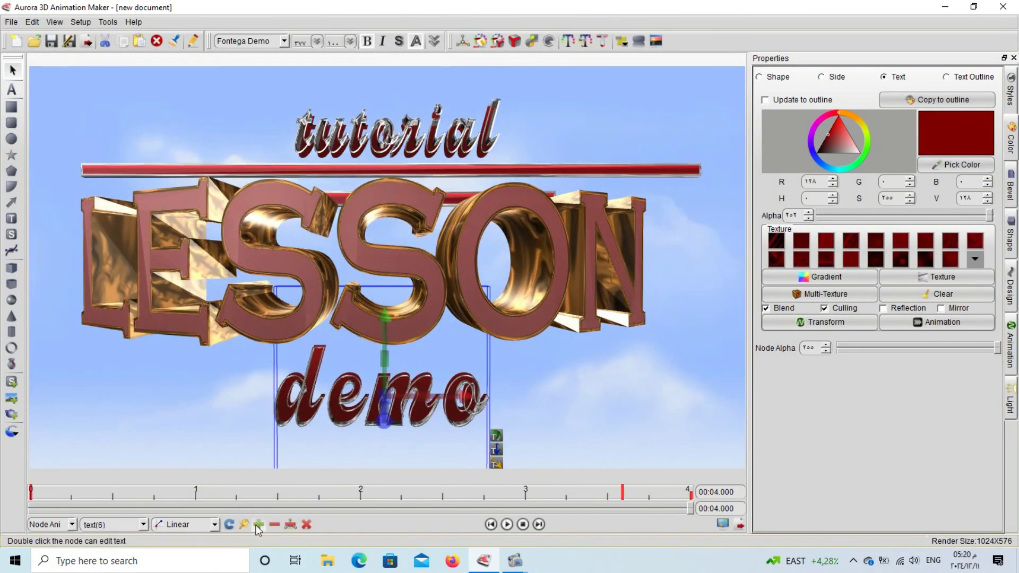
pyautogui.click(295, 272)
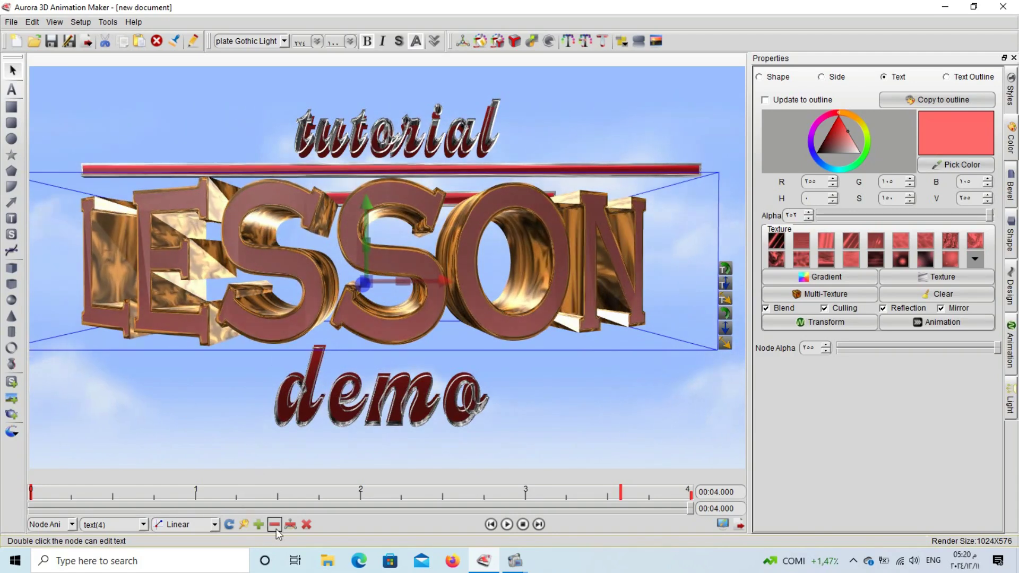
pyautogui.click(395, 130)
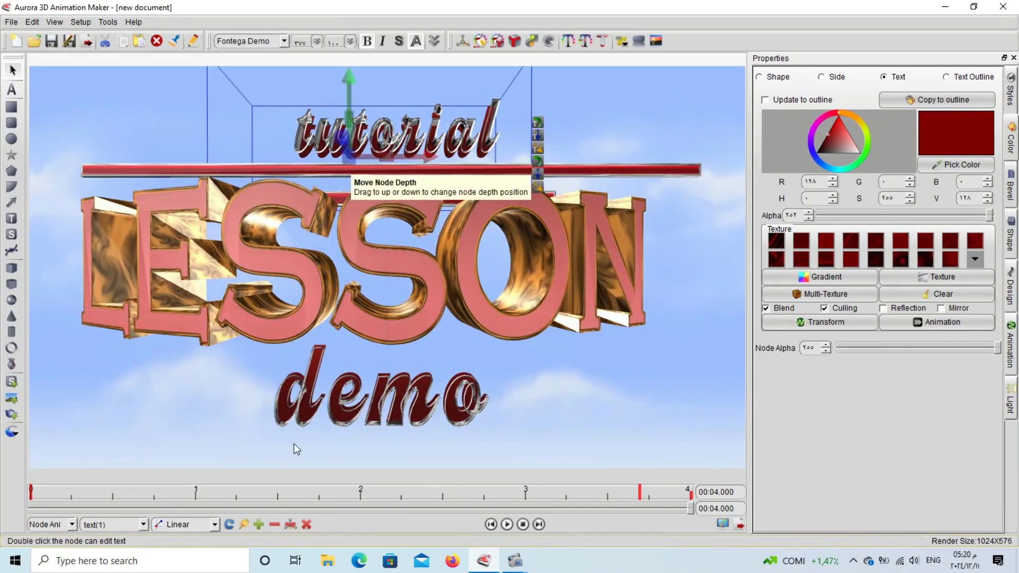
pyautogui.click(258, 525)
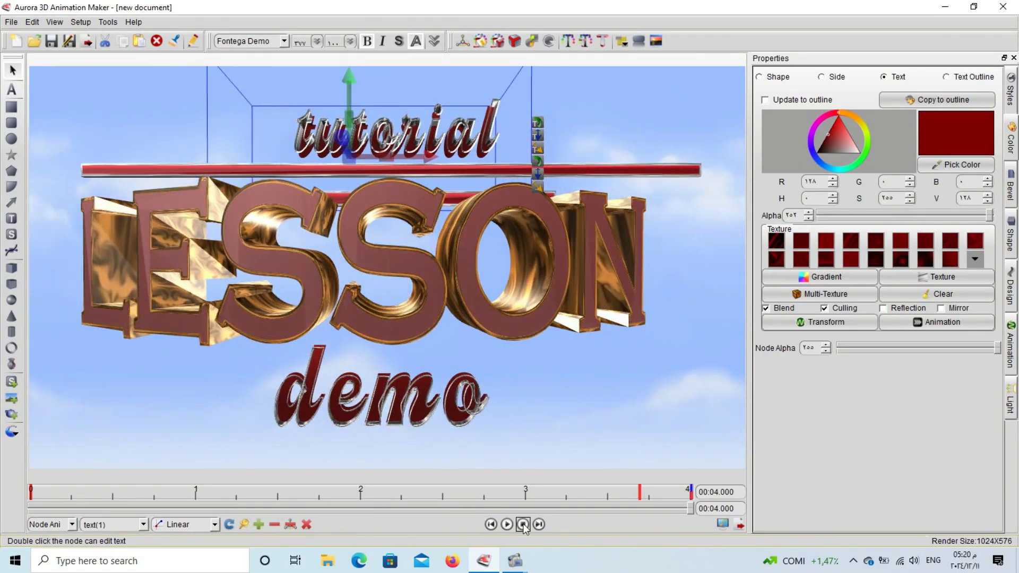
pyautogui.click(507, 524)
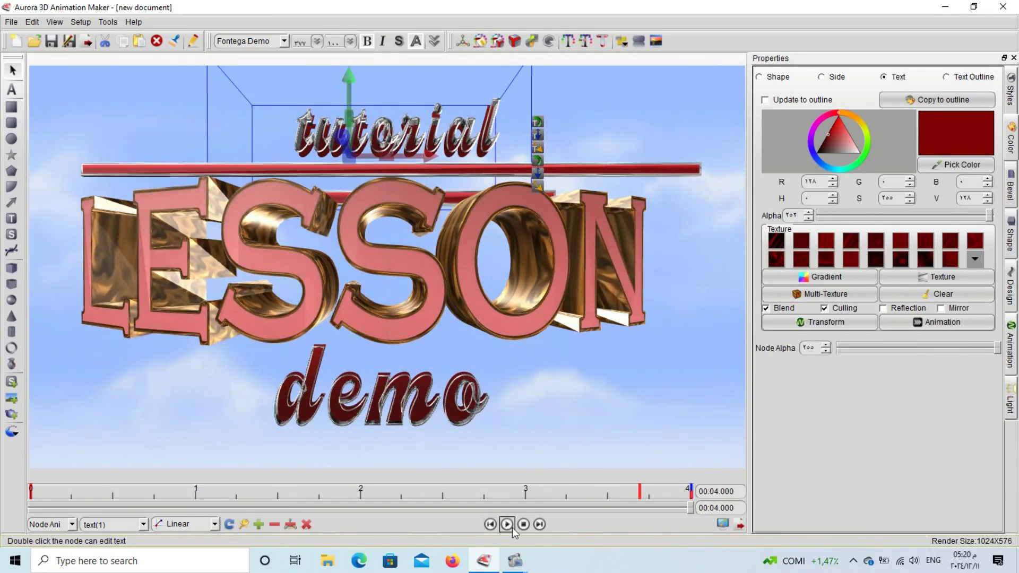
pyautogui.click(508, 525)
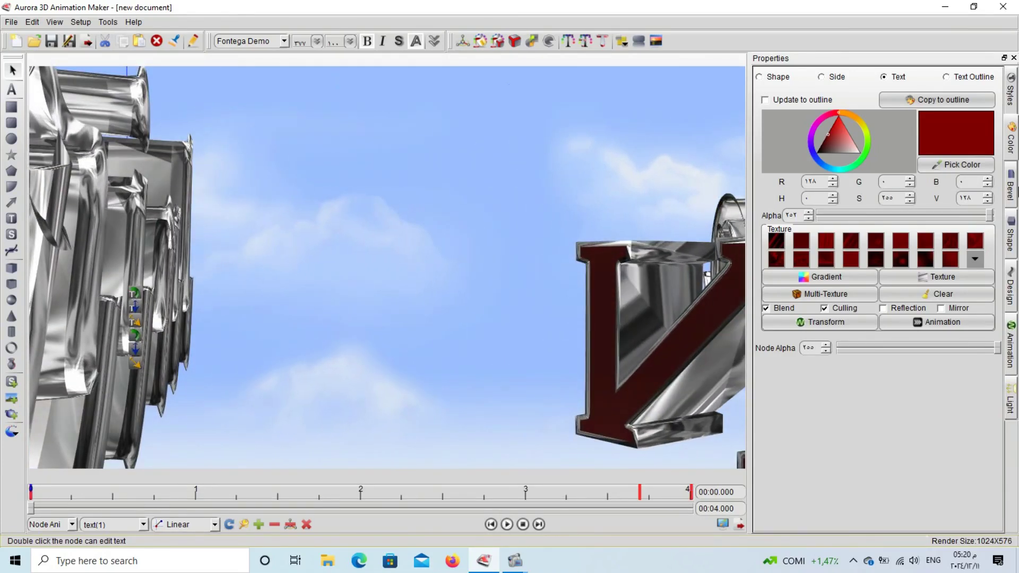
# Set the tutorial lettering's text position to X 99.99, Y 3.85 and Z 53.04 at the first frame
pyautogui.click(1015, 234)
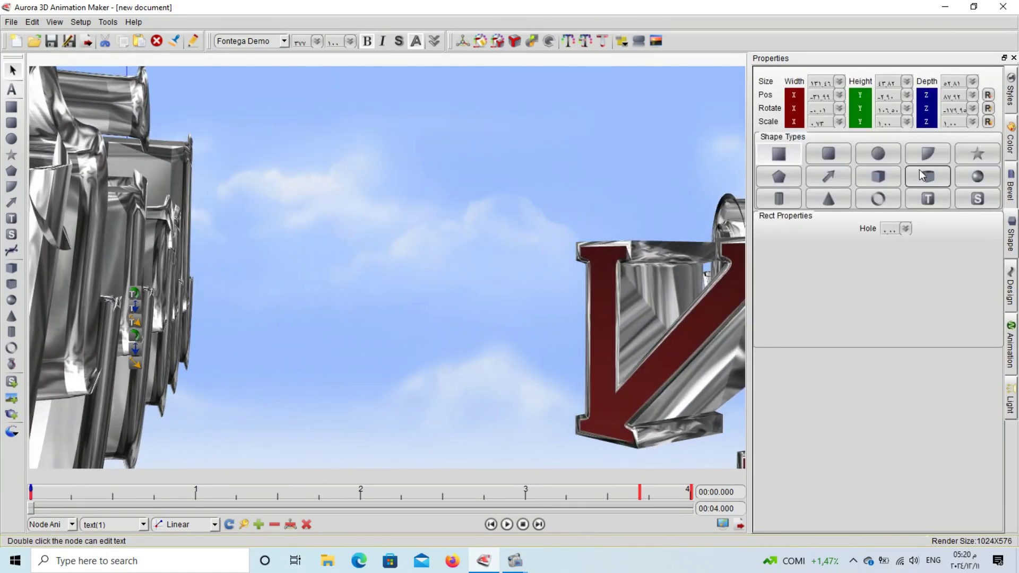
pyautogui.click(1014, 289)
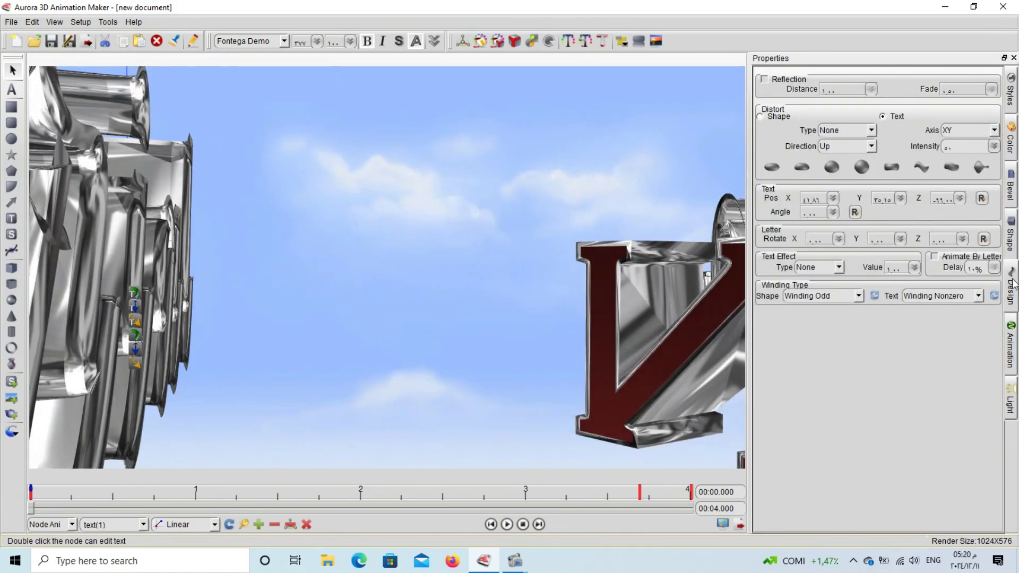
pyautogui.click(1014, 338)
pyautogui.click(1015, 295)
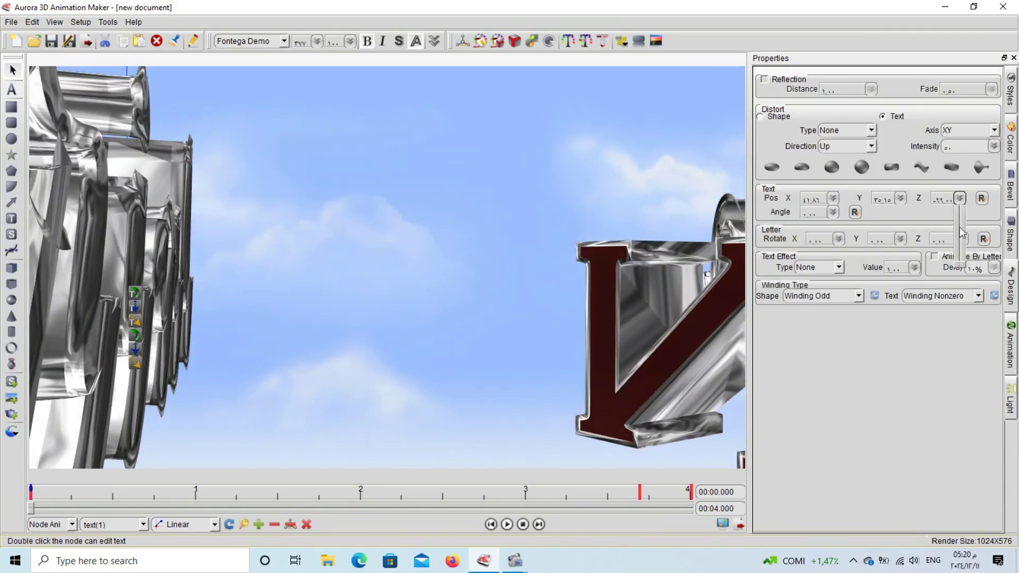
pyautogui.moveTo(954, 243); pyautogui.dragTo(900, 233)
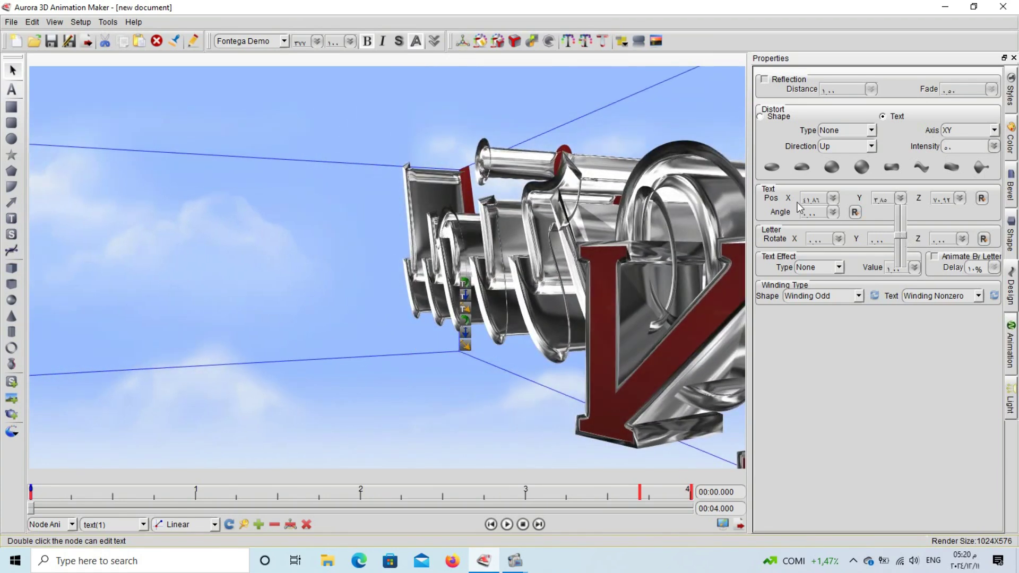
pyautogui.moveTo(831, 223); pyautogui.dragTo(830, 200)
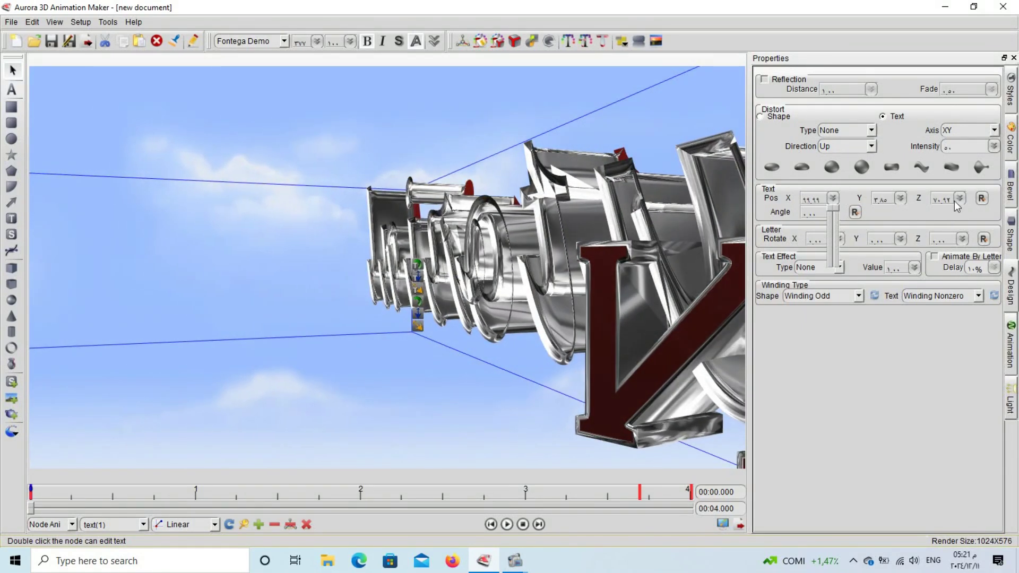
pyautogui.moveTo(959, 199); pyautogui.dragTo(960, 221)
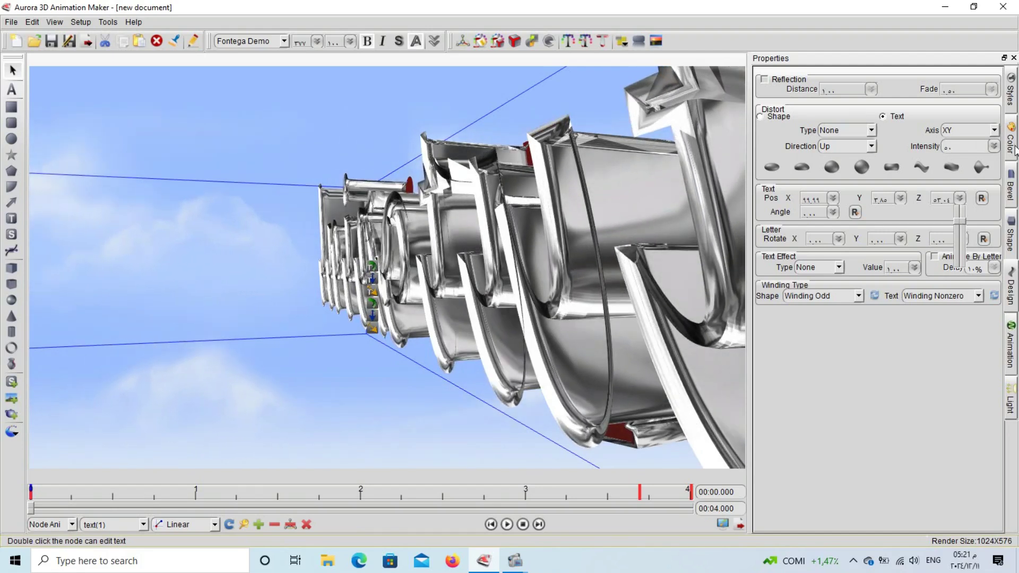
# Place the tutorial node at X -101.13, Y -7.22, Z -266.29 at the first frame, rotated 22.50 on Y and 0 on Z
pyautogui.click(1011, 236)
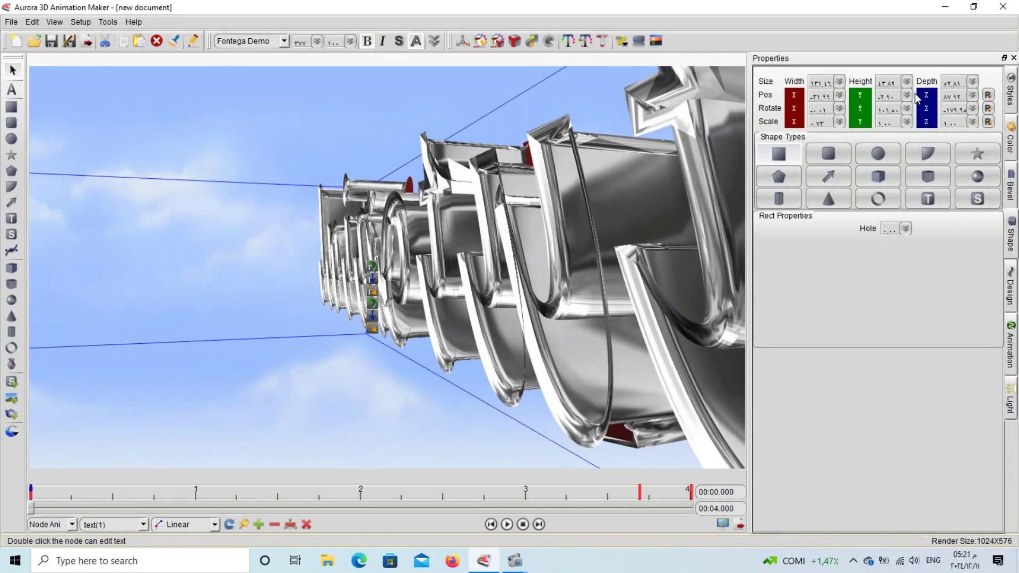
pyautogui.moveTo(971, 94); pyautogui.dragTo(969, 133)
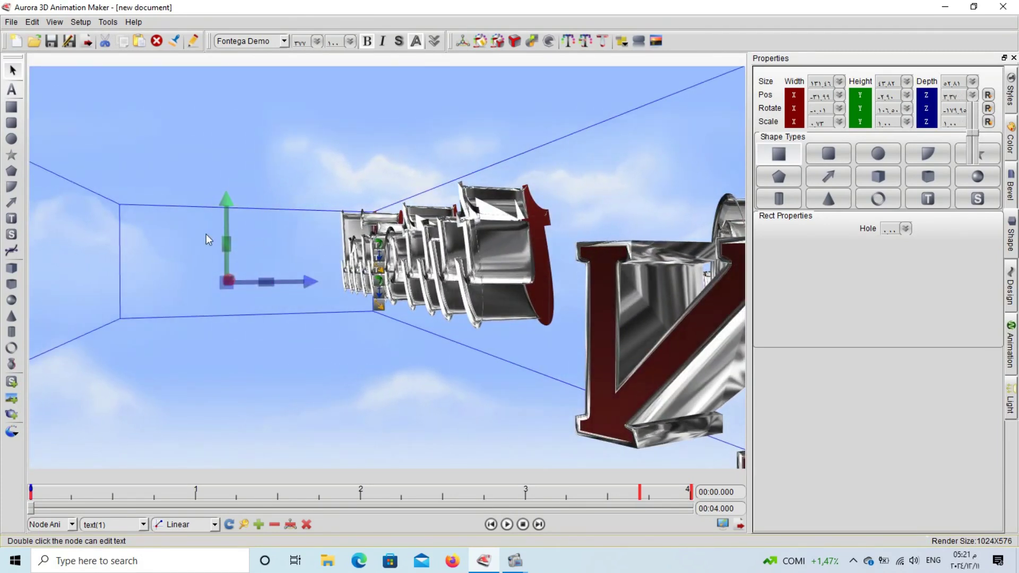
pyautogui.moveTo(225, 218); pyautogui.dragTo(118, 205)
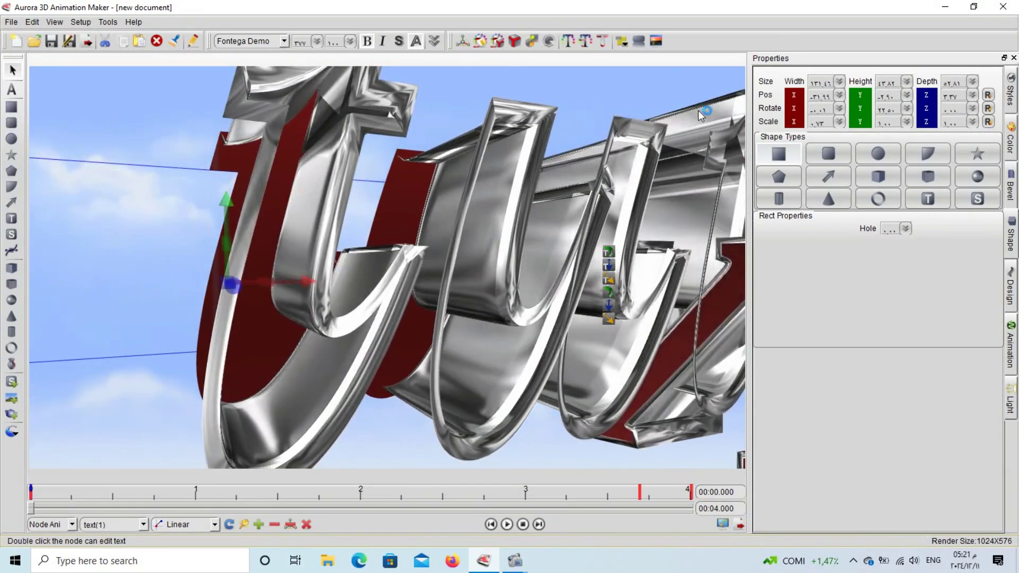
pyautogui.click(973, 95)
pyautogui.moveTo(974, 99); pyautogui.dragTo(969, 156)
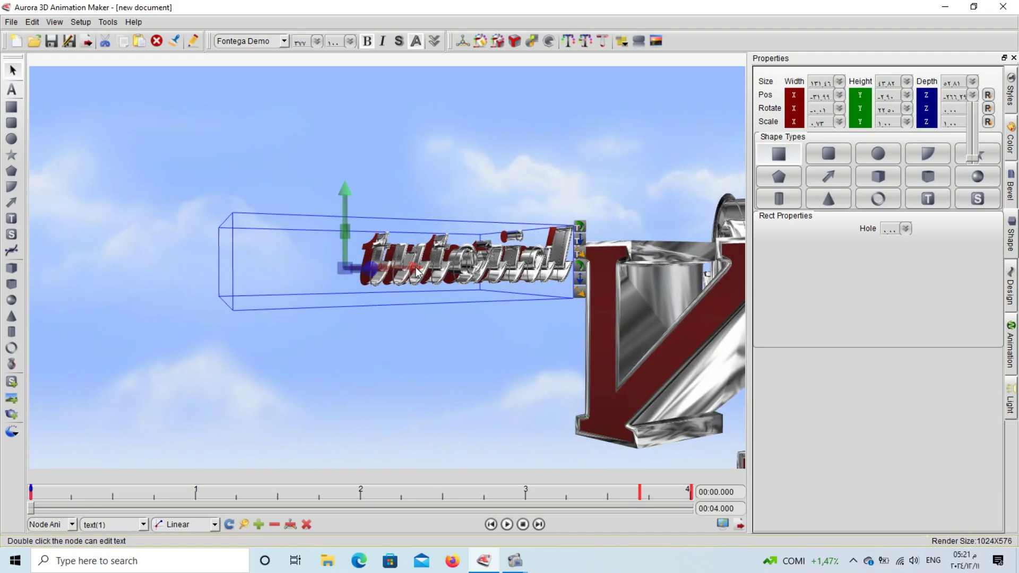
pyautogui.moveTo(429, 280); pyautogui.dragTo(323, 269)
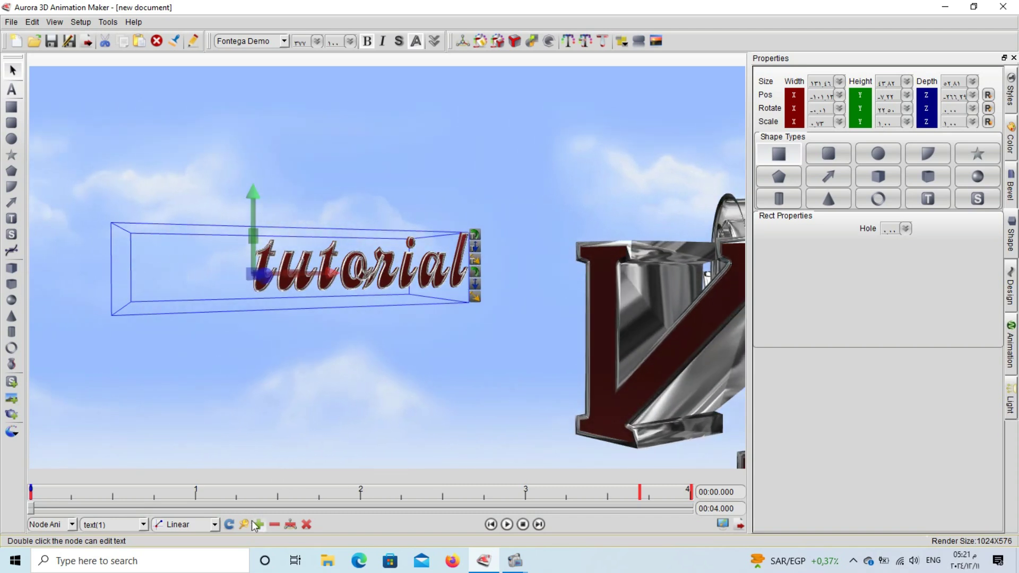
pyautogui.click(366, 377)
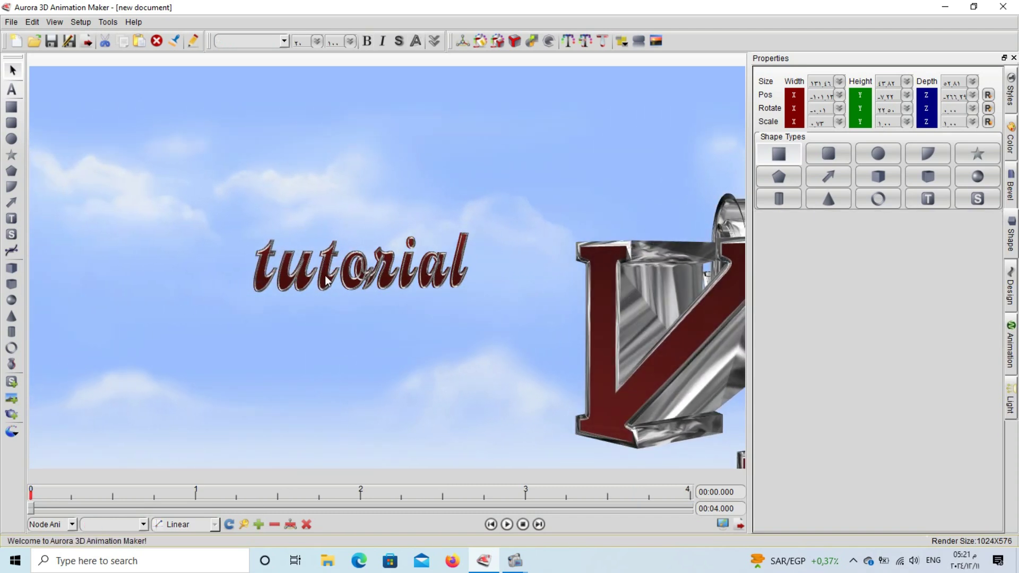
# Place the LESSON text at about X 3.96, Y -4.17, Z -50.56 at the first frame, overlapping the tutorial text
pyautogui.doubleClick(604, 413)
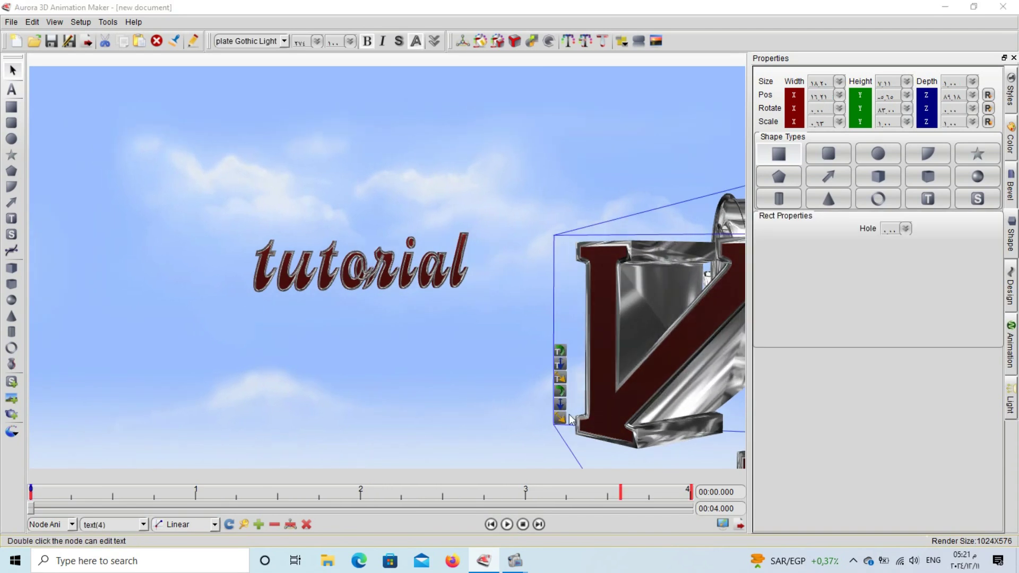
pyautogui.click(652, 378)
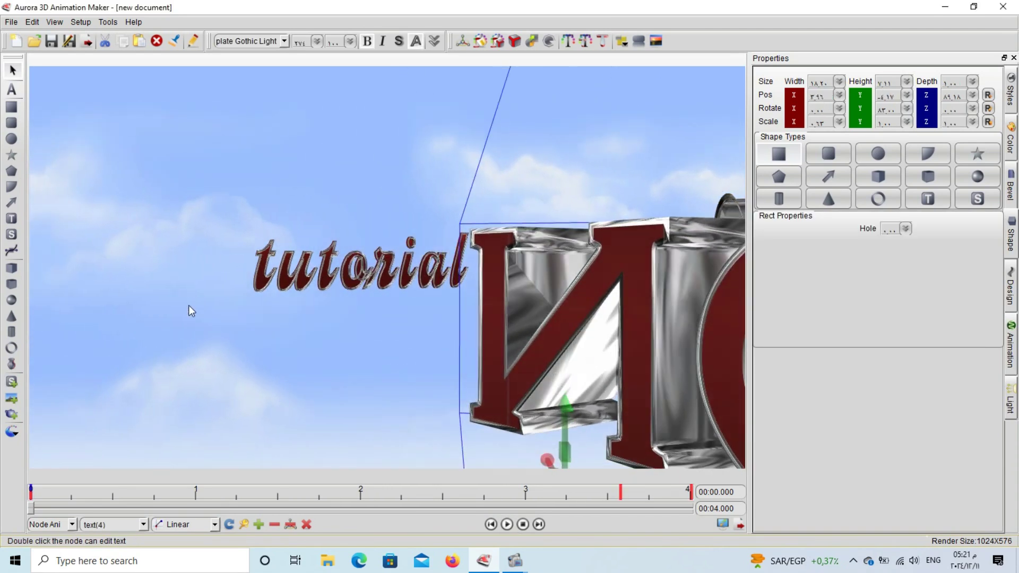
pyautogui.click(973, 83)
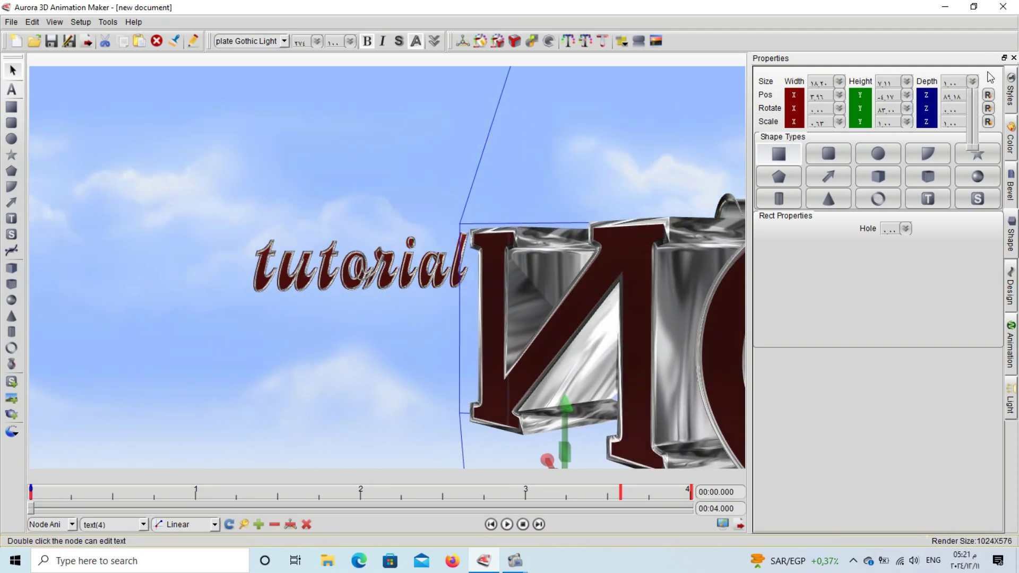
pyautogui.moveTo(971, 125); pyautogui.dragTo(971, 139)
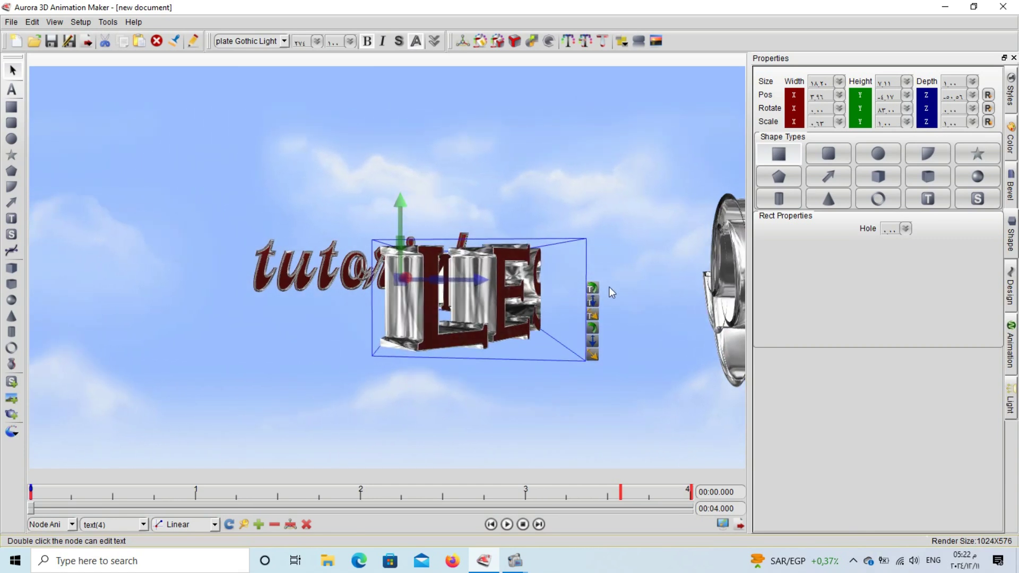
# Color the LESSON text faces green with R 127, G 239, B 15 and its text outline bright yellow
pyautogui.click(1013, 139)
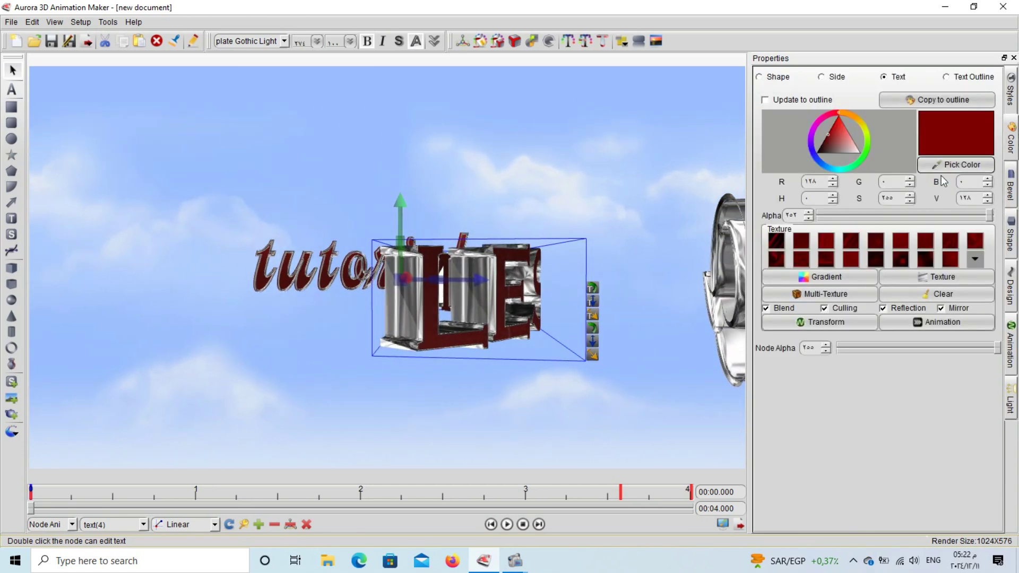
pyautogui.moveTo(870, 146)
pyautogui.mouseDown()
pyautogui.moveTo(847, 121)
pyautogui.moveTo(863, 138)
pyautogui.moveTo(848, 147)
pyautogui.mouseUp()
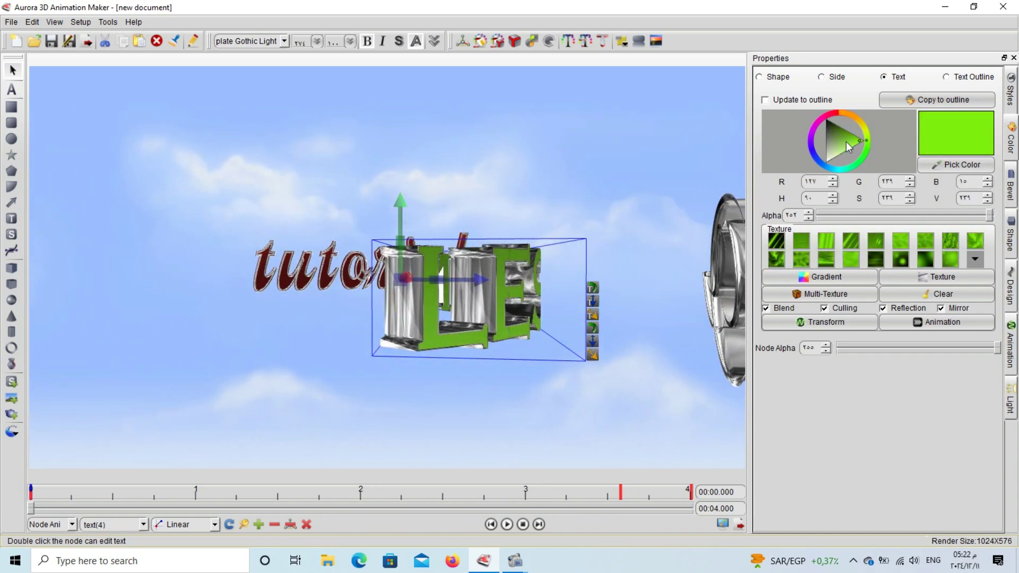
pyautogui.click(964, 78)
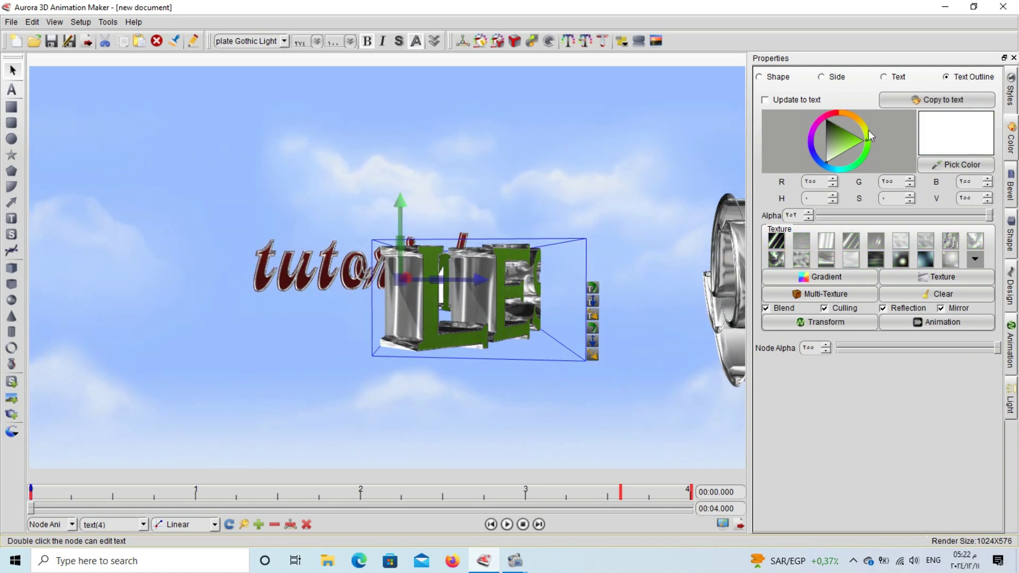
pyautogui.click(855, 147)
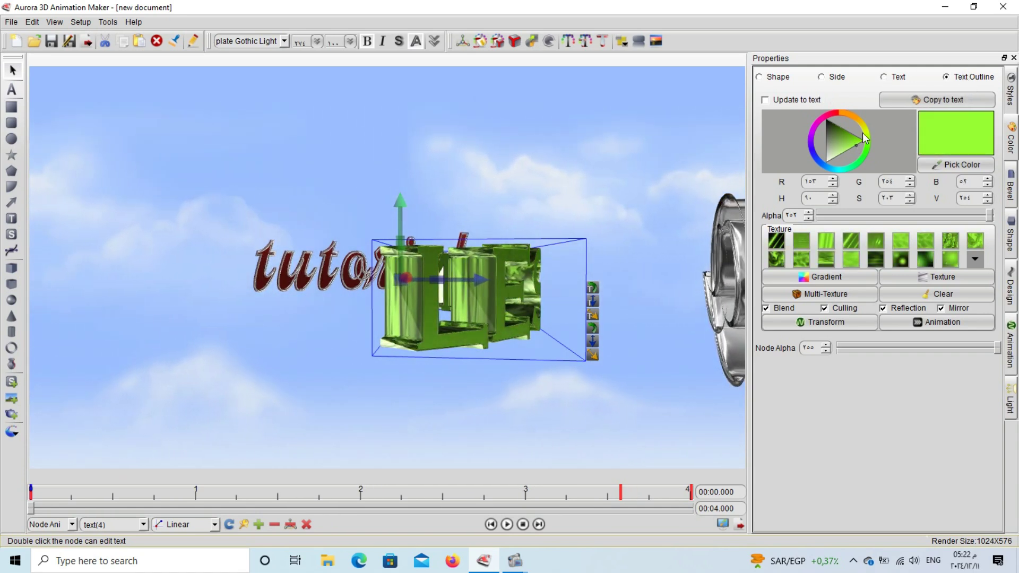
pyautogui.moveTo(865, 139); pyautogui.dragTo(860, 142)
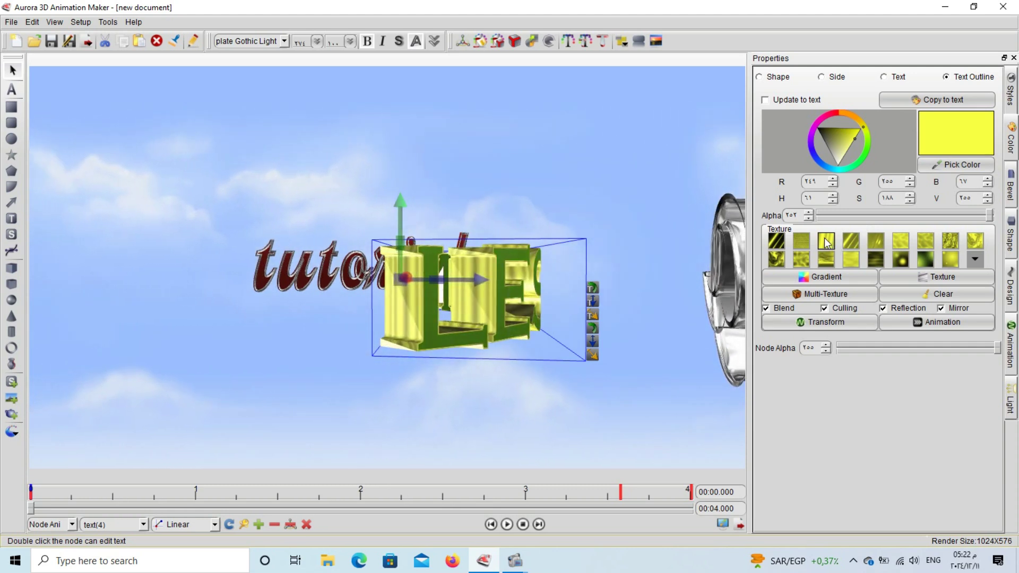
# Try several textures on LESSON's yellow outline and keep the one with vertical metallic streaks
pyautogui.click(826, 260)
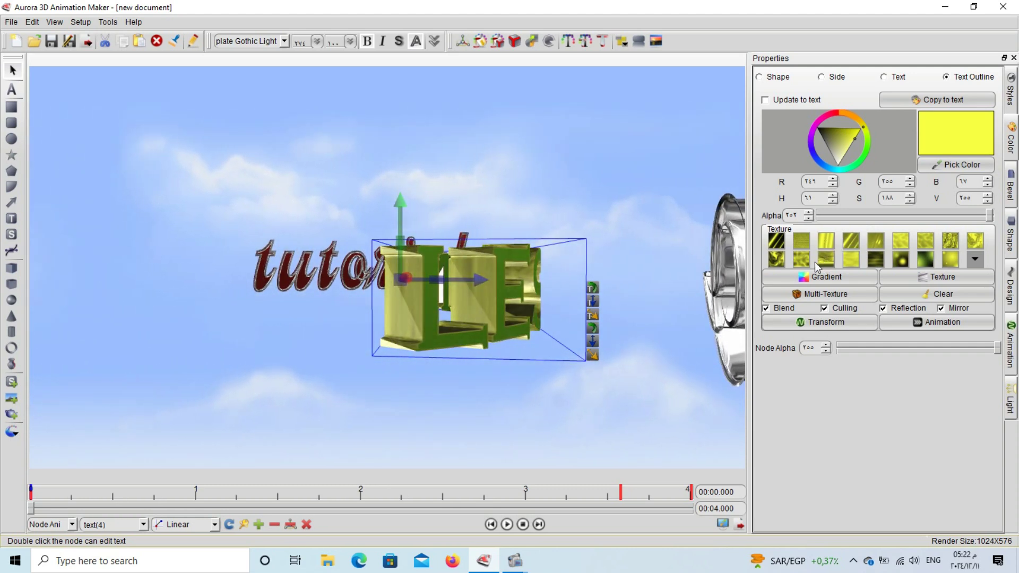
pyautogui.click(902, 262)
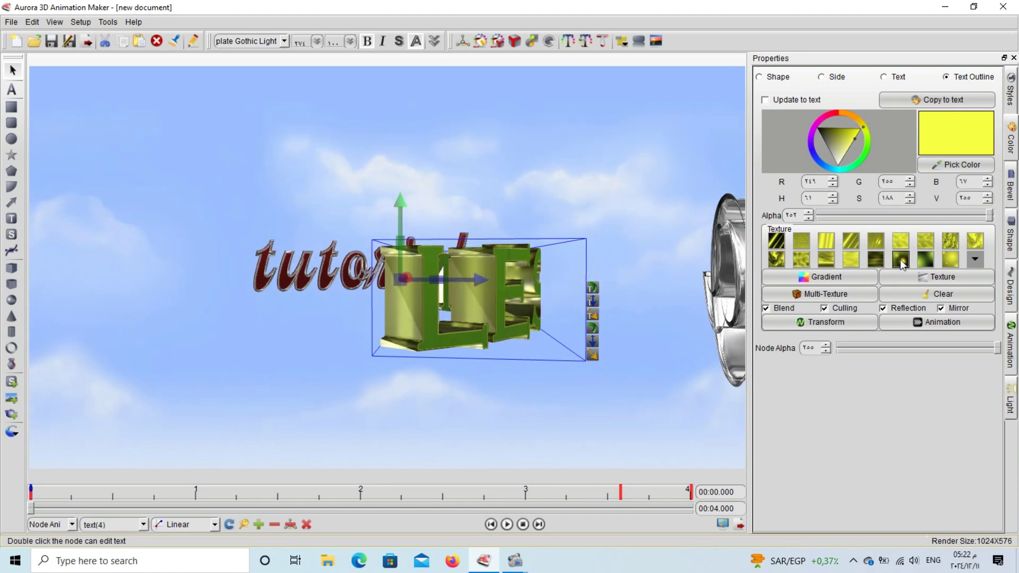
pyautogui.click(947, 258)
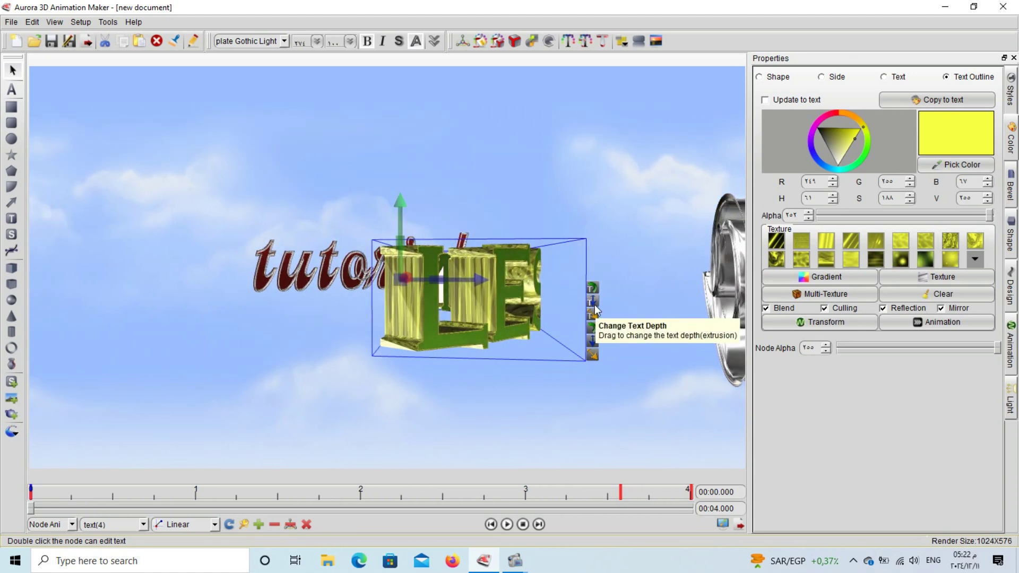
# Adjust LESSON's text size slightly and apply the Rotate texture animation template to its outline
pyautogui.moveTo(592, 315); pyautogui.dragTo(572, 301)
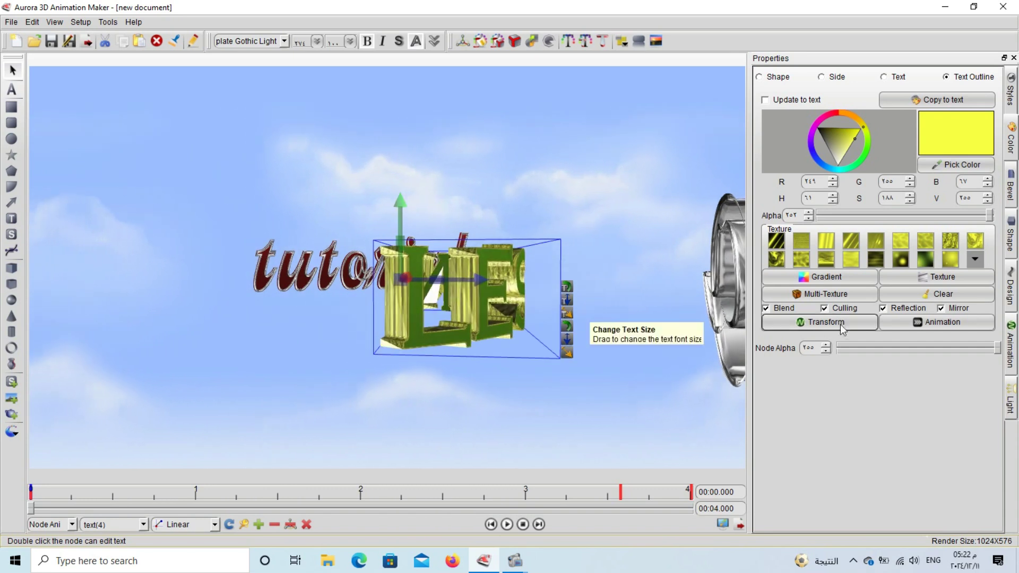
pyautogui.click(929, 323)
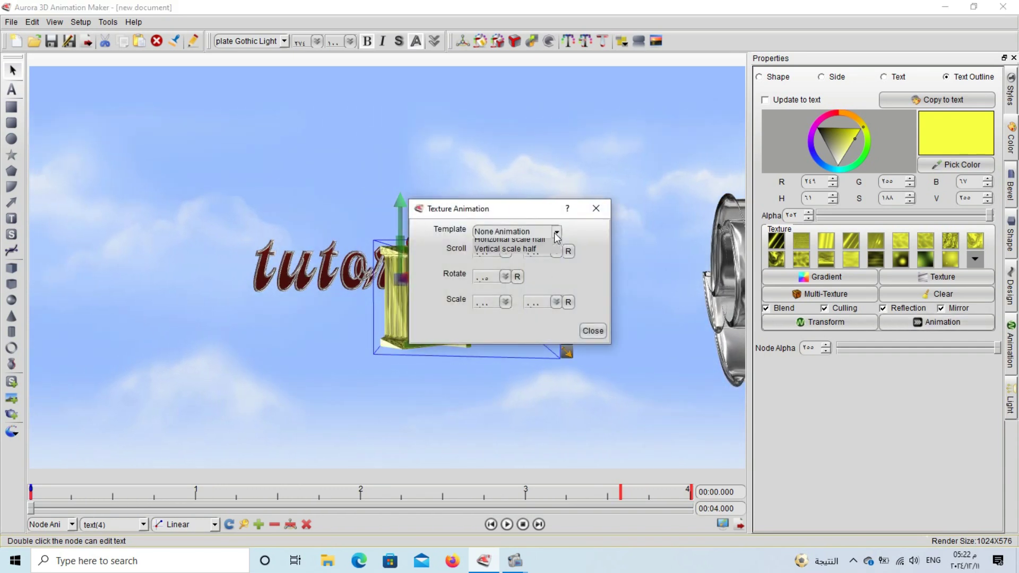
pyautogui.click(540, 267)
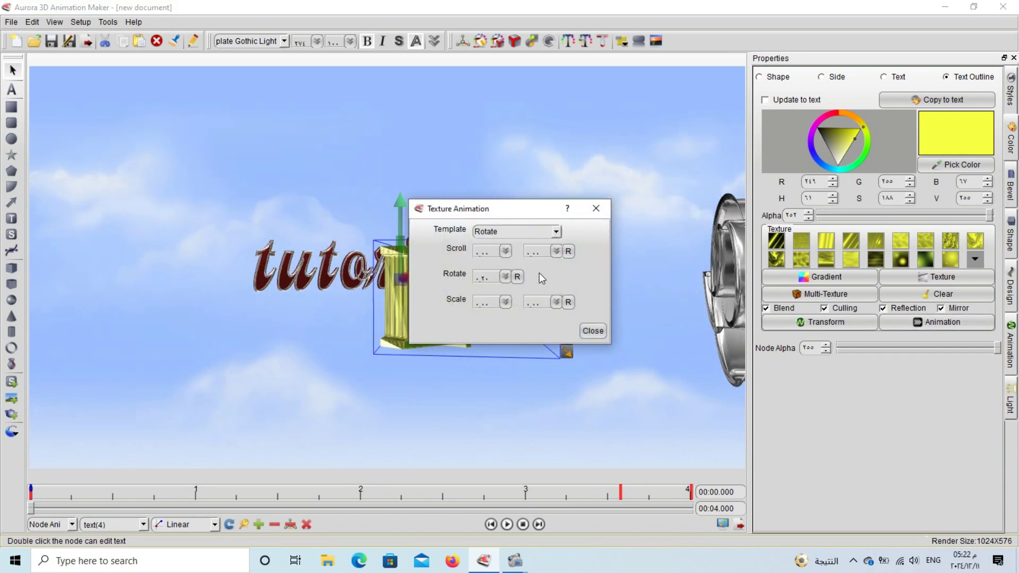
pyautogui.click(600, 329)
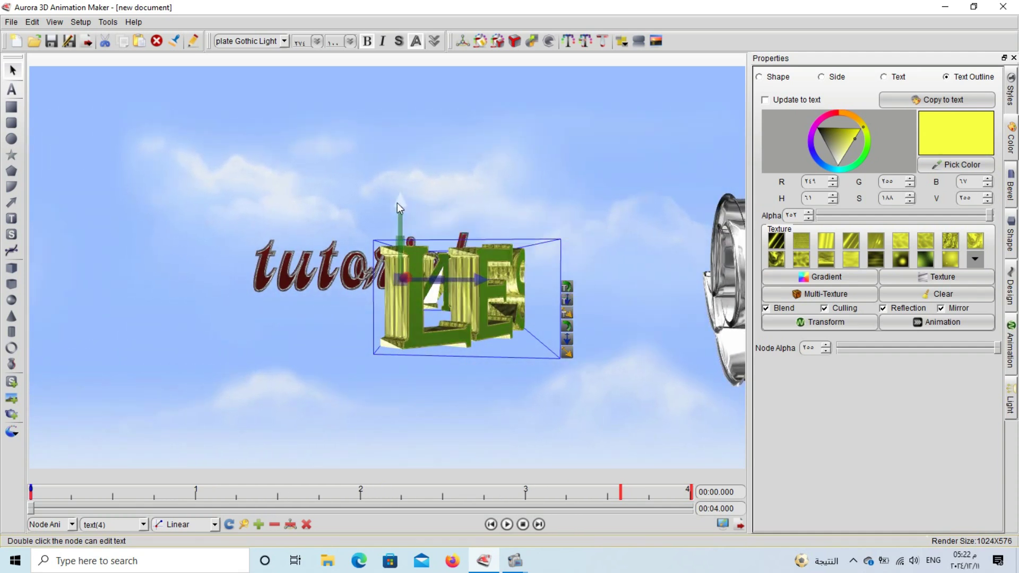
# Lower LESSON beneath the tutorial text at the first frame, play the animation and return to 00:00.000
pyautogui.moveTo(399, 207); pyautogui.dragTo(955, 400)
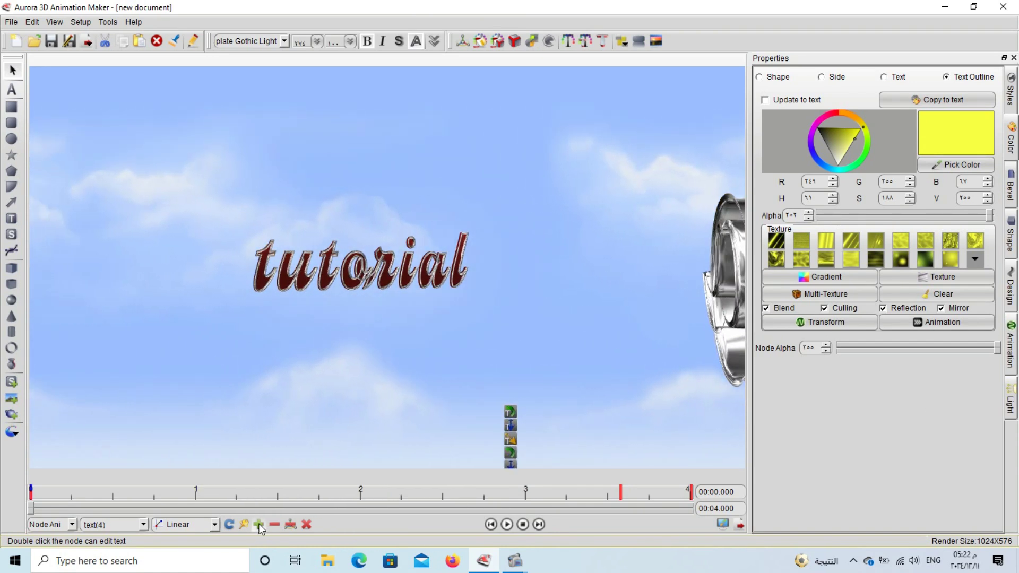
pyautogui.click(341, 291)
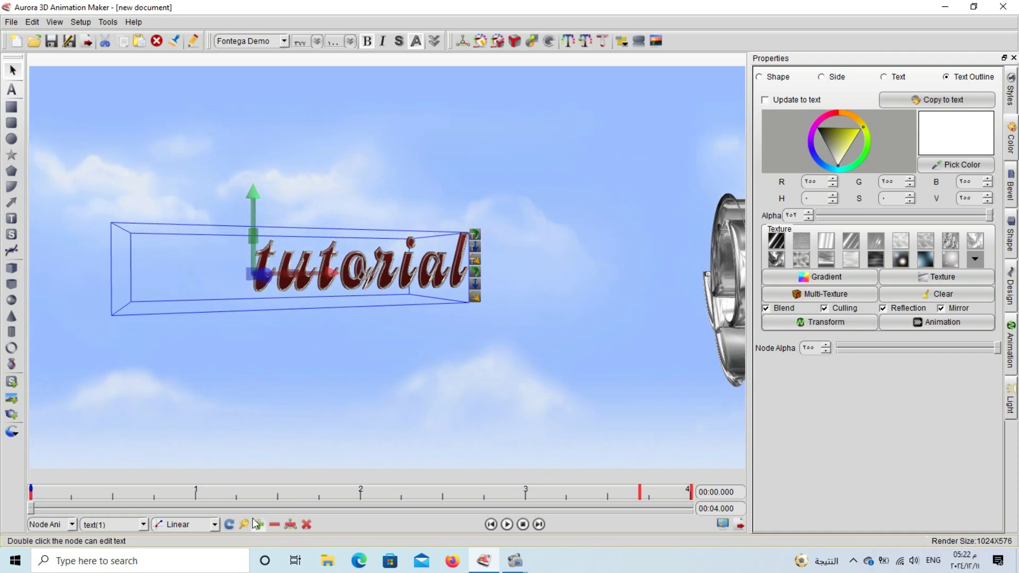
pyautogui.click(508, 524)
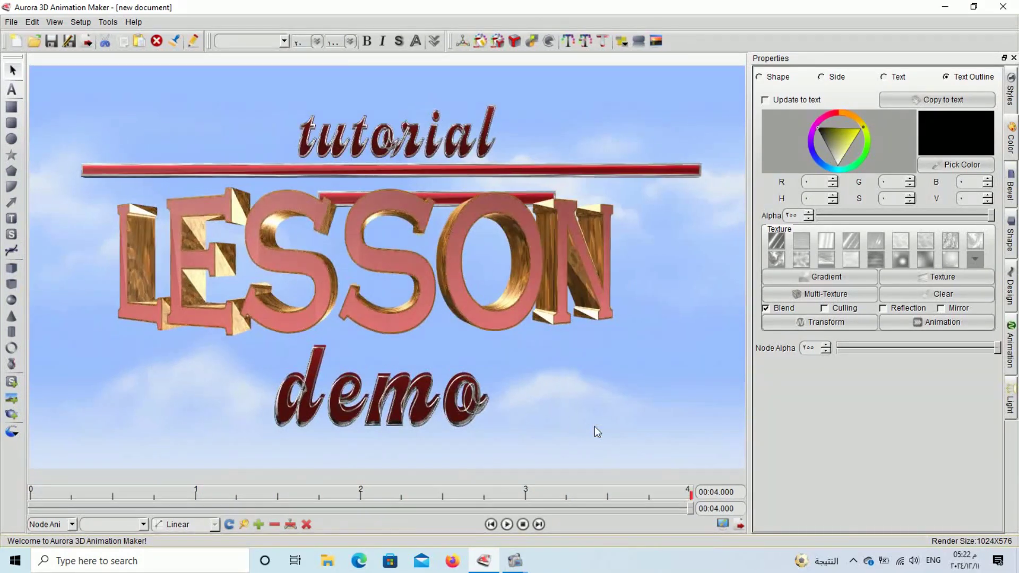
pyautogui.click(480, 305)
pyautogui.click(522, 525)
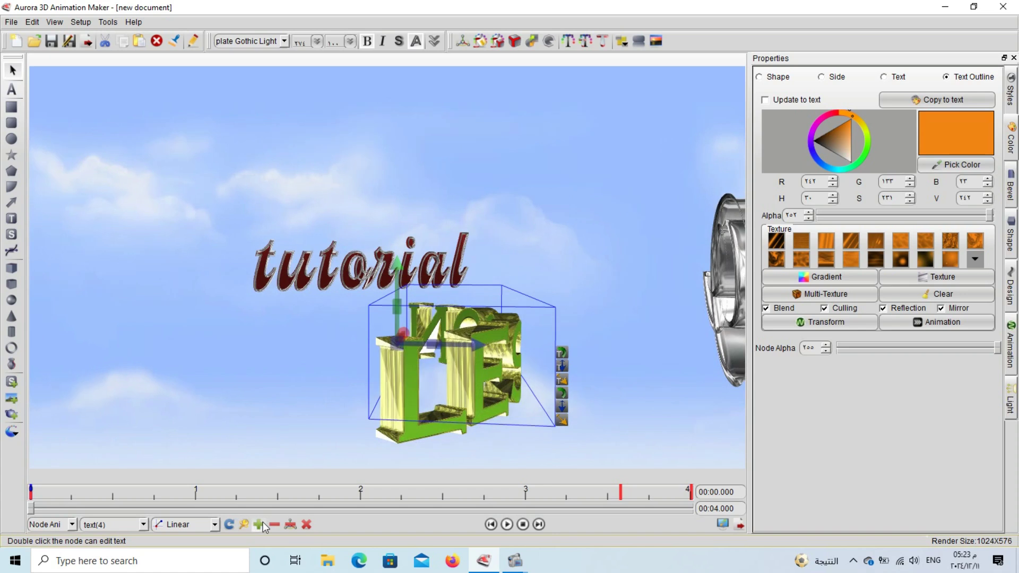
# Move the demo text above tutorial at about X -10.5, Y 35.7, Z -148 and rotate it around Y to face the camera
pyautogui.doubleClick(737, 313)
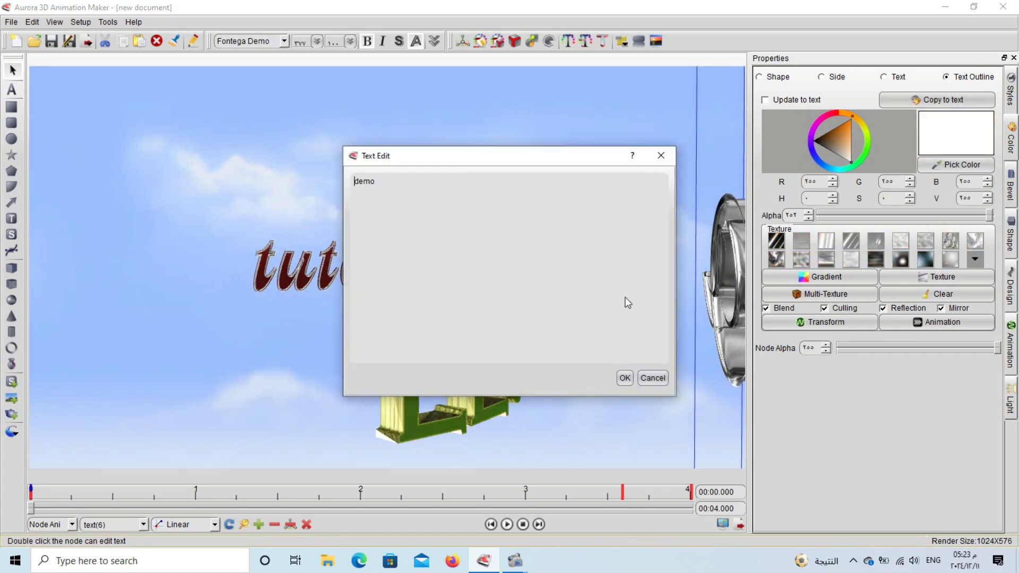
pyautogui.click(658, 157)
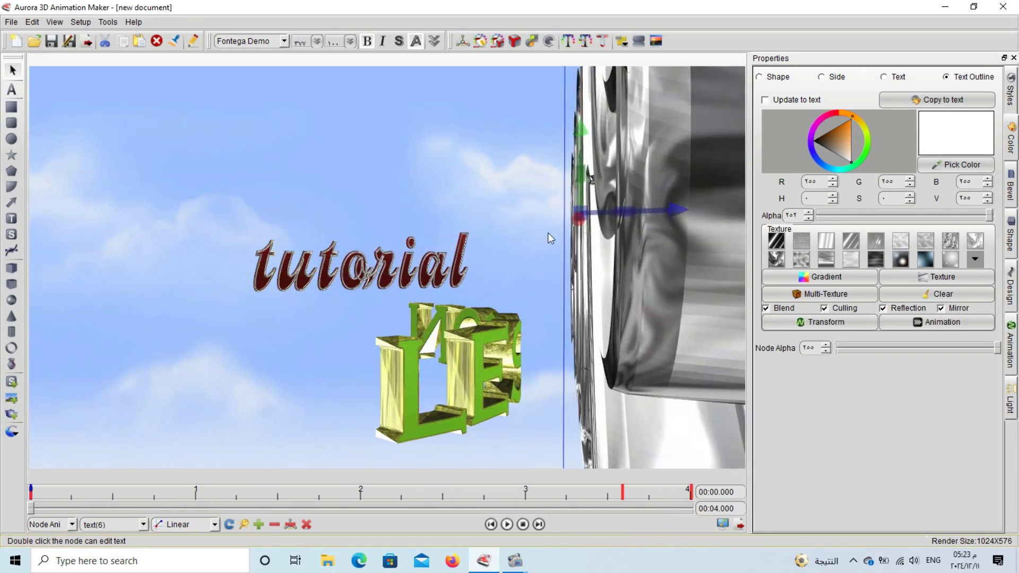
pyautogui.moveTo(585, 209); pyautogui.dragTo(531, 317)
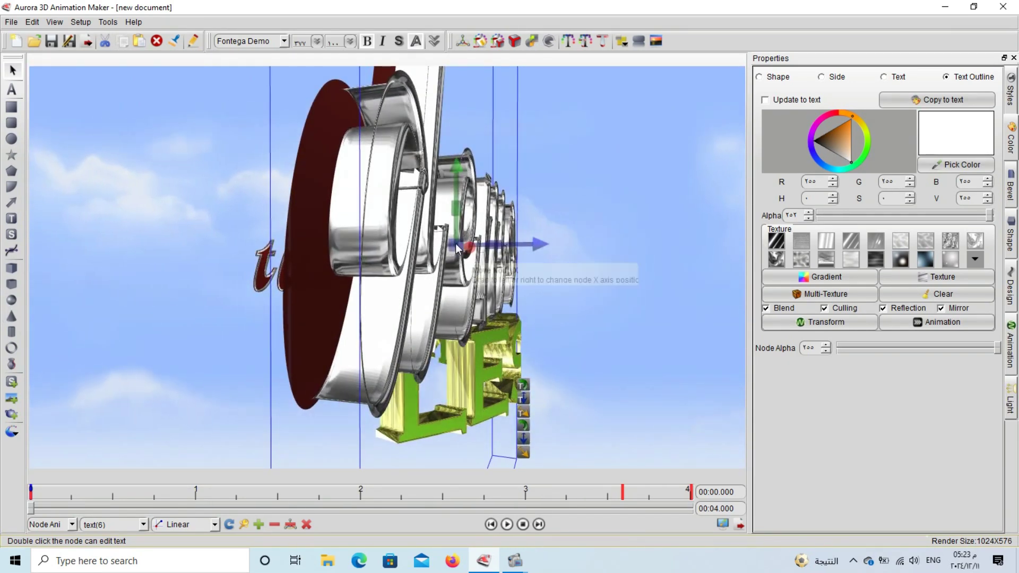
pyautogui.moveTo(451, 246); pyautogui.dragTo(159, 268)
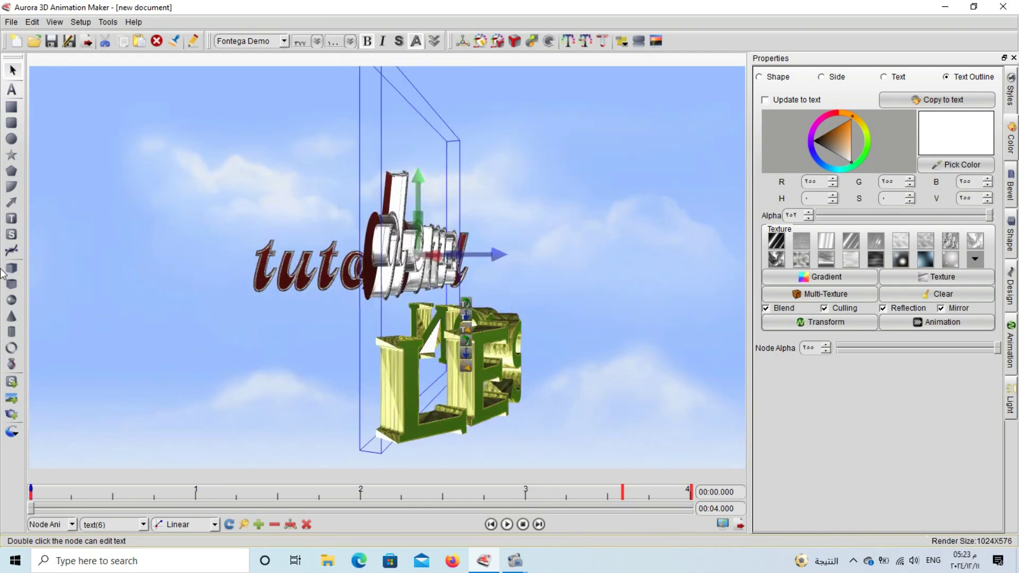
pyautogui.moveTo(418, 262); pyautogui.dragTo(307, 262)
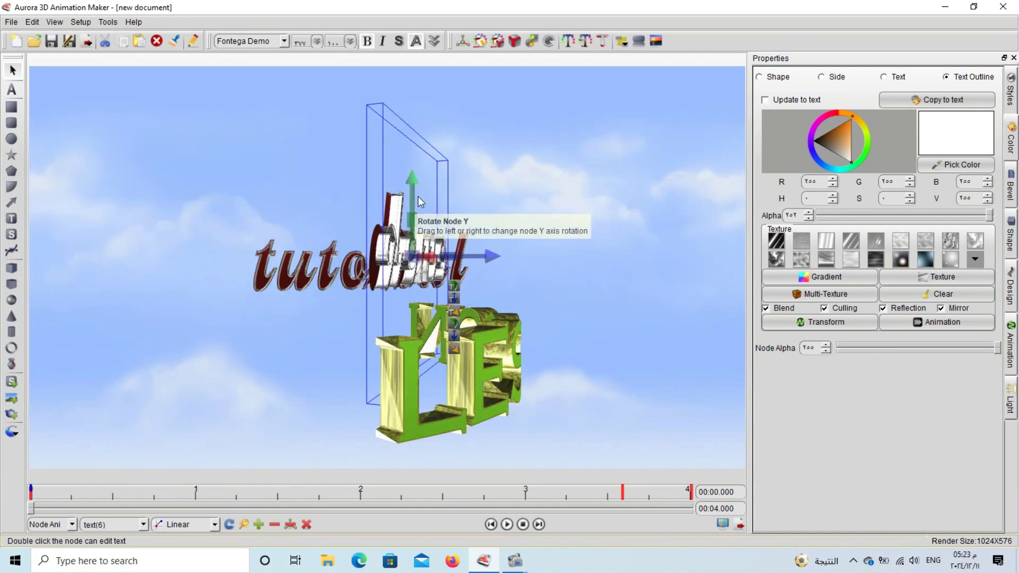
pyautogui.moveTo(416, 195); pyautogui.dragTo(324, 212)
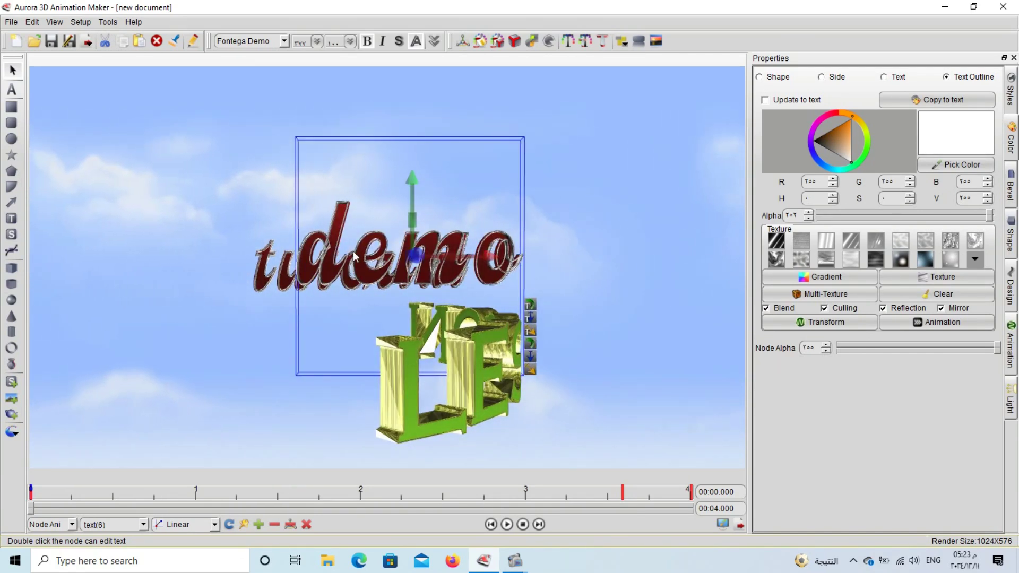
pyautogui.moveTo(355, 257); pyautogui.dragTo(312, 199)
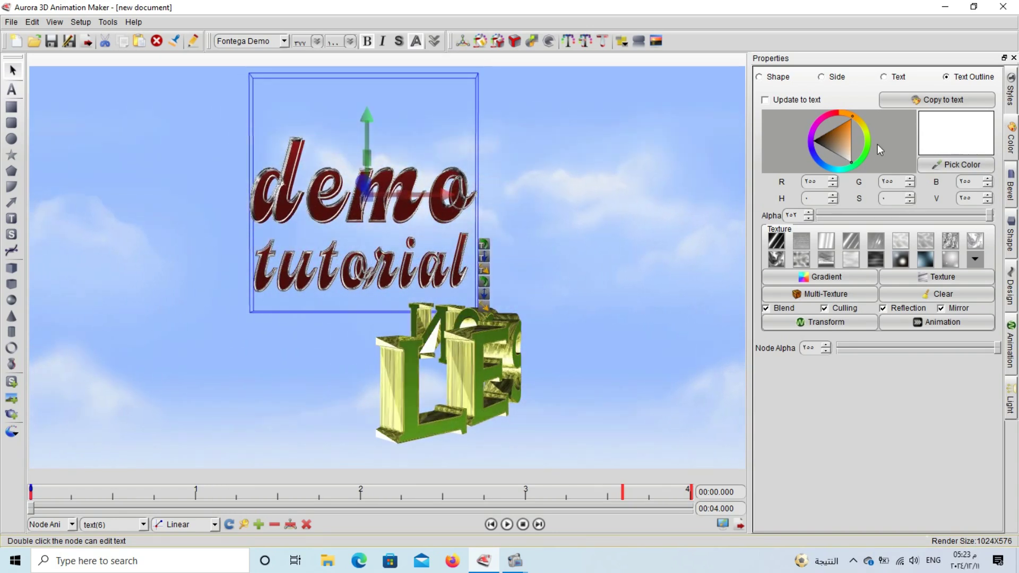
# Color the demo text outline green with R 127, G 235, B 18 and its faces R 146, G 231, B 28
pyautogui.moveTo(861, 150); pyautogui.dragTo(864, 146)
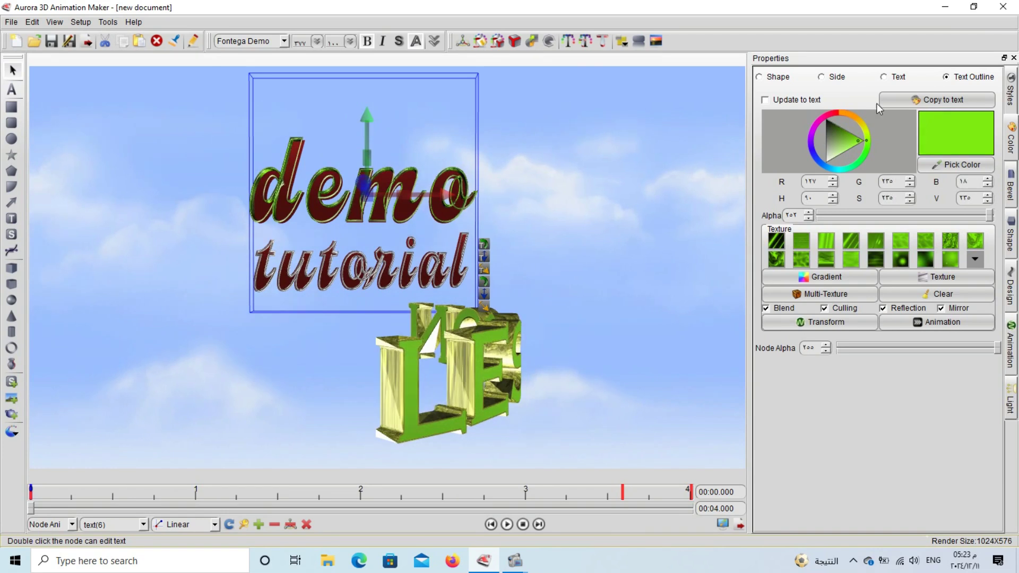
pyautogui.click(896, 78)
pyautogui.click(867, 140)
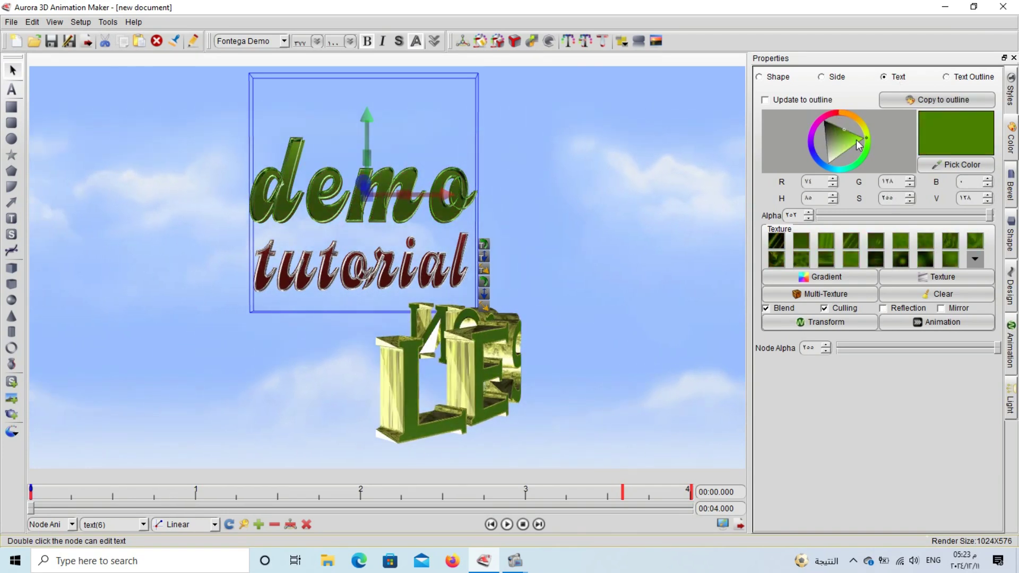
pyautogui.click(856, 140)
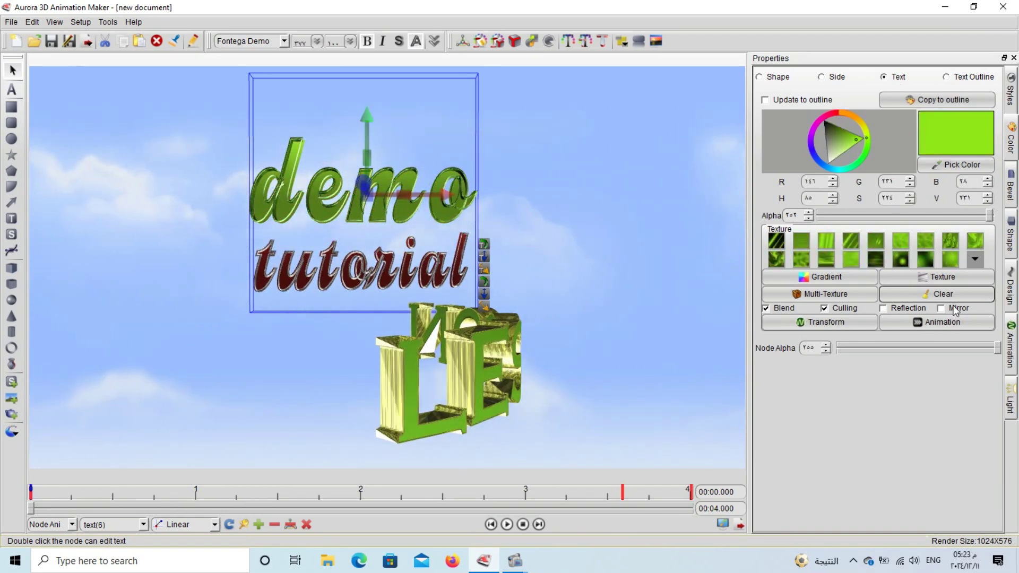
# Try the Banner and Wave distortions on the demo text and apply Wave along the X axis with Direction1
pyautogui.click(1011, 235)
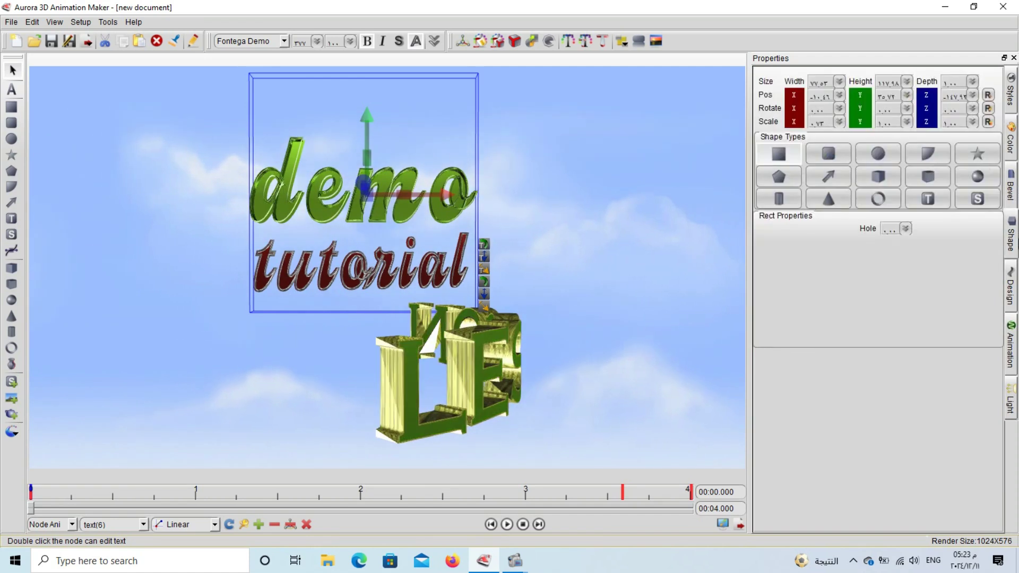
pyautogui.click(1013, 275)
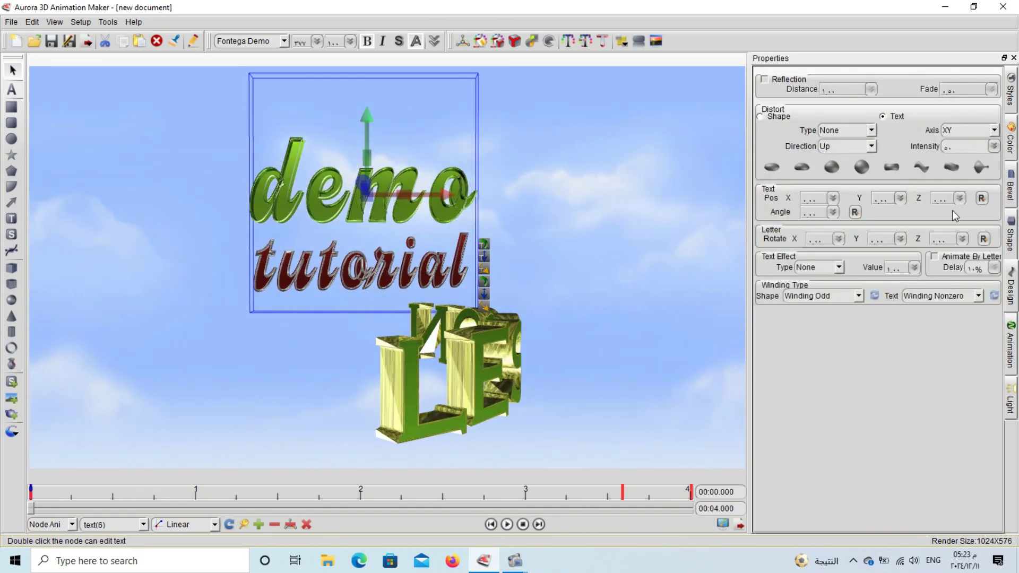
pyautogui.click(951, 168)
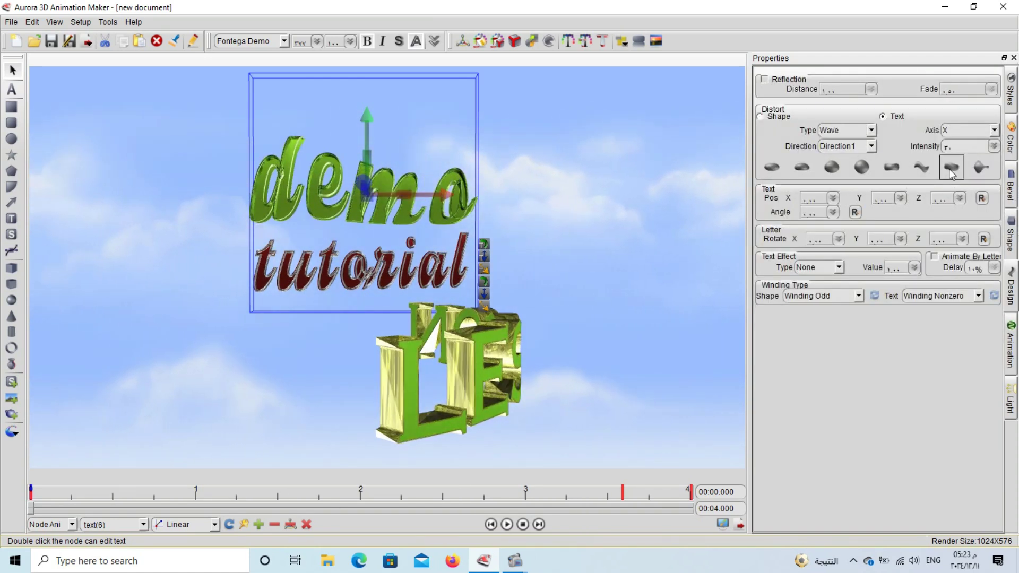
pyautogui.click(926, 174)
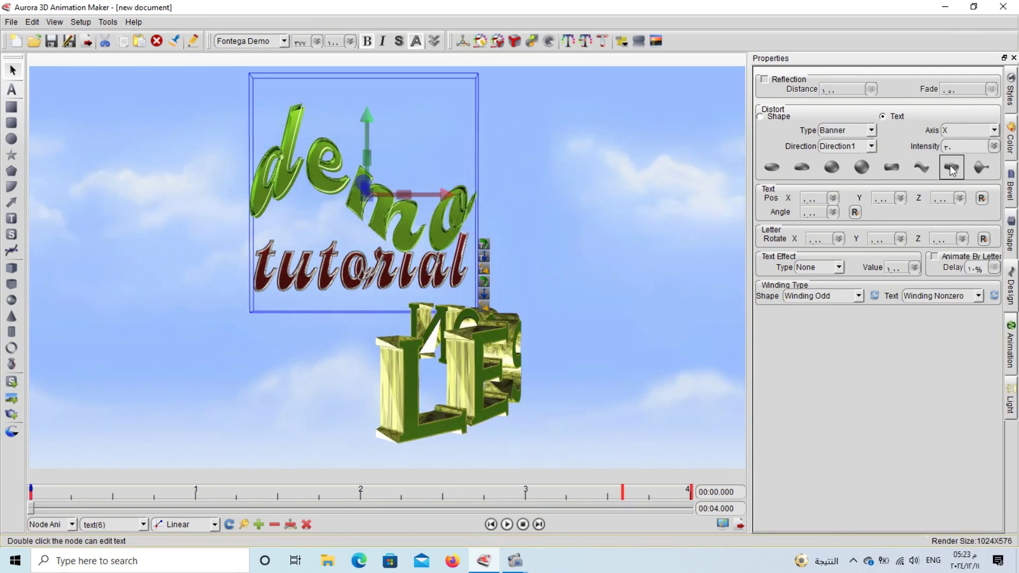
pyautogui.click(951, 169)
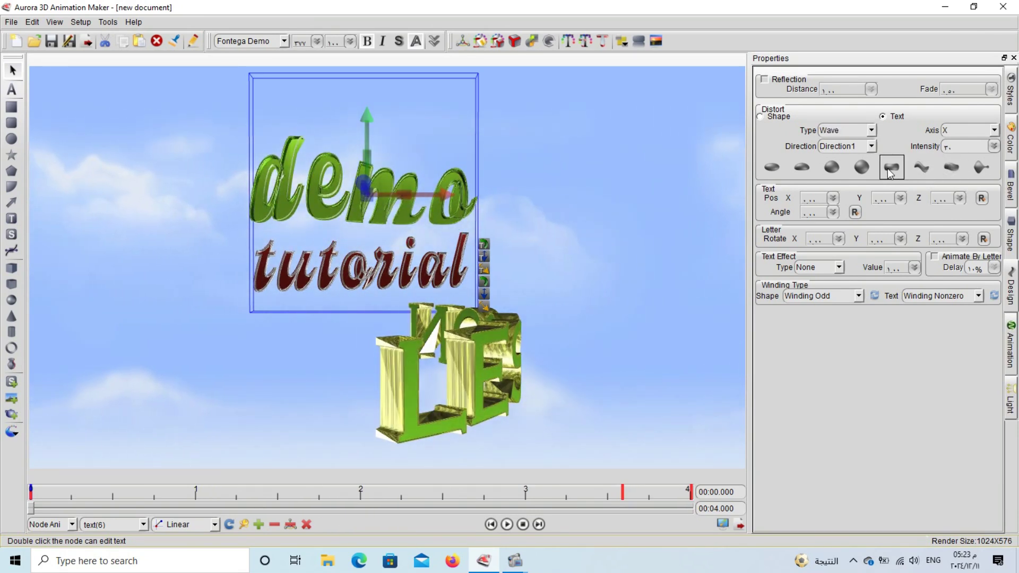
# Apply the Heave distortion along XY with Direction1 to the demo text and shrink it above tutorial at the first frame
pyautogui.click(861, 172)
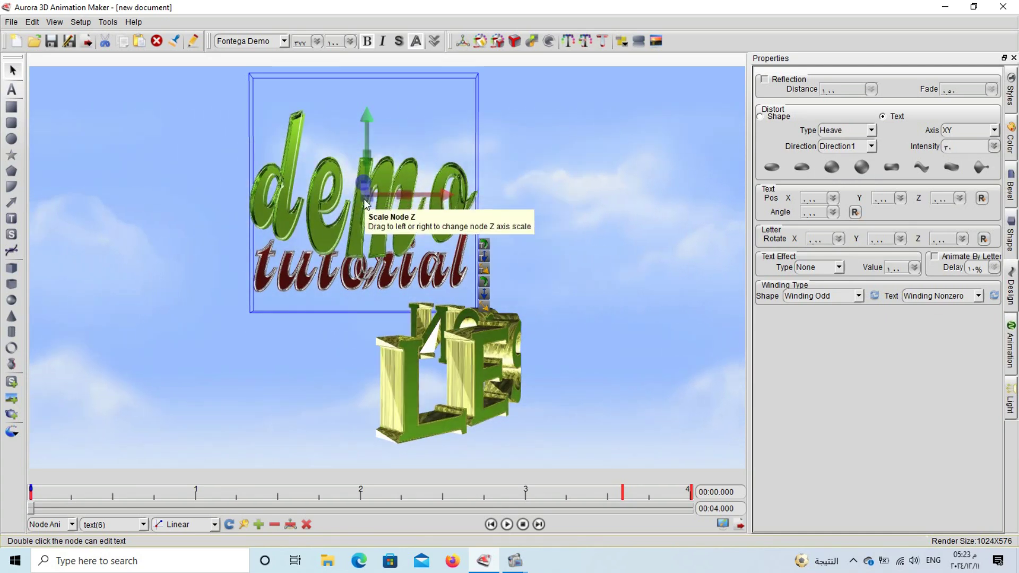
pyautogui.moveTo(310, 197)
pyautogui.mouseDown()
pyautogui.moveTo(283, 216)
pyautogui.moveTo(328, 198)
pyautogui.mouseUp()
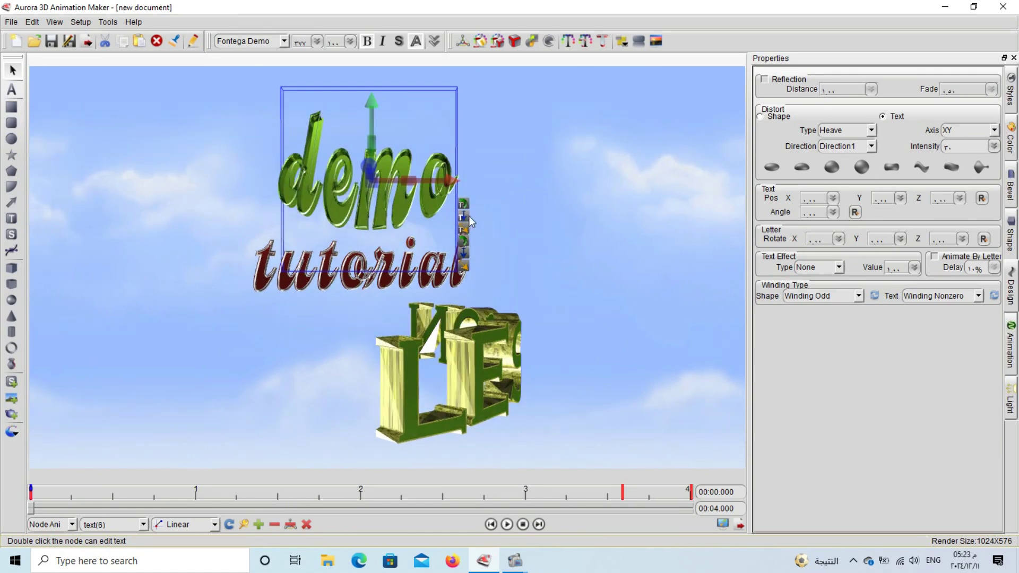
pyautogui.moveTo(368, 168); pyautogui.dragTo(380, 123)
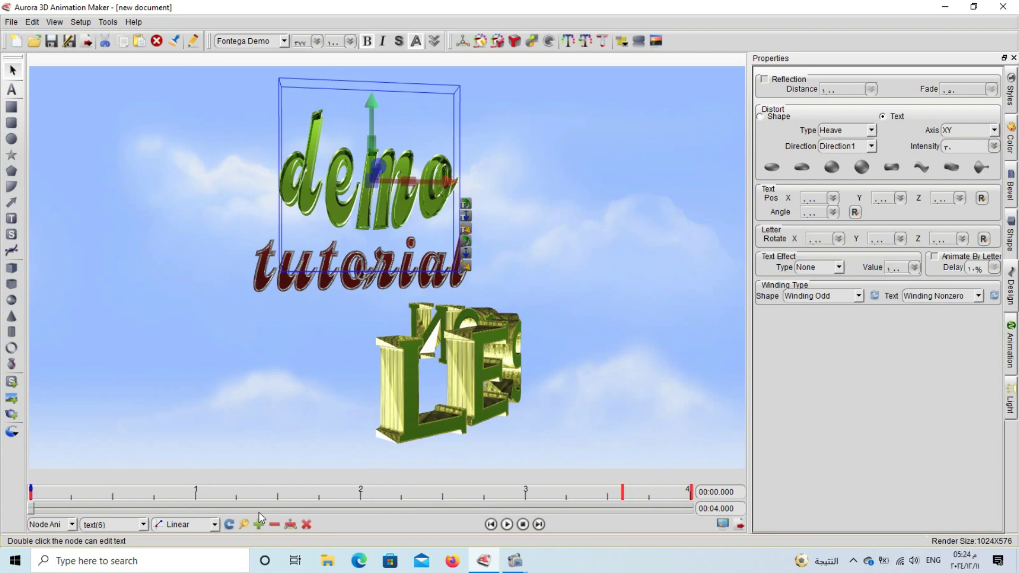
# Pause the animation at 00:02.409, delete both red bars and play it through to the end
pyautogui.click(514, 526)
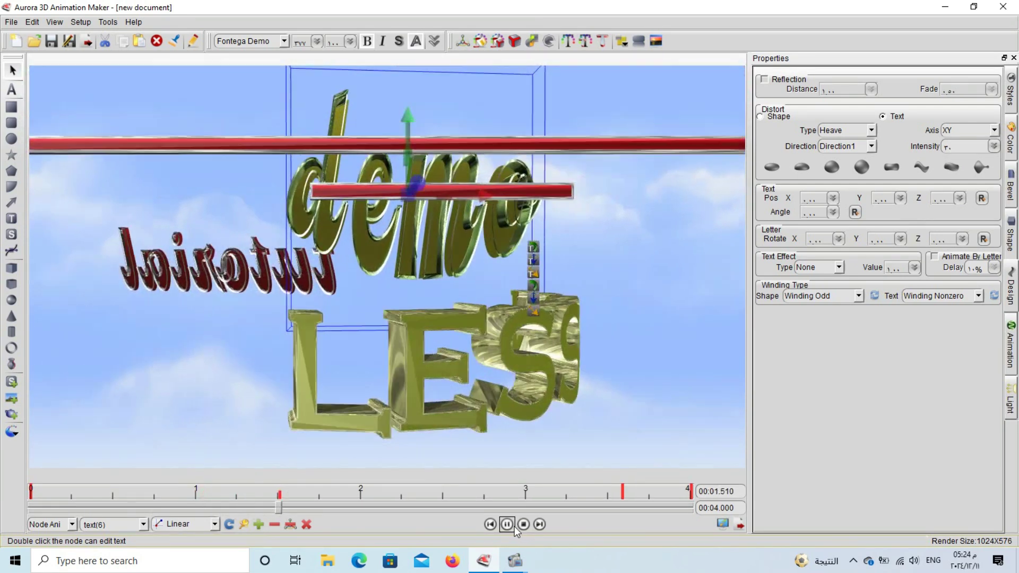
pyautogui.click(514, 527)
pyautogui.click(207, 162)
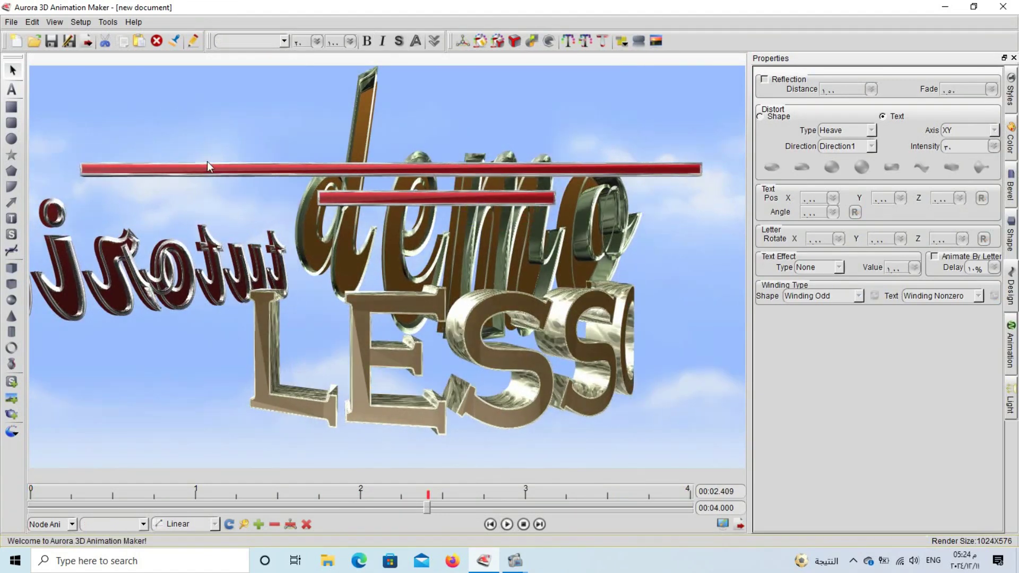
pyautogui.click(207, 168)
pyautogui.press('Delete')
pyautogui.click(337, 196)
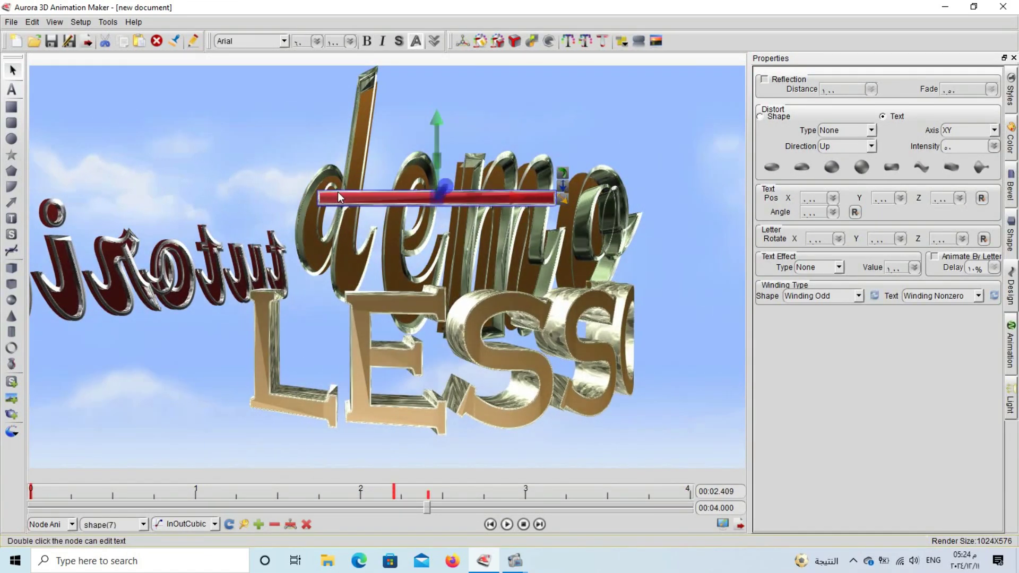
pyautogui.press('Delete')
pyautogui.click(507, 526)
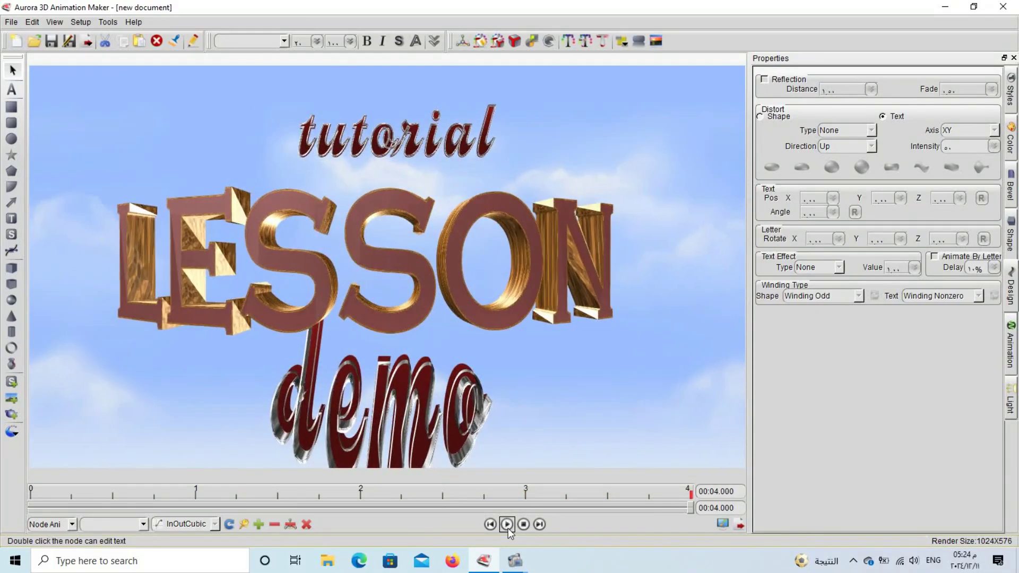
# Try to shrink the demo text and place it beneath LESSON at 00:04.000
pyautogui.click(402, 402)
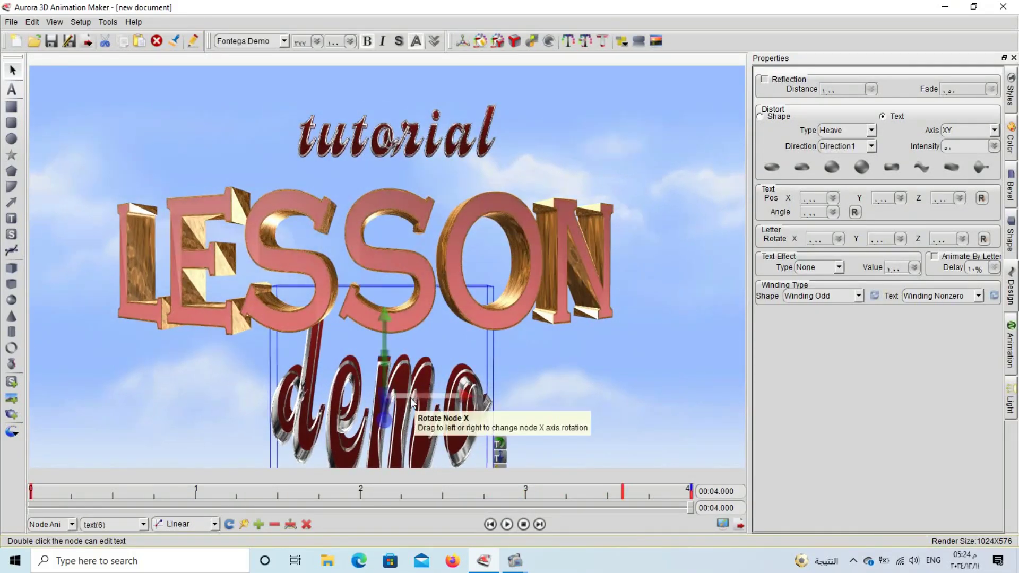
pyautogui.moveTo(383, 398); pyautogui.dragTo(289, 386)
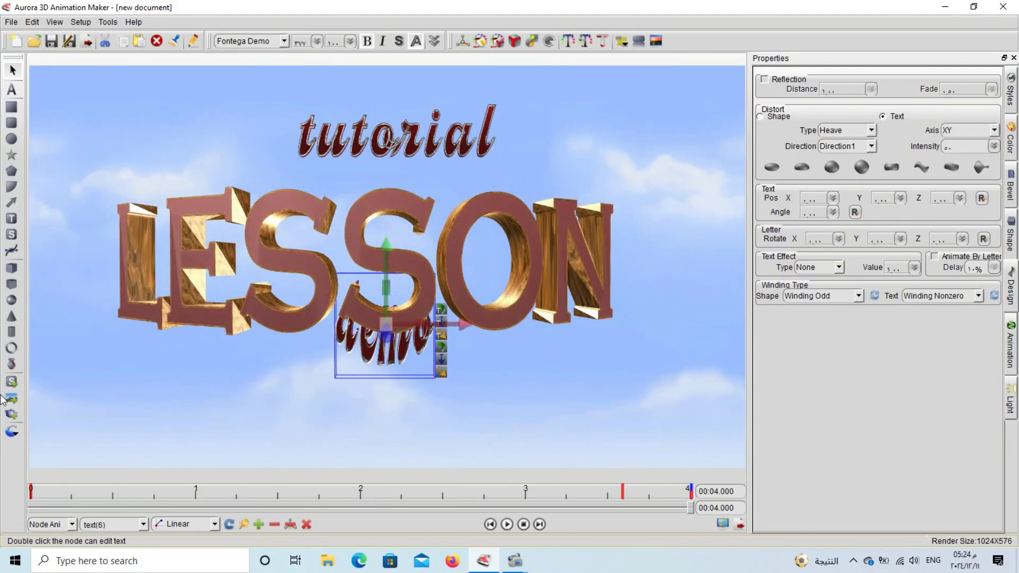
pyautogui.moveTo(365, 363); pyautogui.dragTo(419, 380)
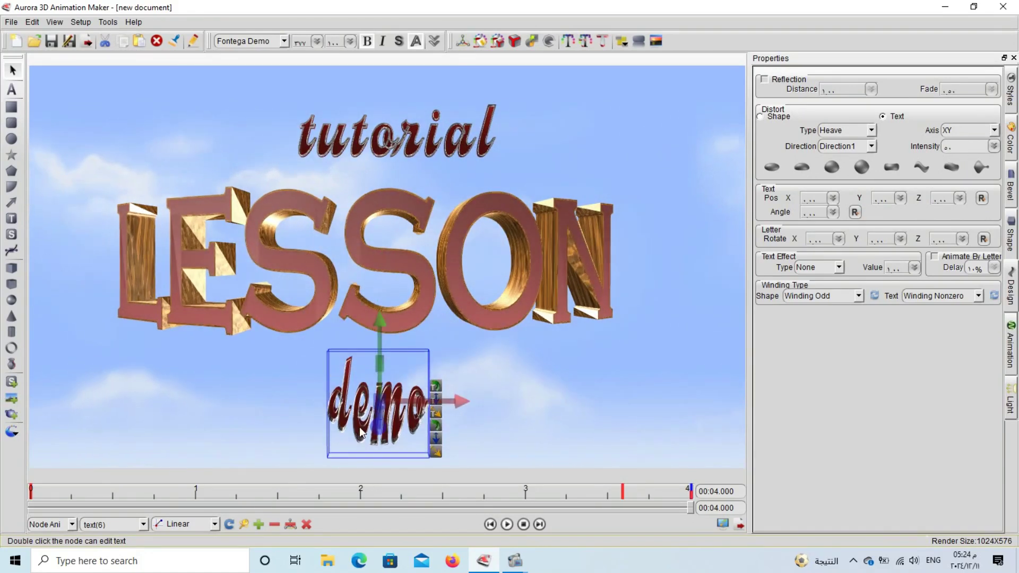
# Delete the LESSON text and play the animation with only the tutorial and demo texts
pyautogui.click(415, 280)
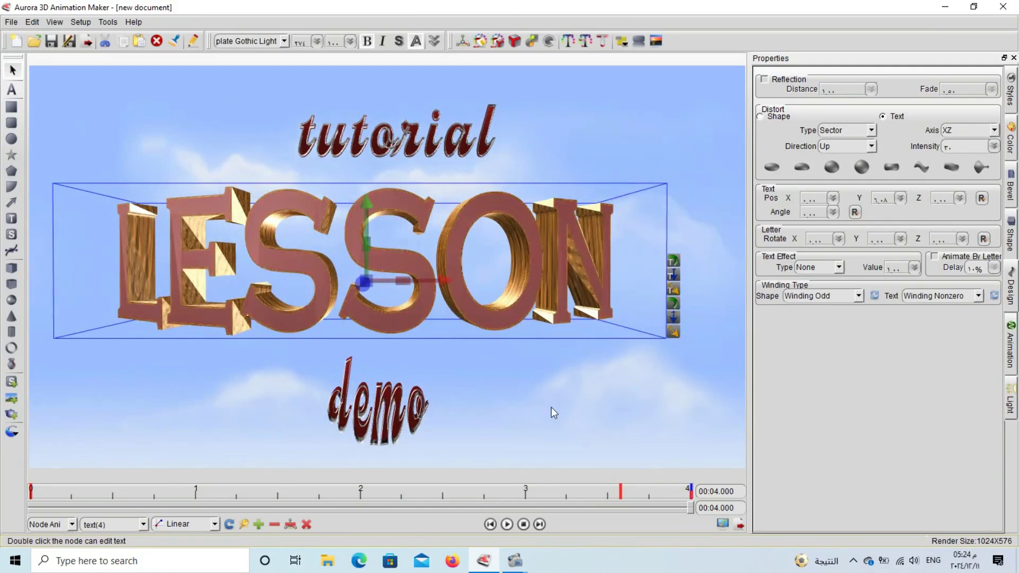
pyautogui.click(621, 487)
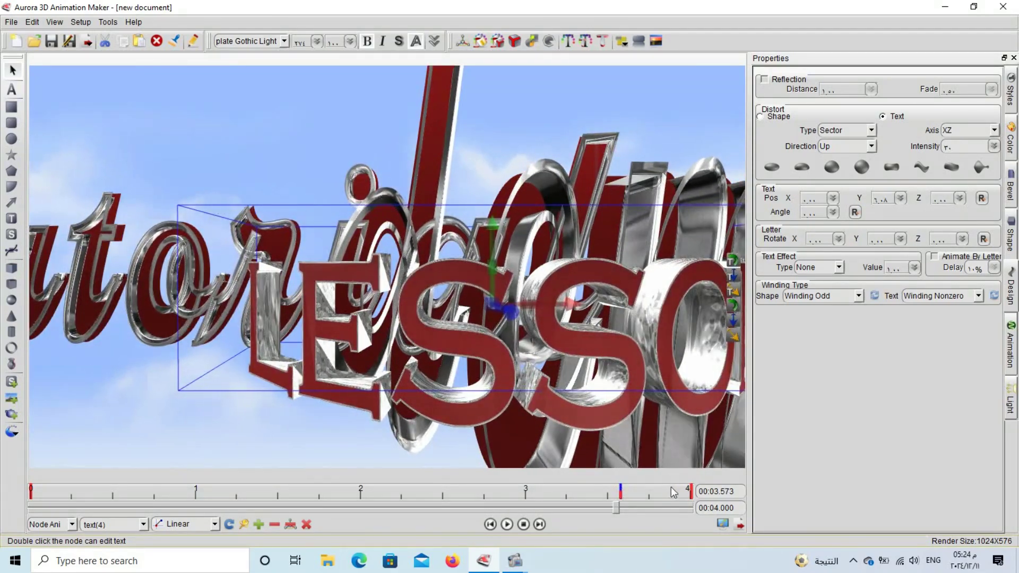
pyautogui.click(689, 488)
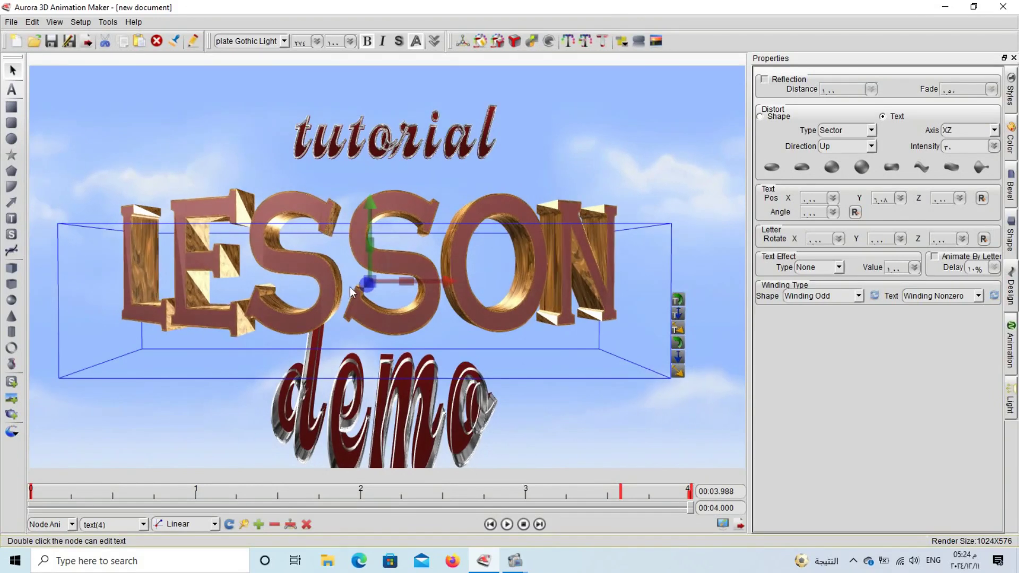
pyautogui.press('Delete')
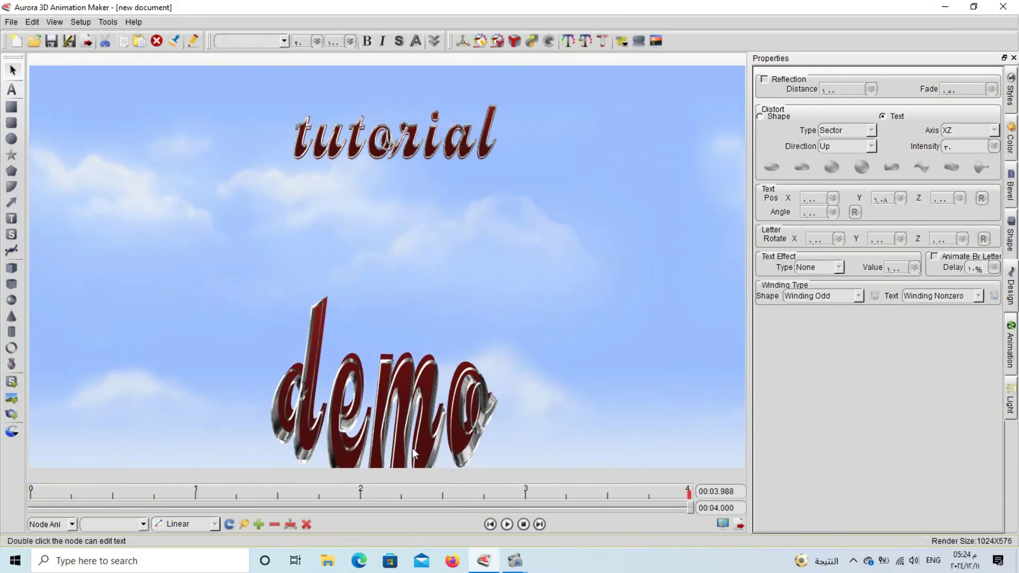
pyautogui.click(400, 406)
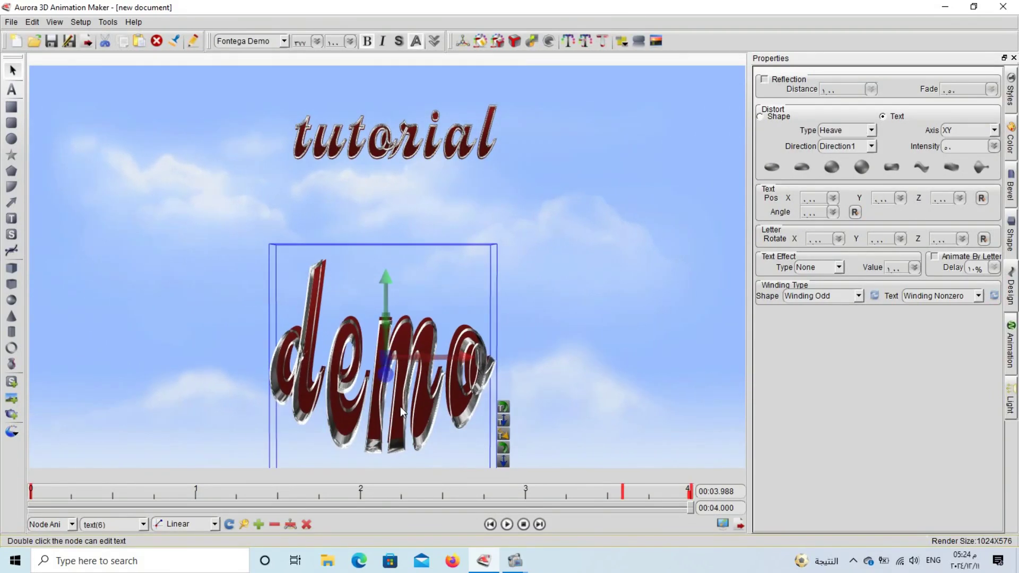
pyautogui.click(508, 524)
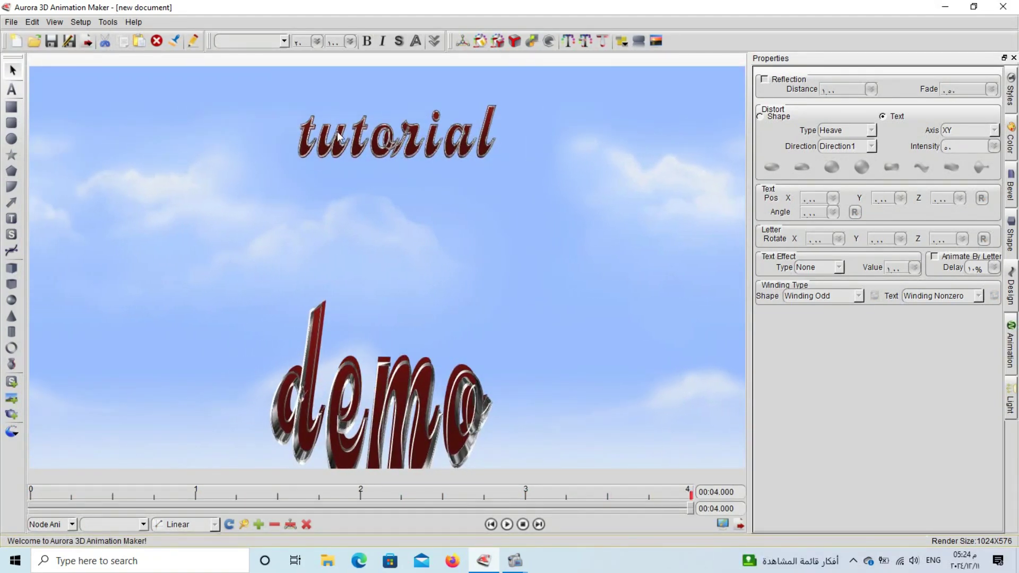
# Give the tutorial text the Rotate animation style with Animate By Letter and play it
pyautogui.click(1011, 343)
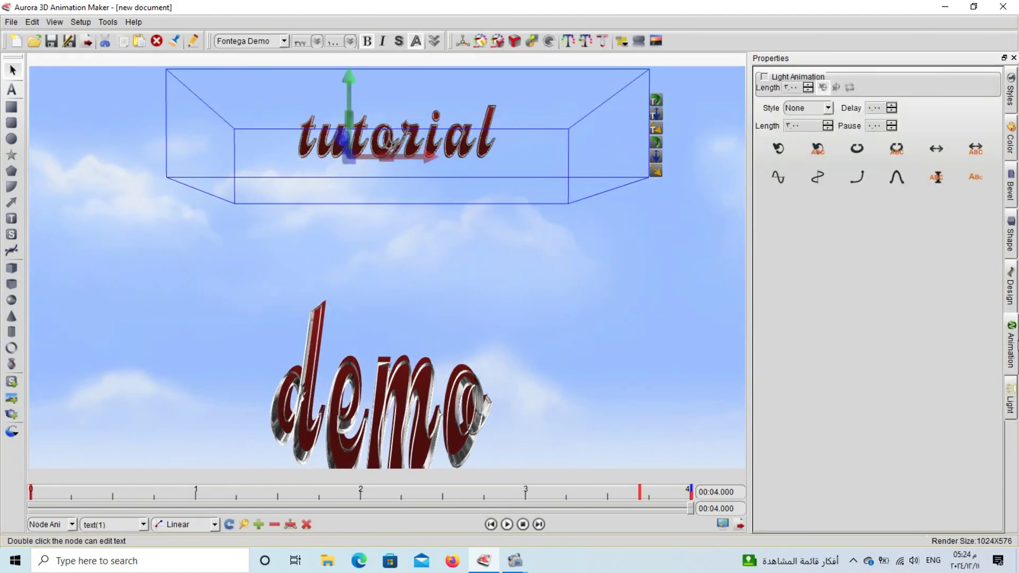
pyautogui.click(778, 149)
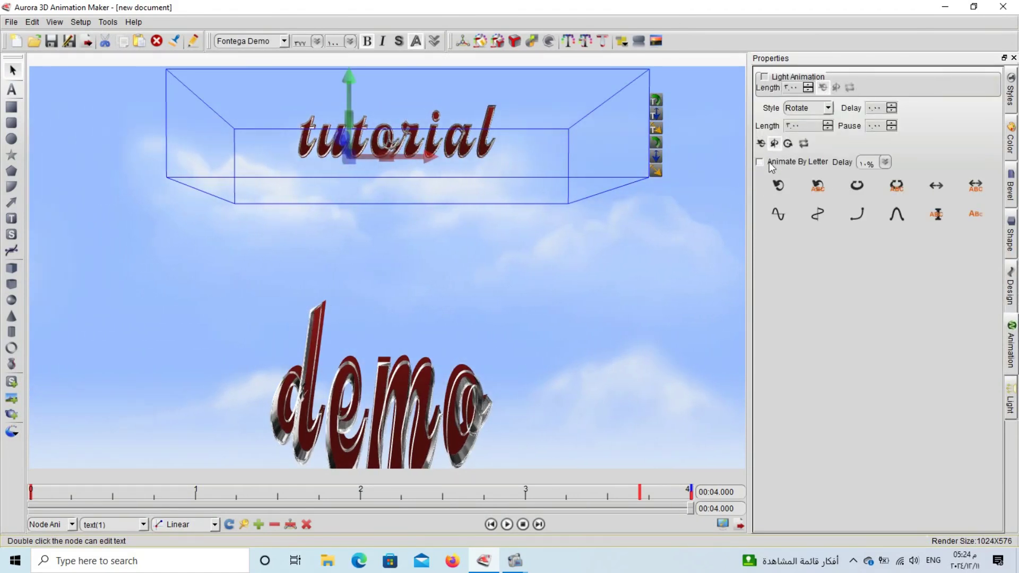
pyautogui.click(510, 524)
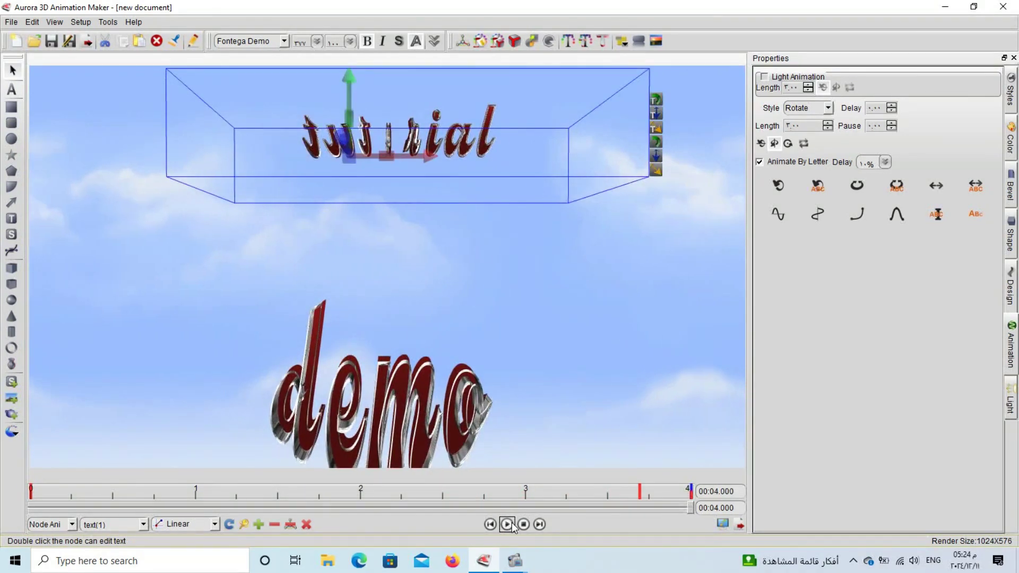
# Apply the Rotate animation with Animate By Letter to the demo text, play it and return to the first frame
pyautogui.click(419, 438)
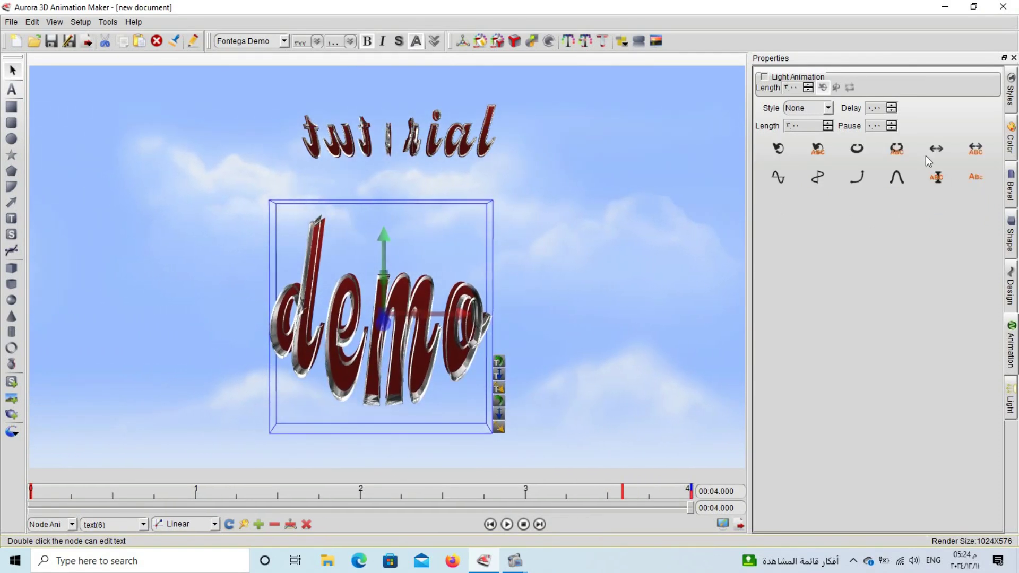
pyautogui.click(777, 149)
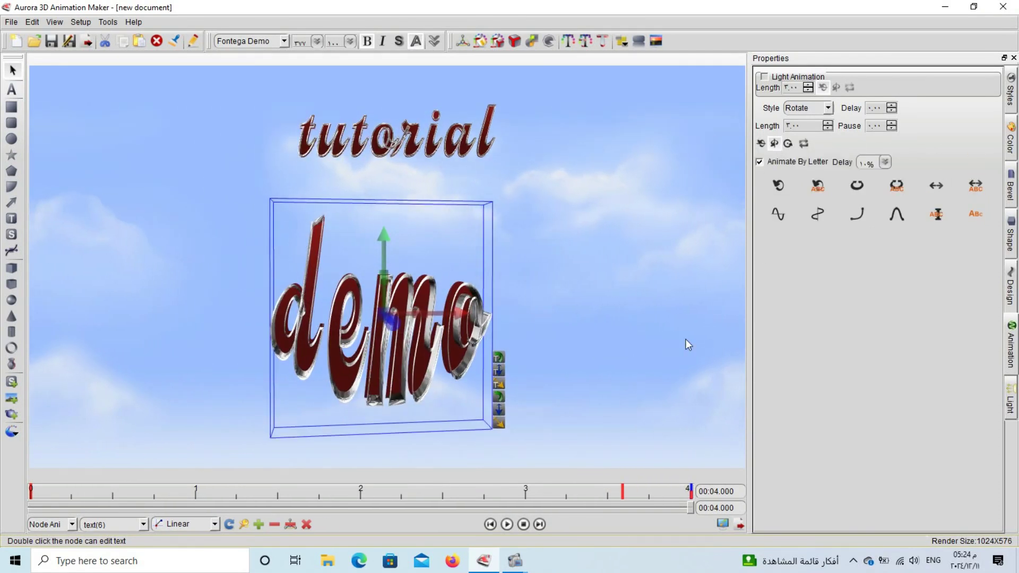
pyautogui.click(511, 528)
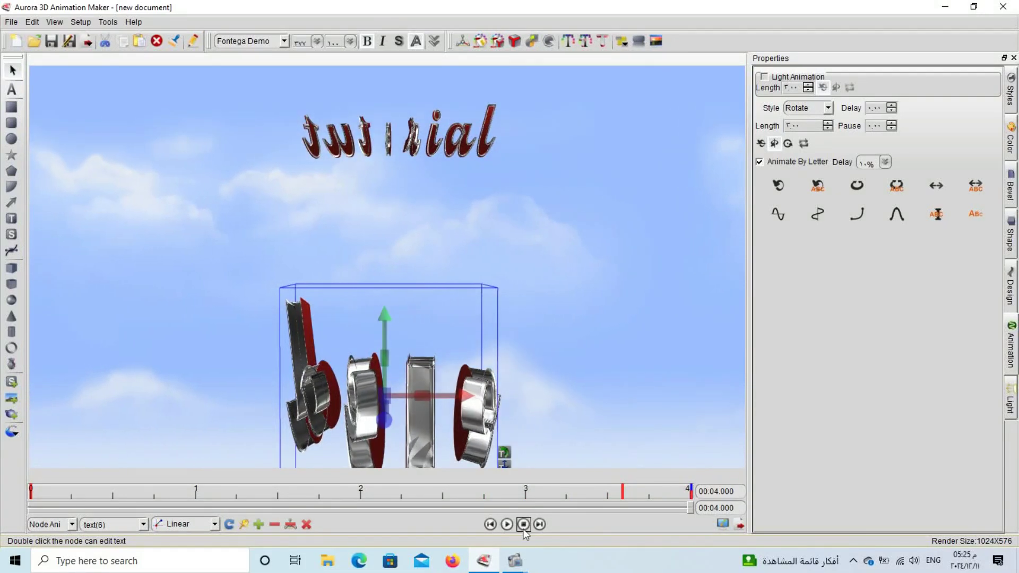
pyautogui.click(523, 529)
# Set the demo text effect to Typewriter with Animate By Letter and adjust the effect value from the first frame
pyautogui.click(424, 318)
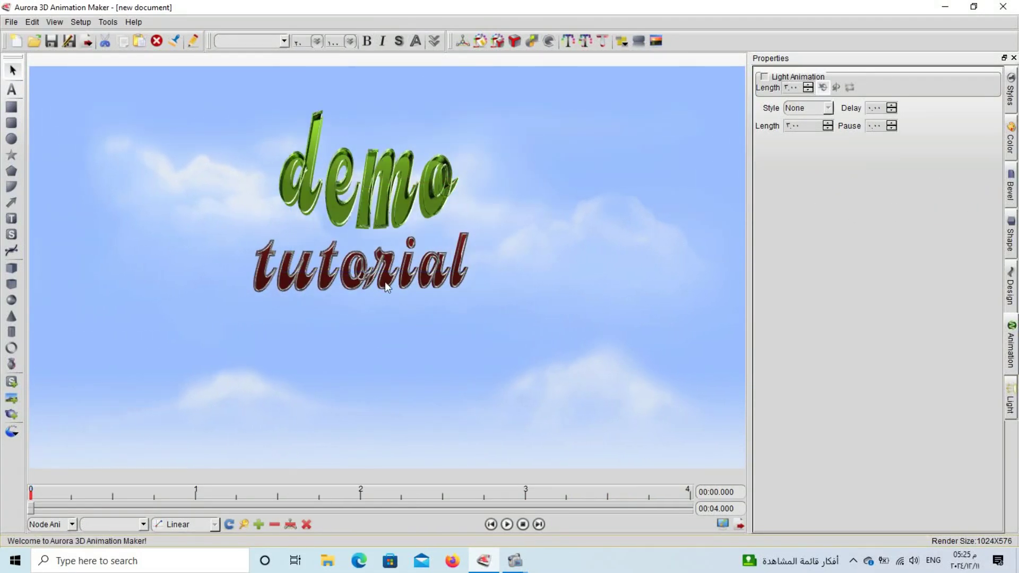
pyautogui.click(381, 208)
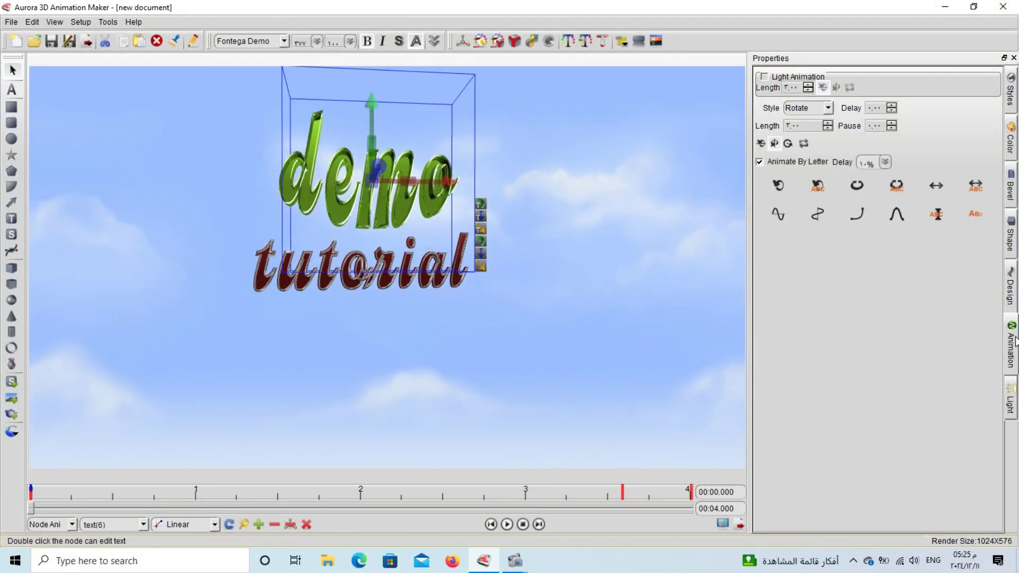
pyautogui.click(1013, 295)
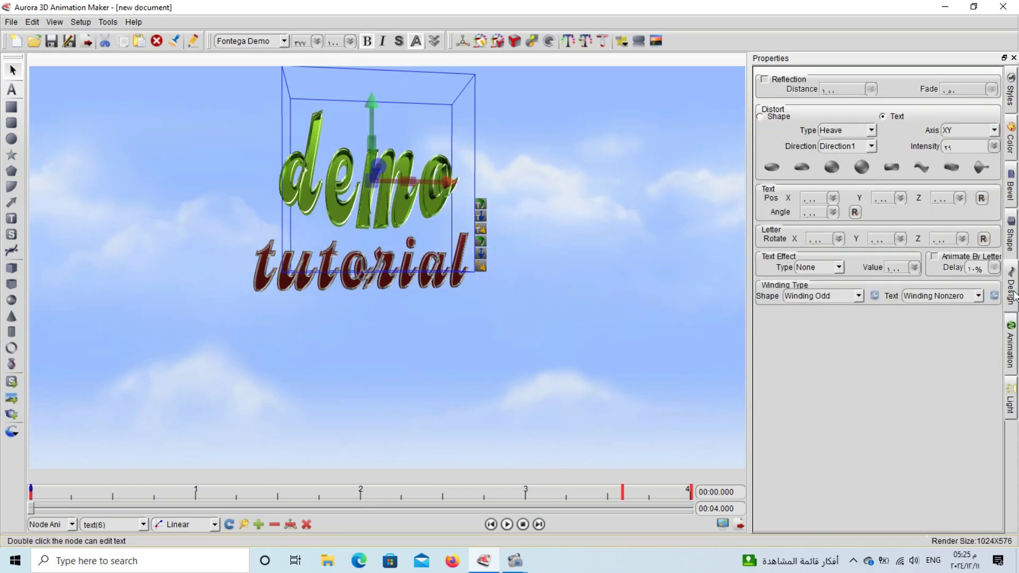
pyautogui.click(838, 267)
pyautogui.click(828, 284)
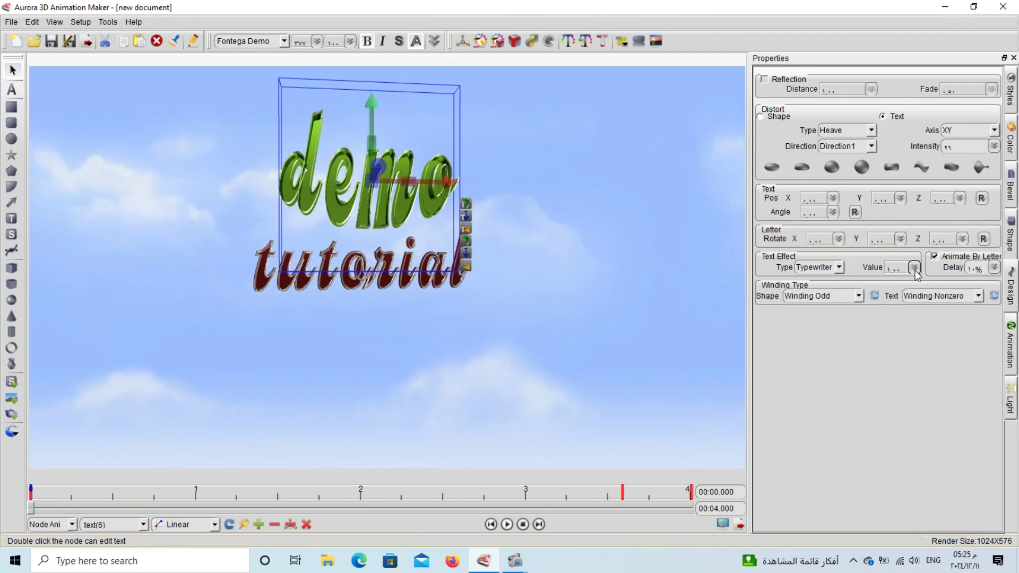
pyautogui.moveTo(913, 279); pyautogui.dragTo(915, 316)
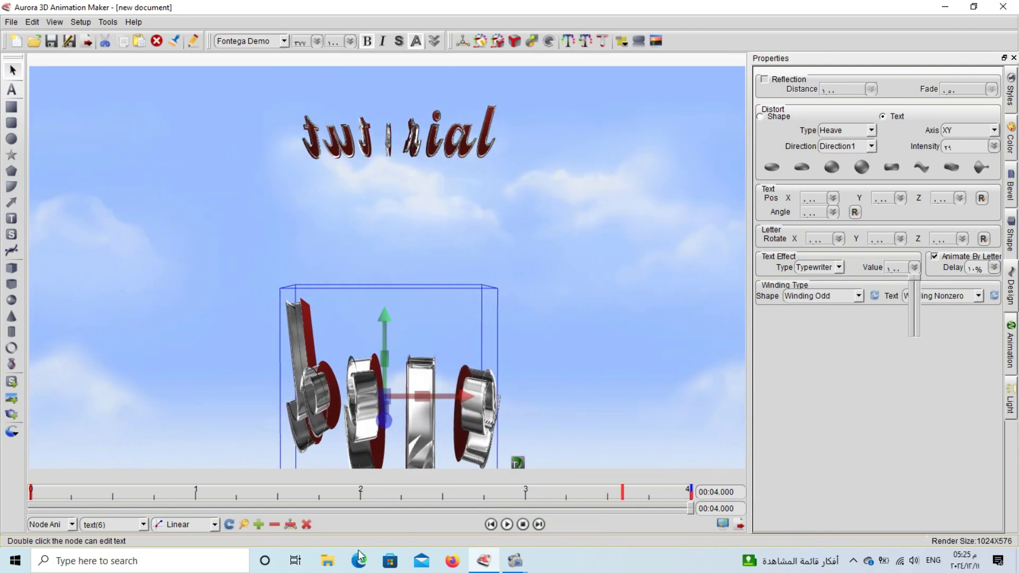
# Add a keyframe for the demo text at 00:04.000 and replay the animation from the start
pyautogui.click(259, 525)
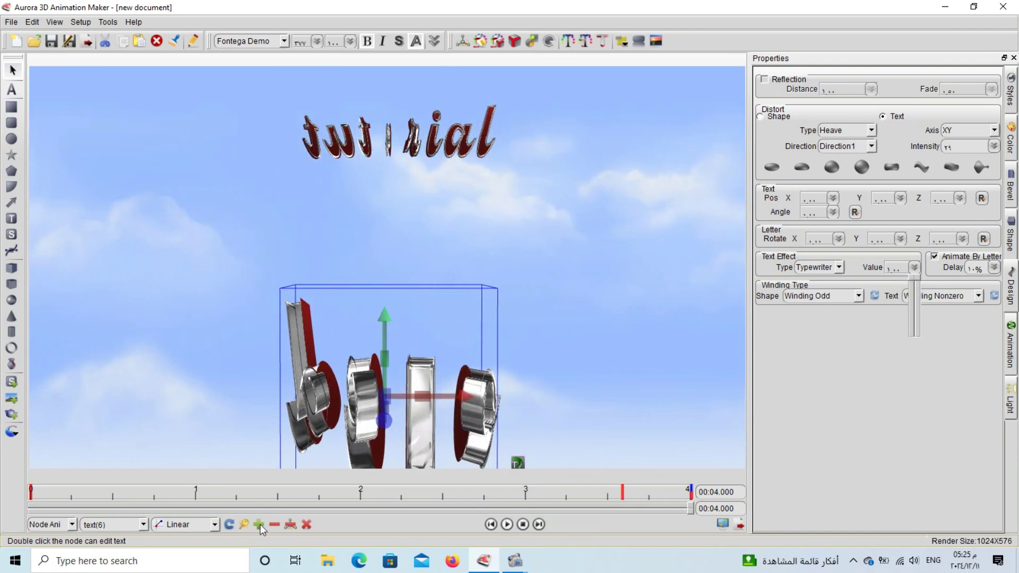
pyautogui.click(523, 524)
pyautogui.click(507, 525)
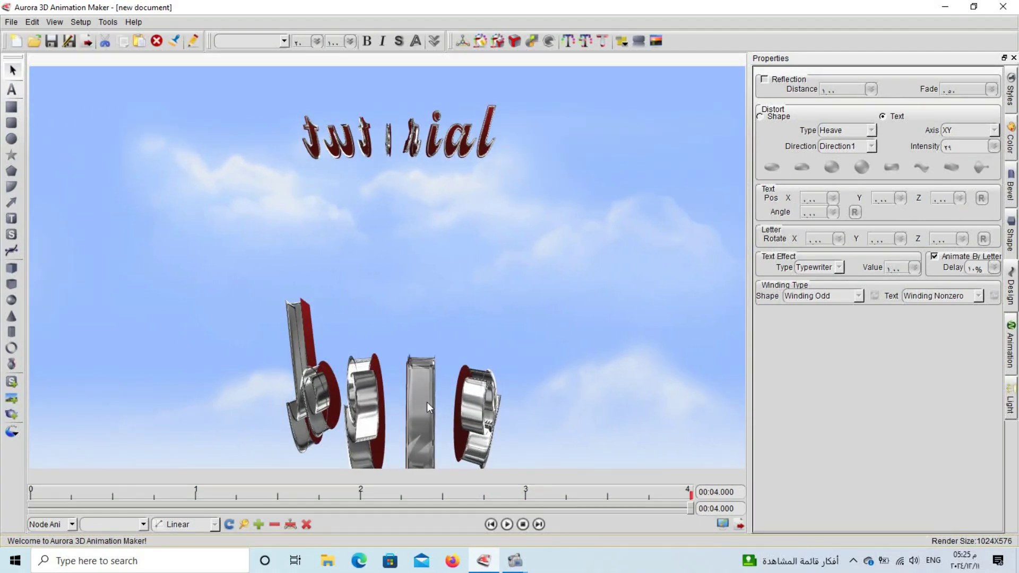
# Set the demo text effect to Pulse with a value of about 0.19 at the first frame, add a keyframe and play it
pyautogui.click(421, 376)
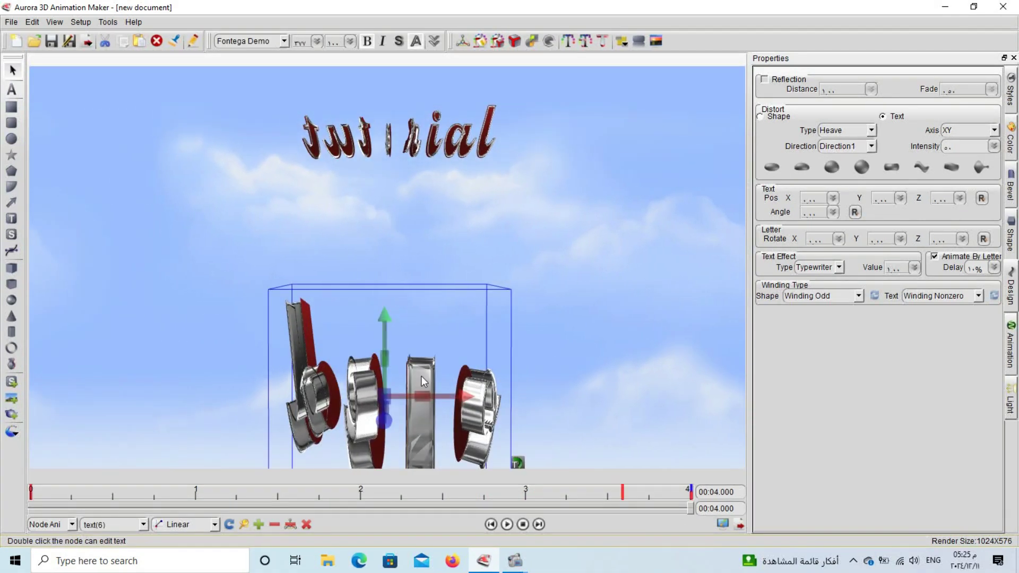
pyautogui.click(523, 526)
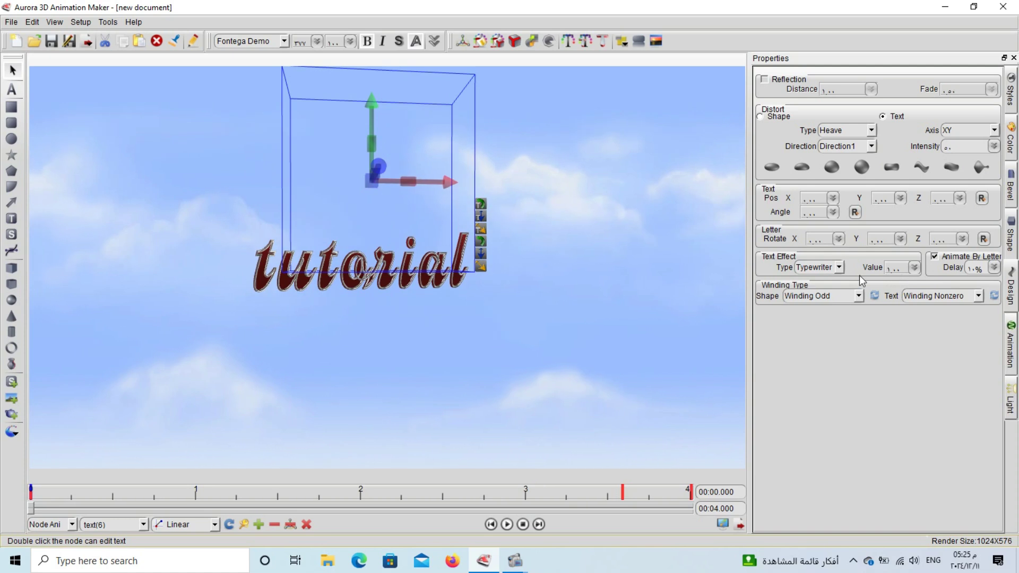
pyautogui.click(838, 267)
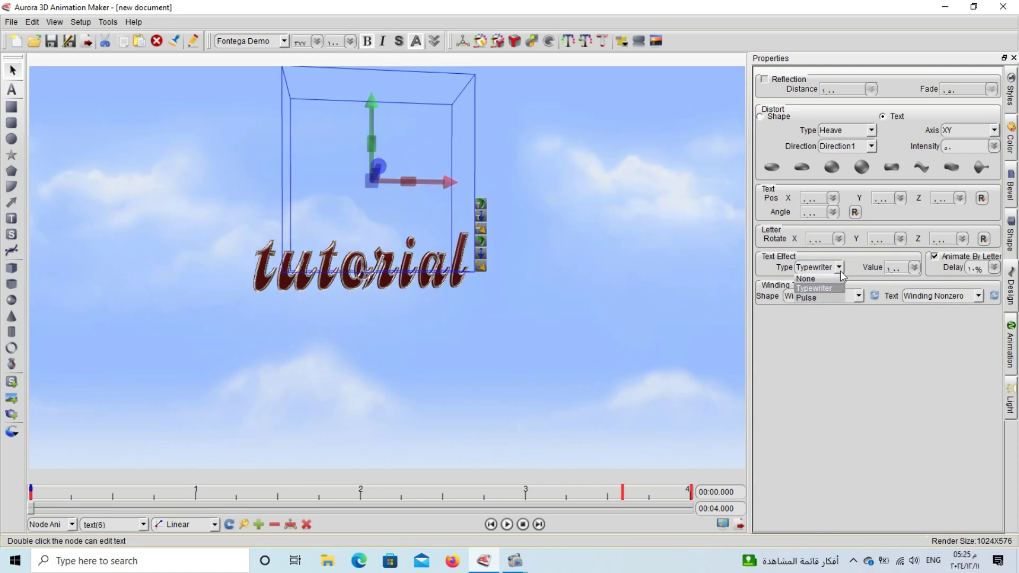
pyautogui.click(814, 297)
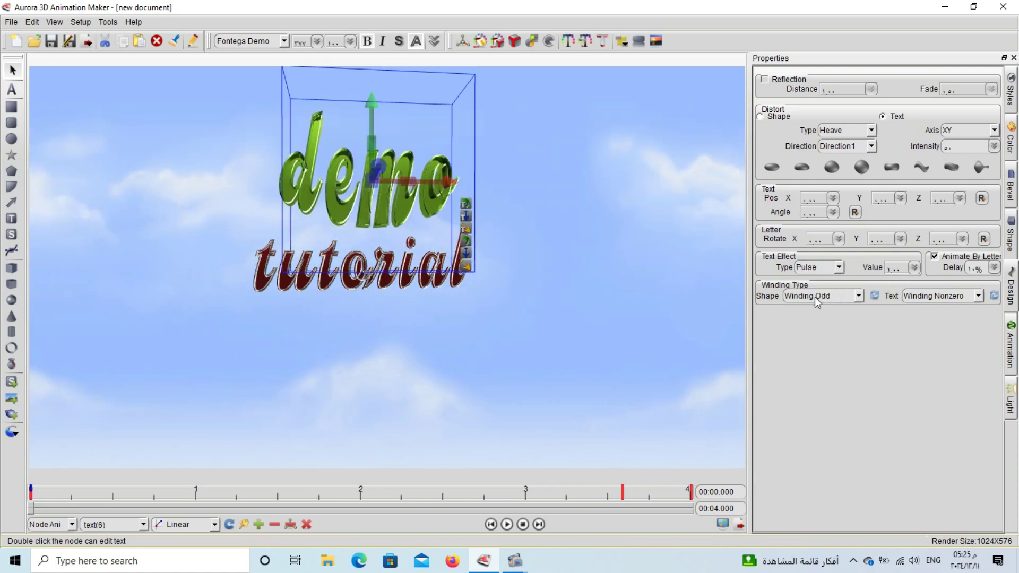
pyautogui.click(914, 268)
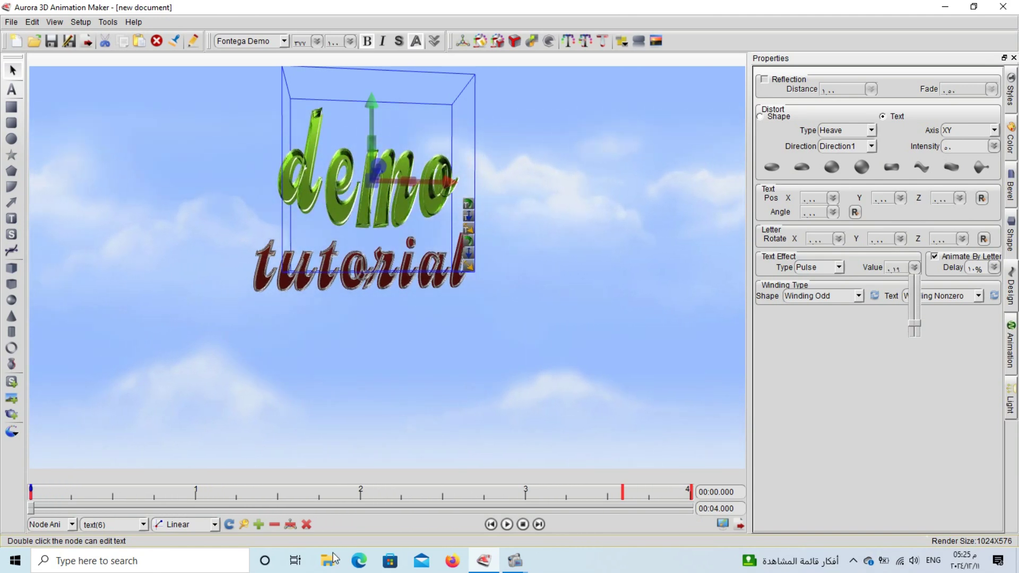
pyautogui.click(260, 529)
pyautogui.click(505, 508)
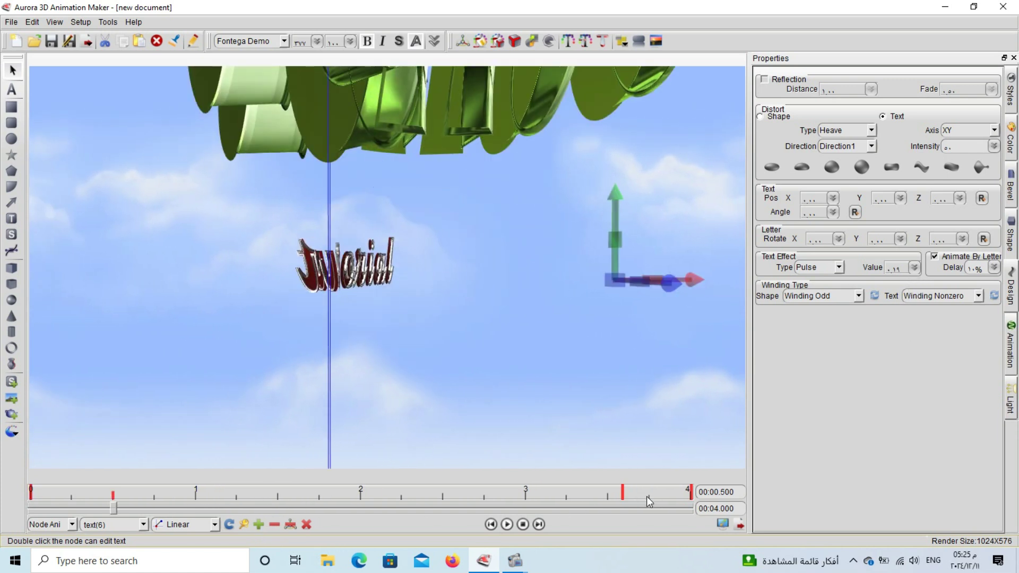
# Set the demo text's Pulse value to about 0.68 at 00:04.000, add a keyframe and play the animation
pyautogui.moveTo(658, 501); pyautogui.dragTo(692, 497)
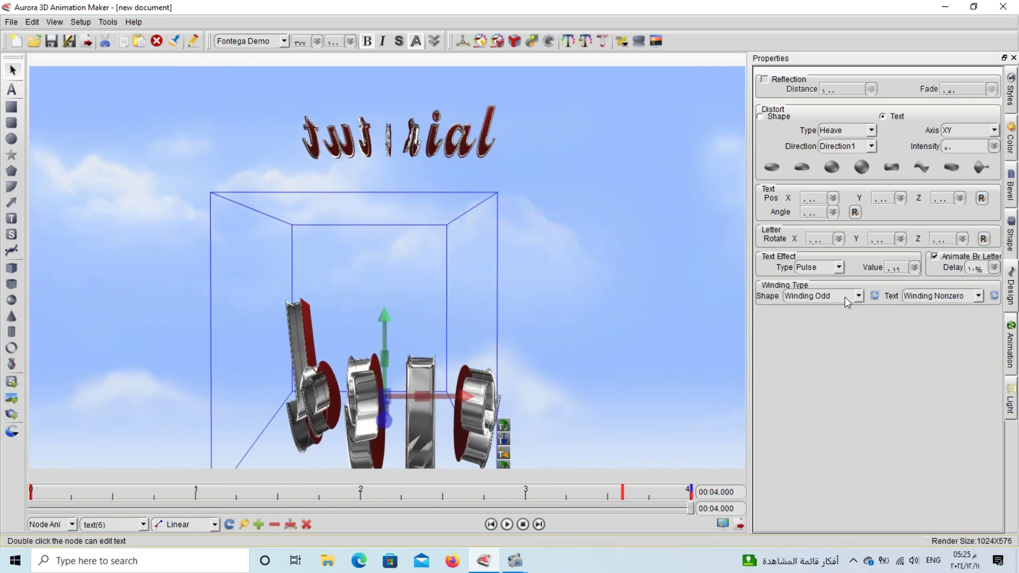
pyautogui.click(914, 268)
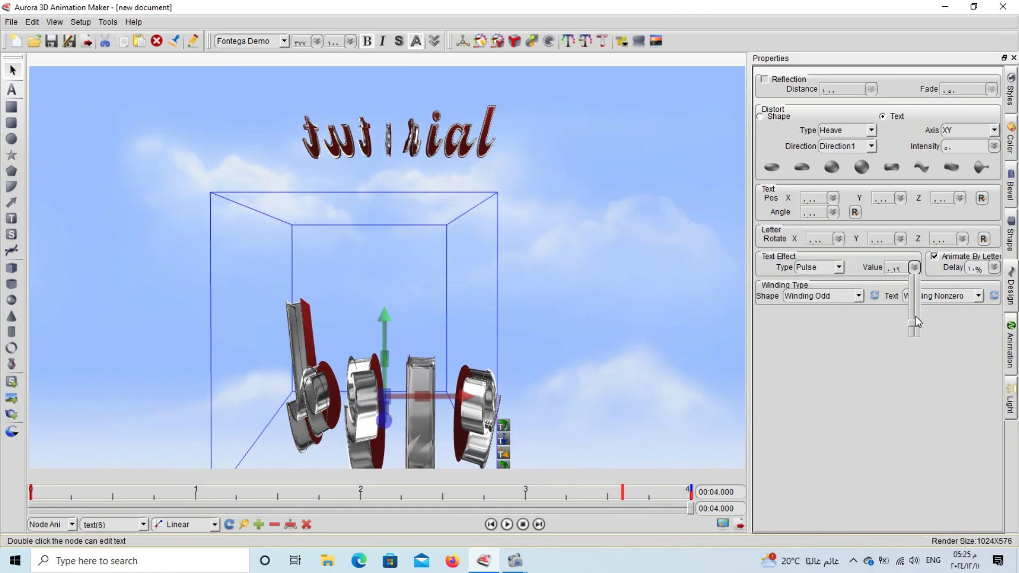
pyautogui.moveTo(915, 317); pyautogui.dragTo(917, 295)
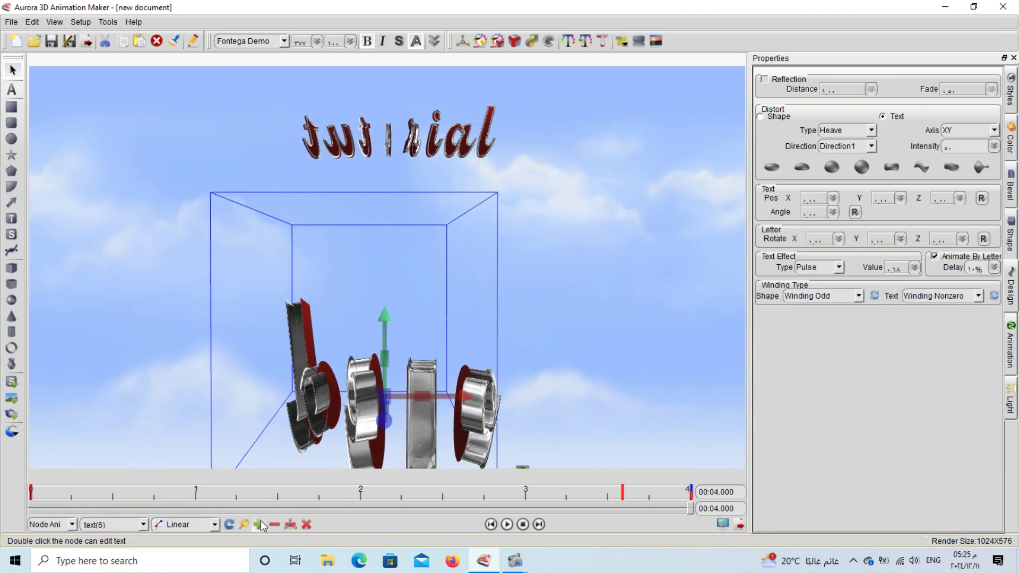
pyautogui.click(506, 525)
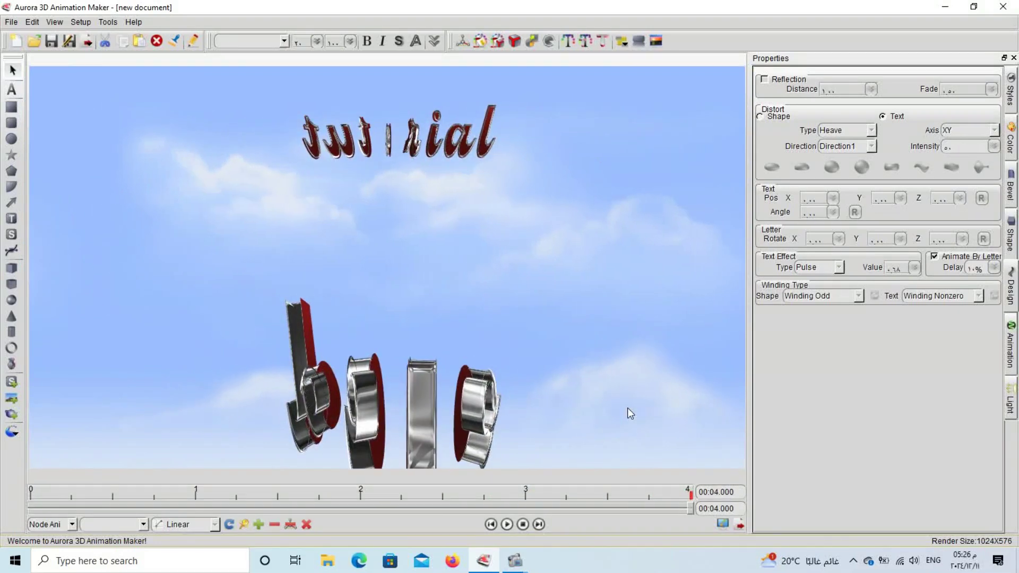
# Give the tutorial text a Pulse effect with Animate By Letter and a value of about 0.48, and keyframe it at 00:04.000
pyautogui.click(460, 140)
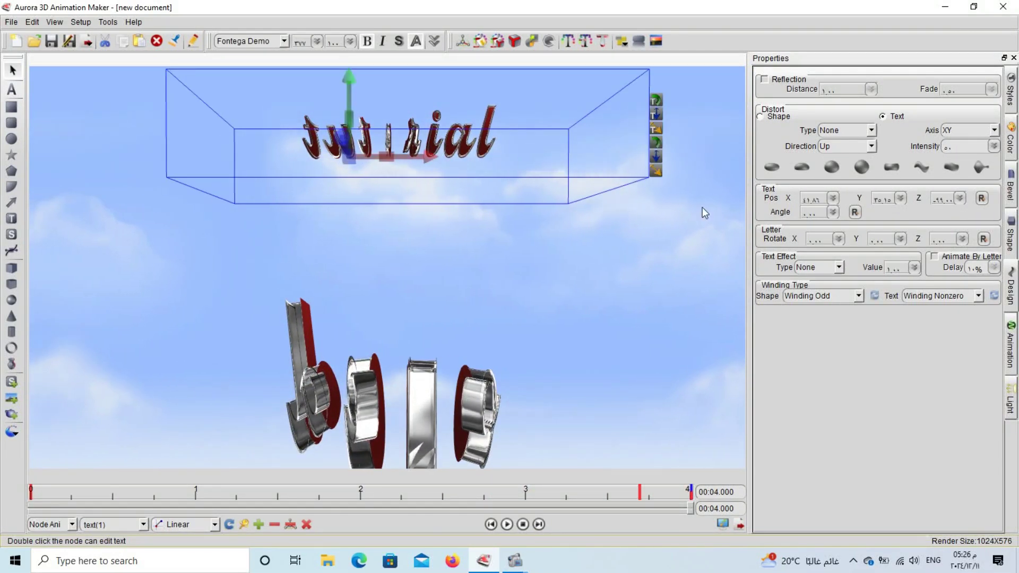
pyautogui.click(934, 256)
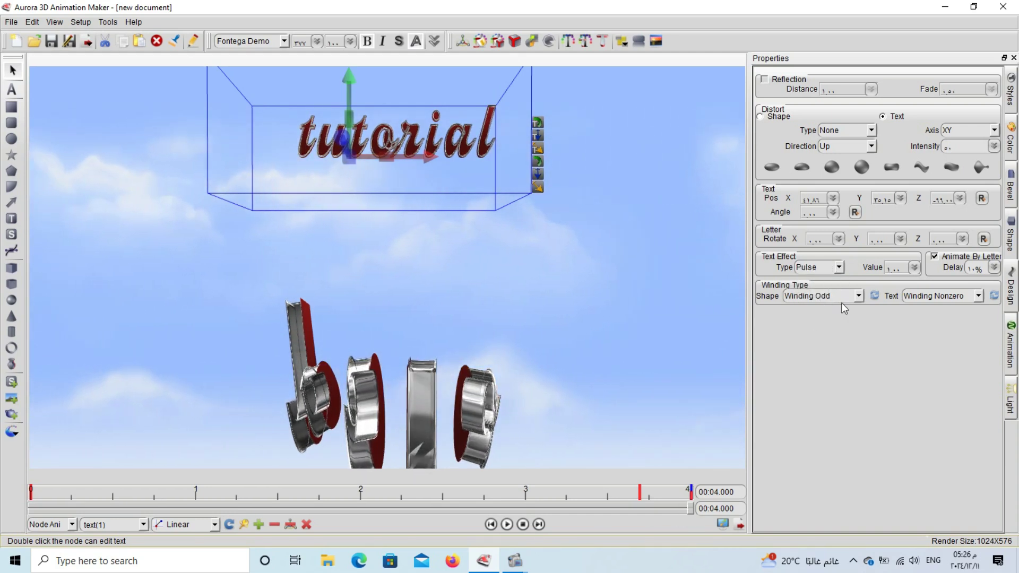
pyautogui.click(914, 267)
pyautogui.click(914, 325)
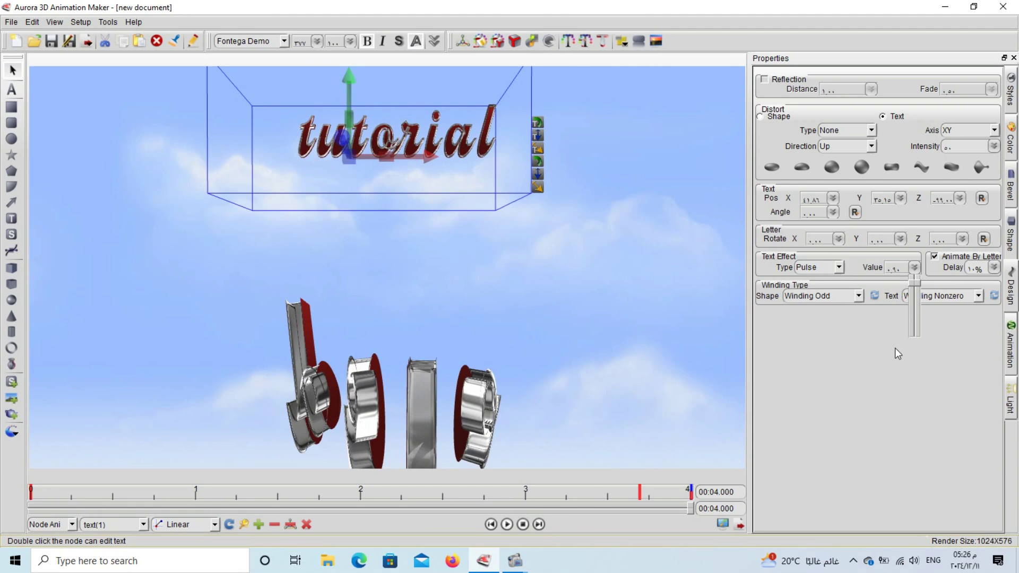
pyautogui.moveTo(913, 287); pyautogui.dragTo(913, 306)
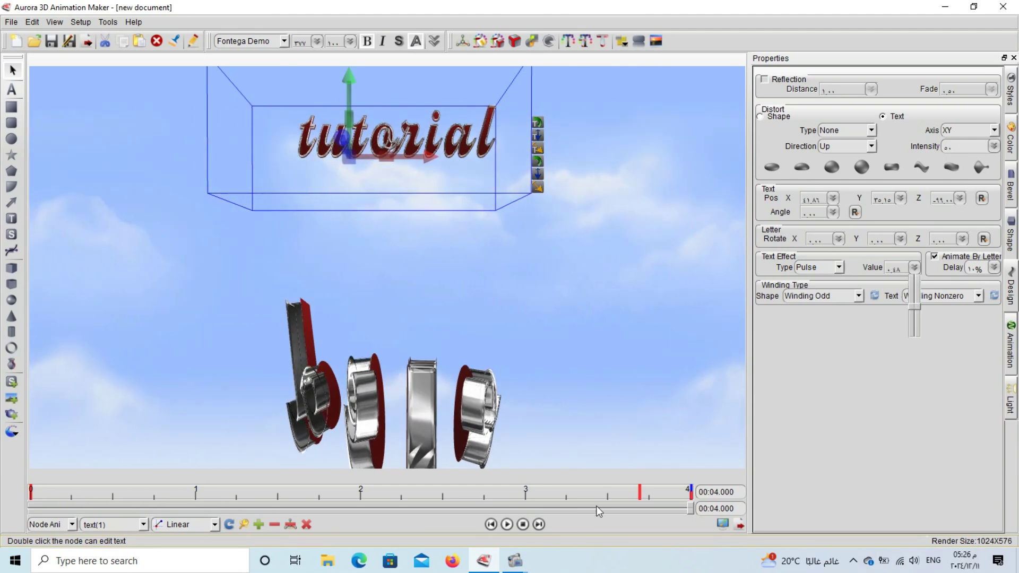
pyautogui.click(257, 528)
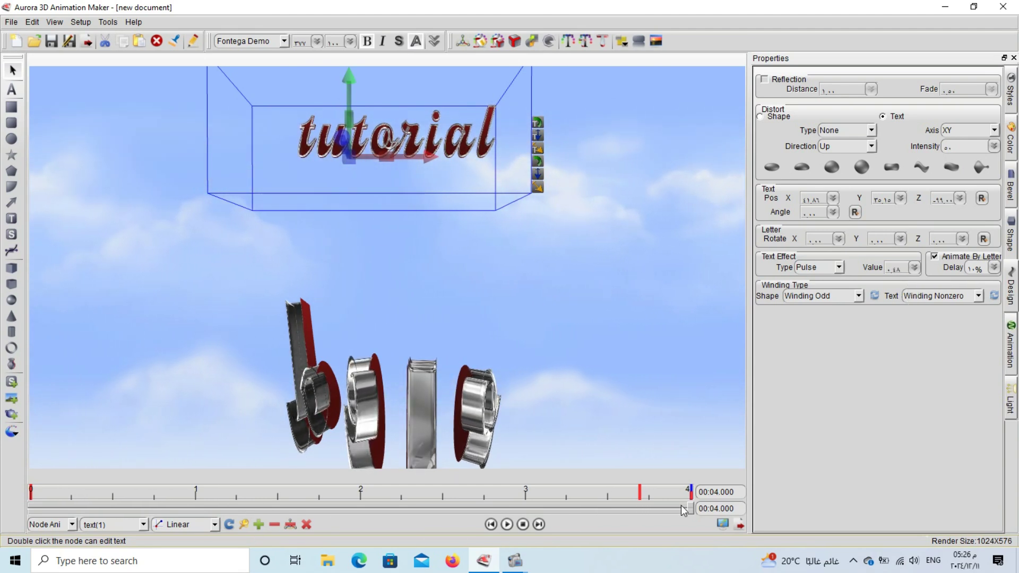
# Set the tutorial text's Pulse value to about 0.21 at the first frame and play the animation
pyautogui.click(523, 525)
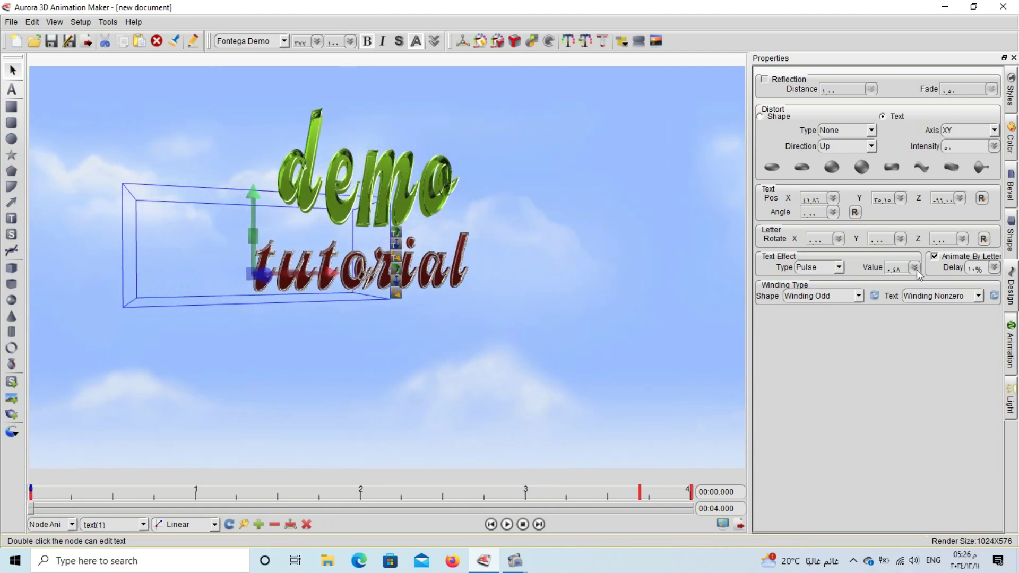
pyautogui.moveTo(915, 269); pyautogui.dragTo(882, 322)
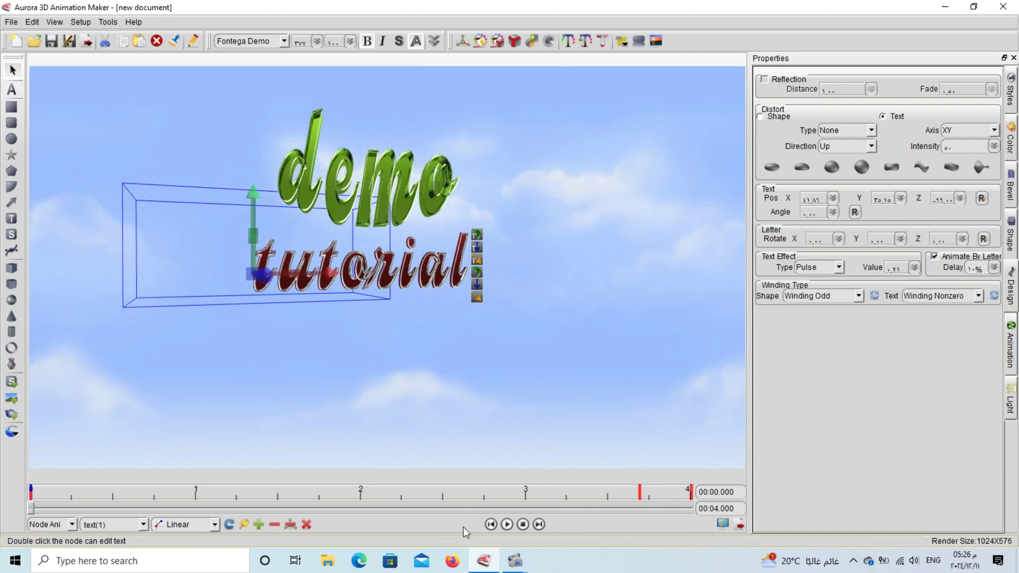
pyautogui.click(507, 524)
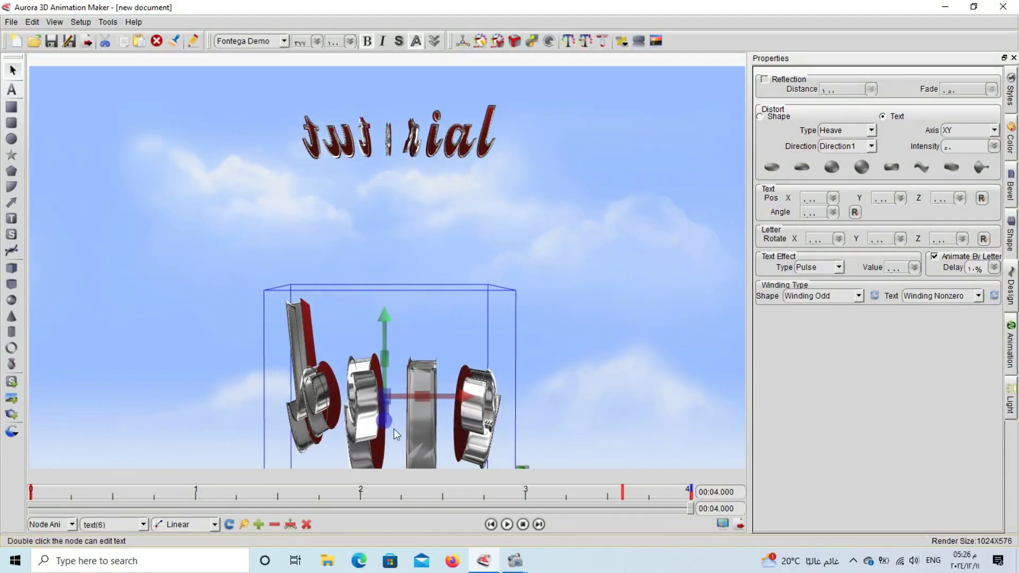
# Delete the demo text's keyframe at 00:03.585 and replay the animation from the start
pyautogui.click(508, 524)
pyautogui.click(522, 524)
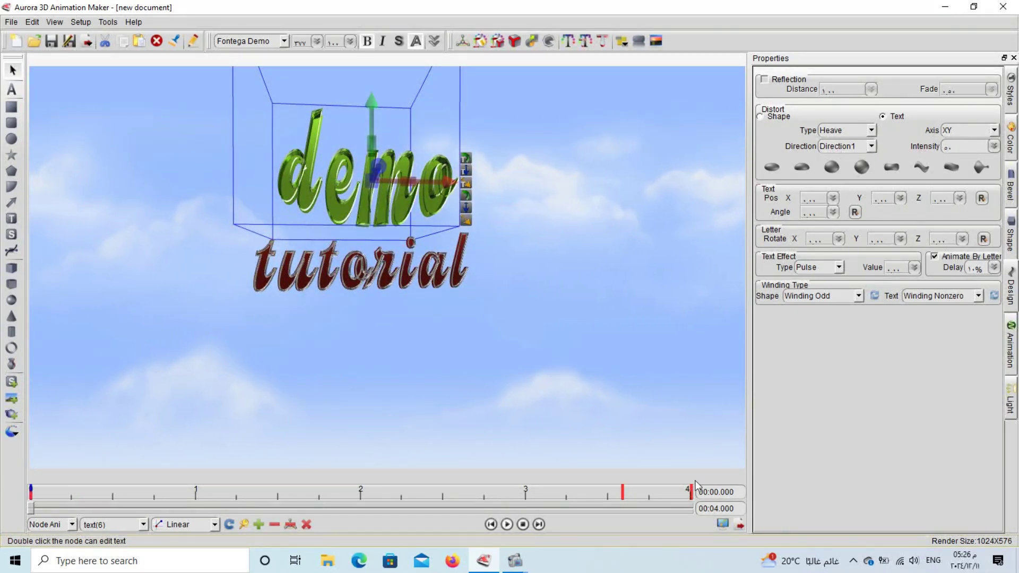
pyautogui.click(395, 497)
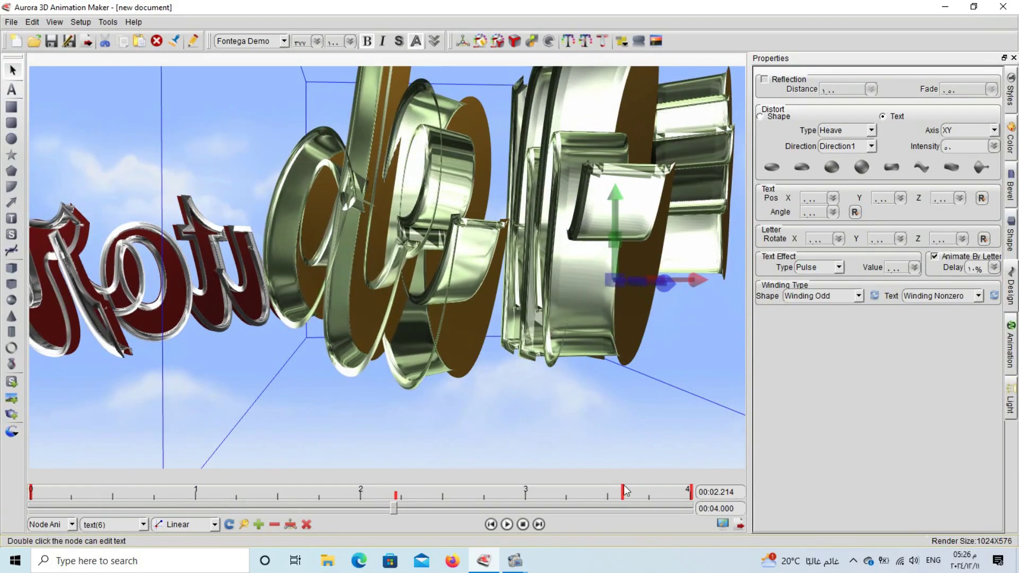
pyautogui.click(623, 486)
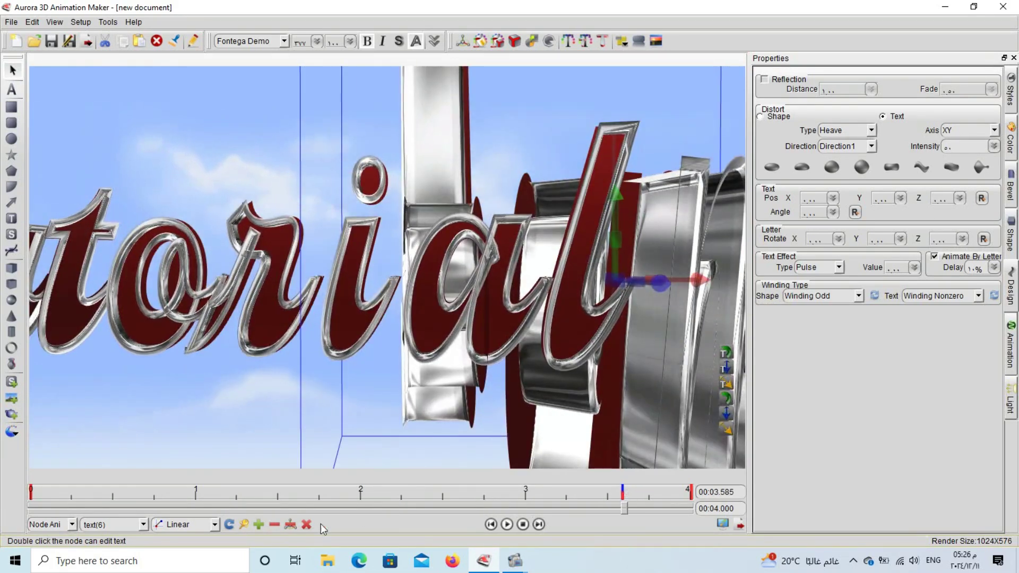
pyautogui.click(524, 525)
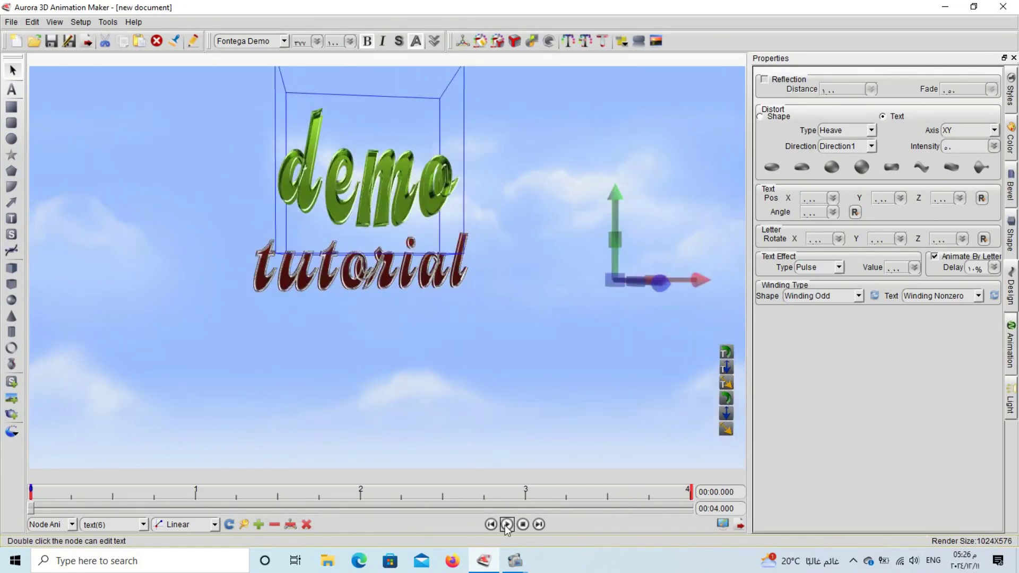
pyautogui.click(506, 524)
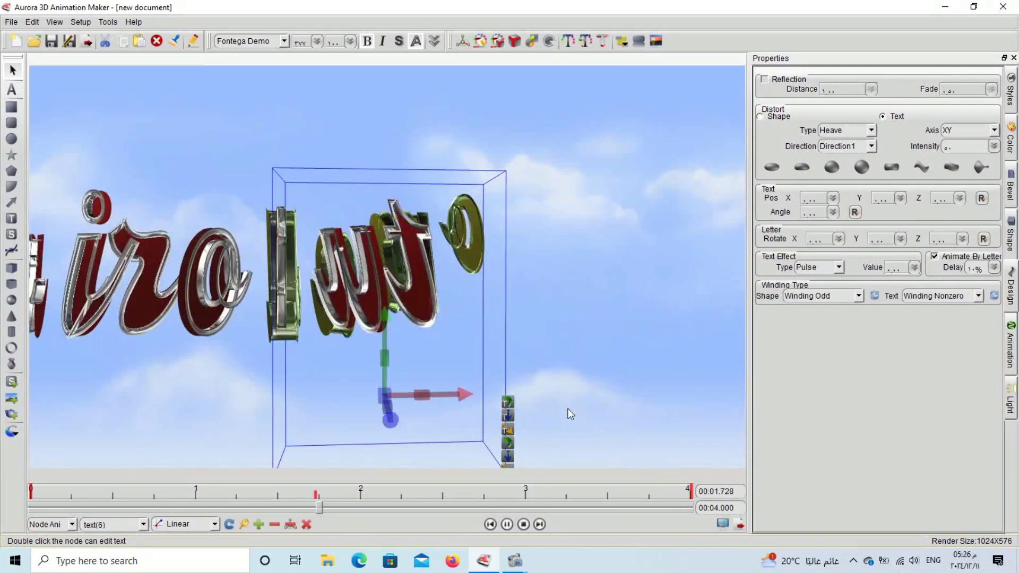
pyautogui.click(568, 412)
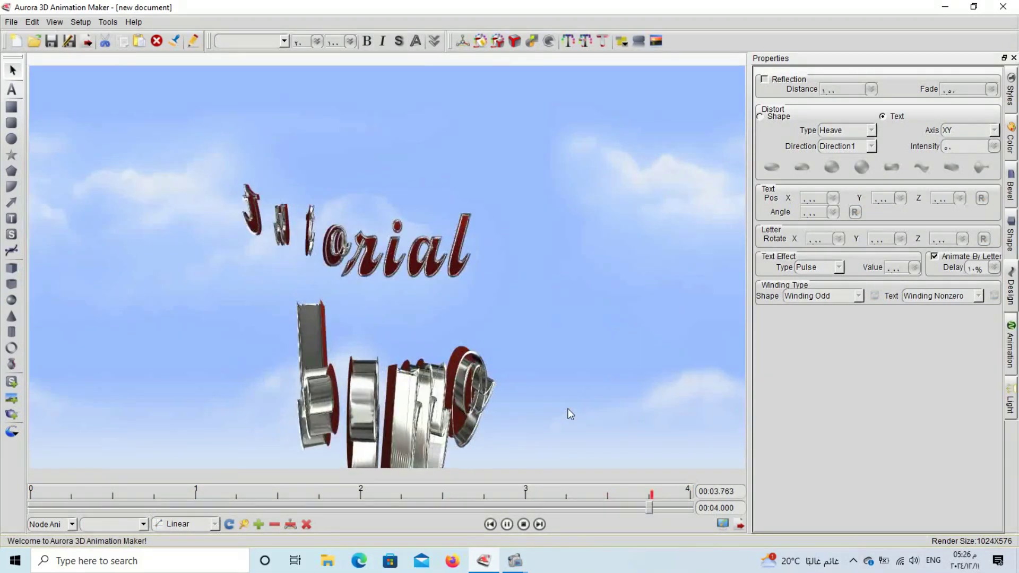
# Select the tutorial text and set the animation's total length to 8 seconds, scaling the existing animation to fit
pyautogui.click(437, 139)
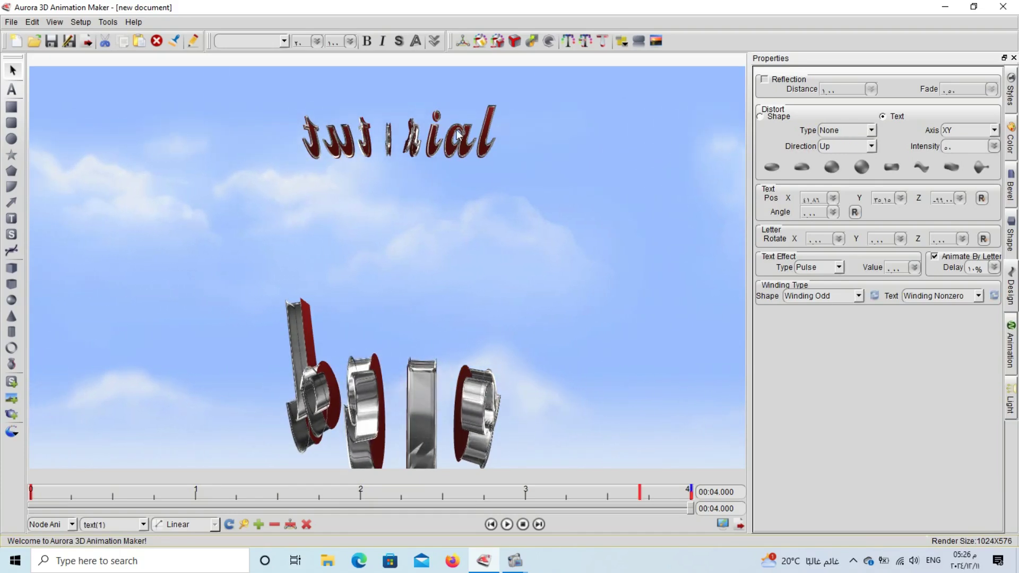
pyautogui.doubleClick(716, 509)
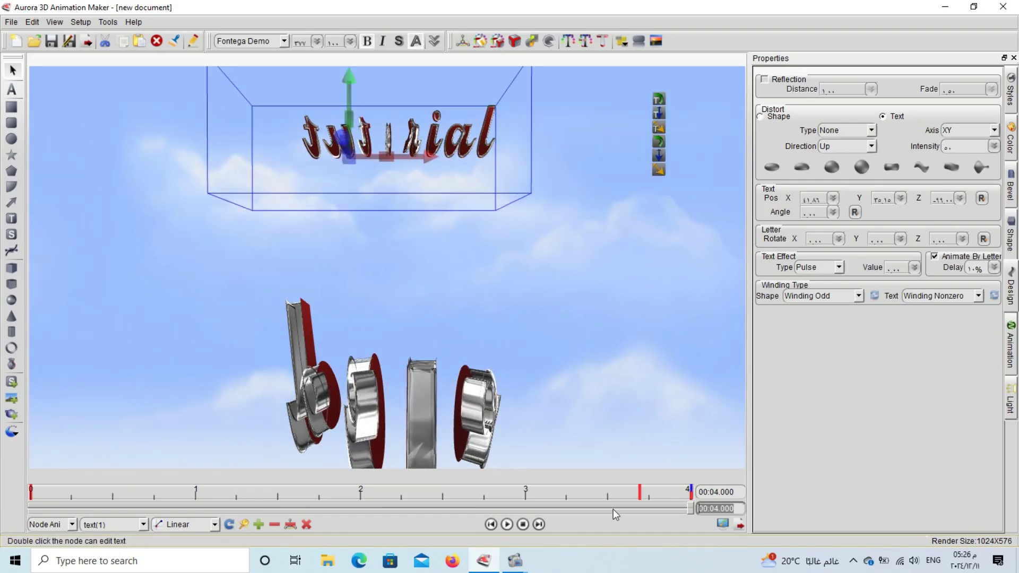
pyautogui.write('8')
pyautogui.press('Return')
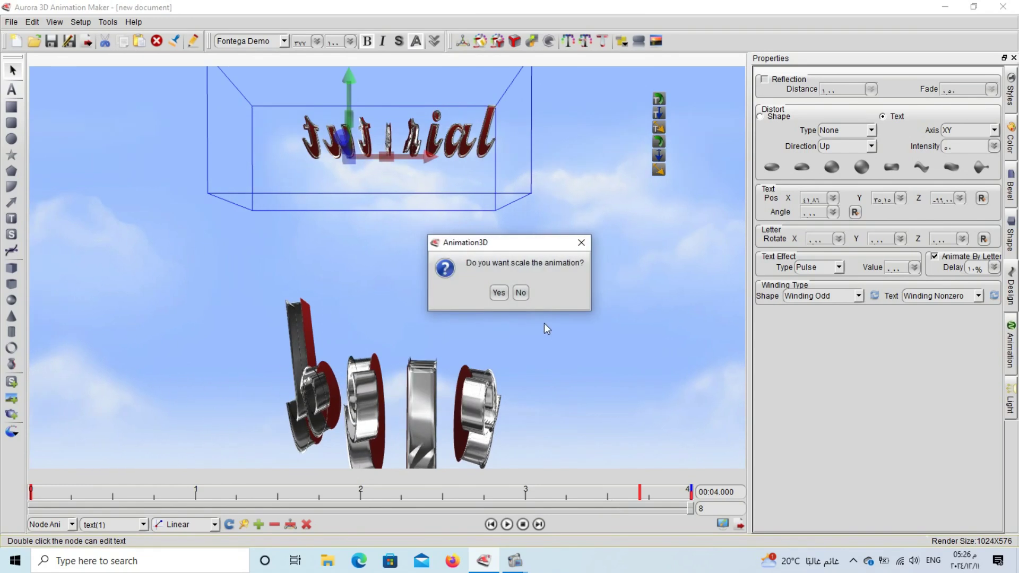
pyautogui.click(498, 293)
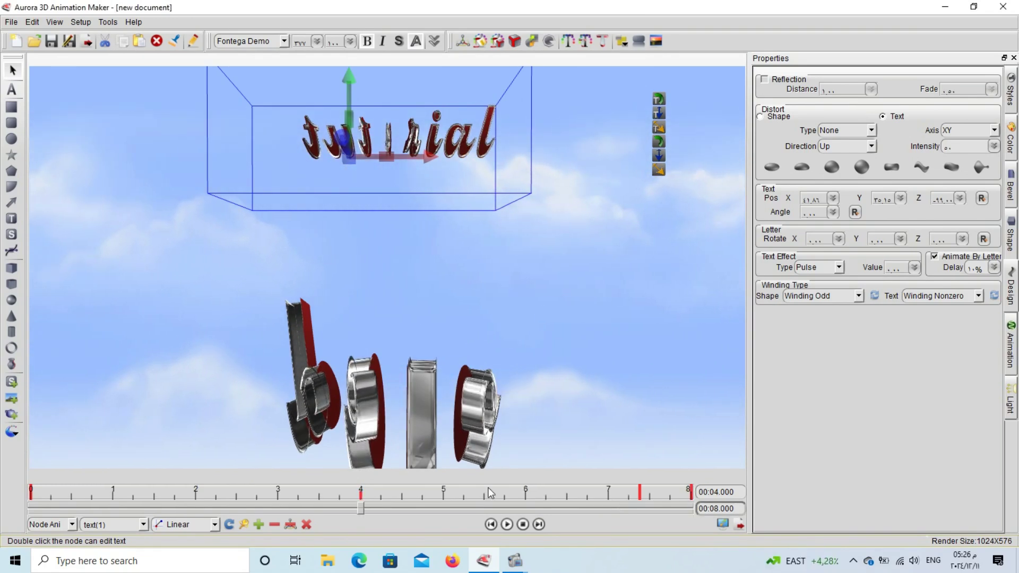
# Delete the tutorial text's keyframe at 00:07.377 and play the animation from the start
pyautogui.click(641, 491)
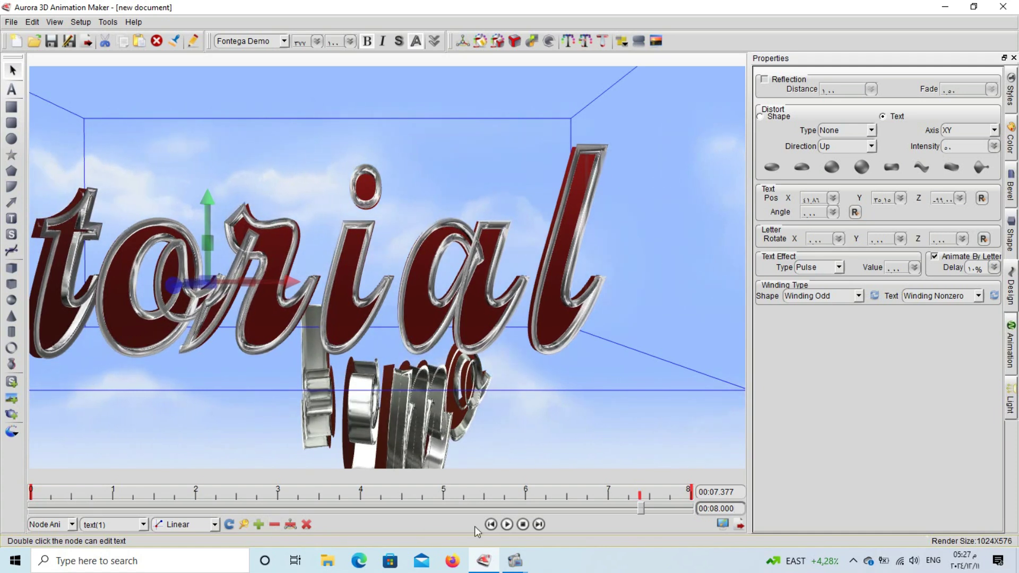
pyautogui.click(523, 525)
pyautogui.click(508, 525)
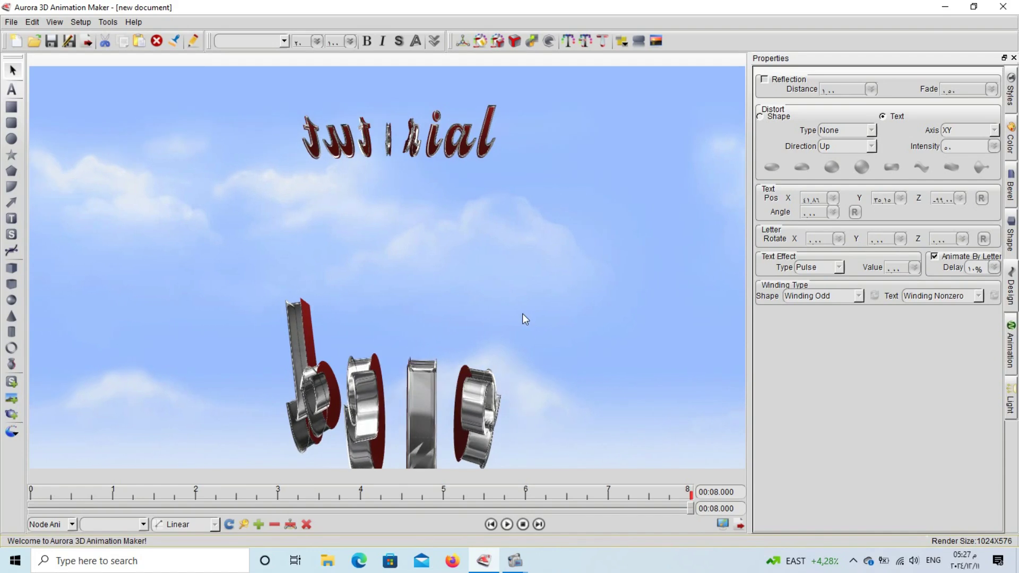
# Select both texts and apply Align Vertical and Align Depth to them
pyautogui.click(637, 41)
pyautogui.hotkey('ctrl', 'a')
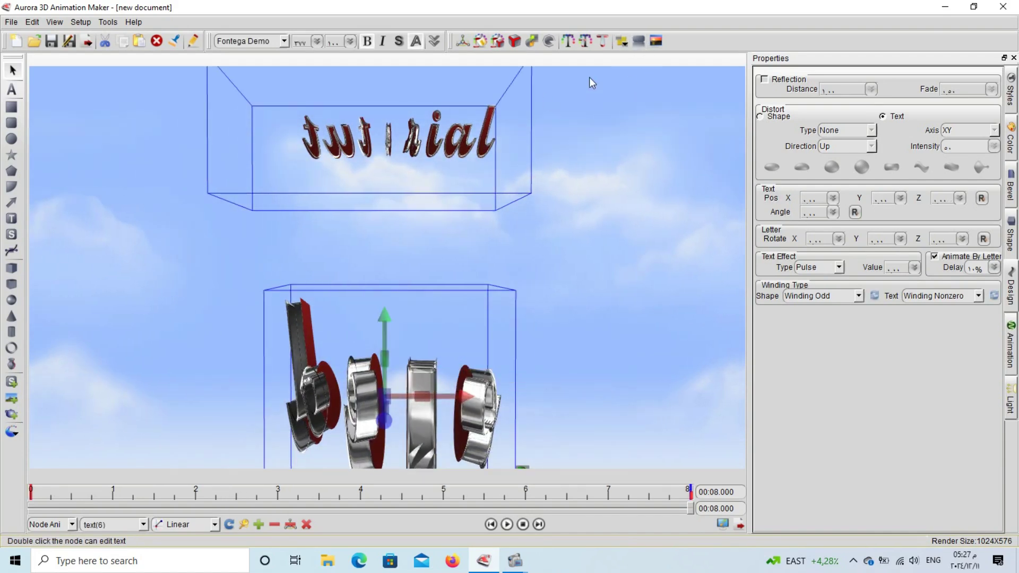
pyautogui.click(623, 42)
pyautogui.click(655, 74)
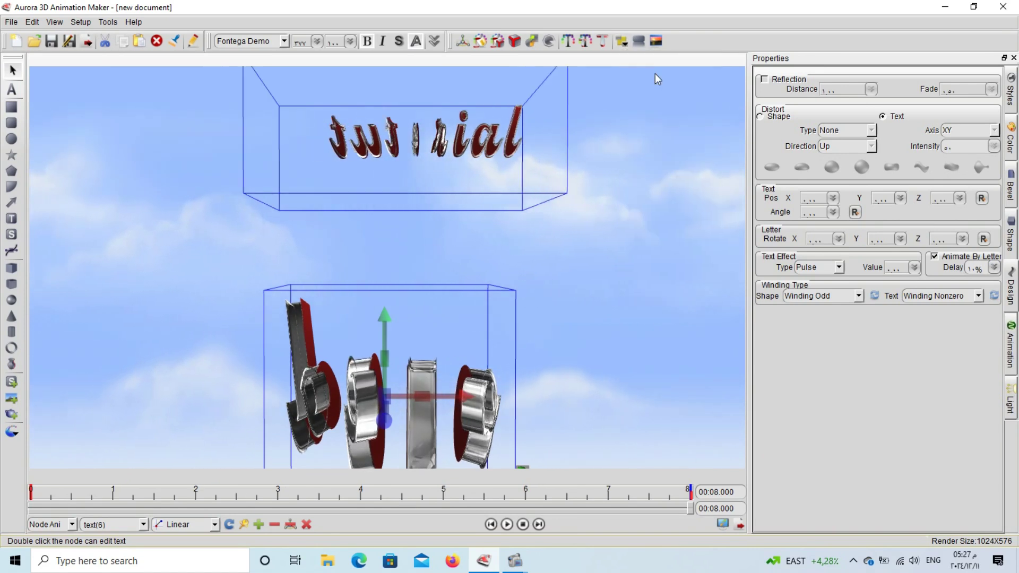
pyautogui.click(623, 42)
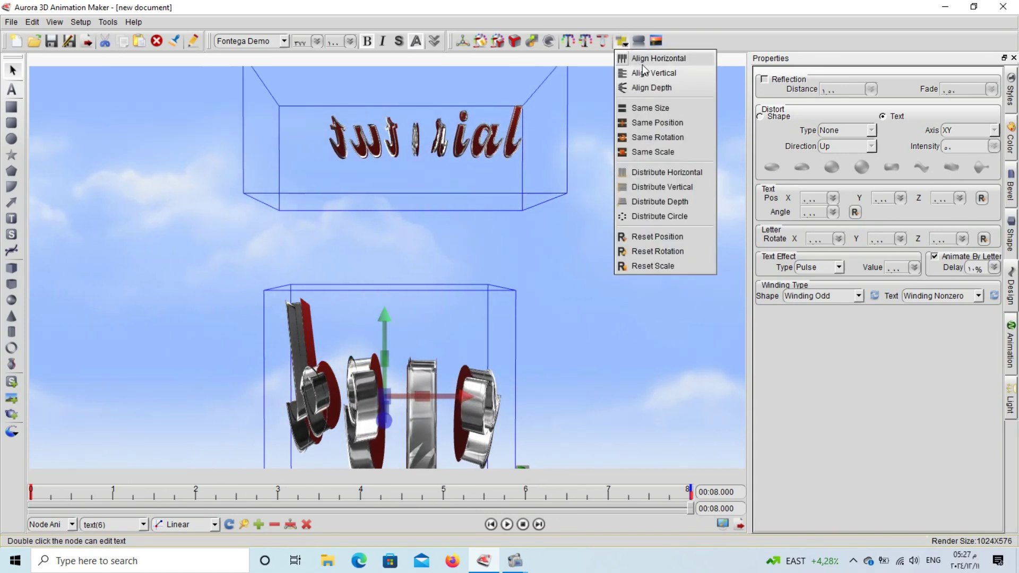
pyautogui.click(651, 86)
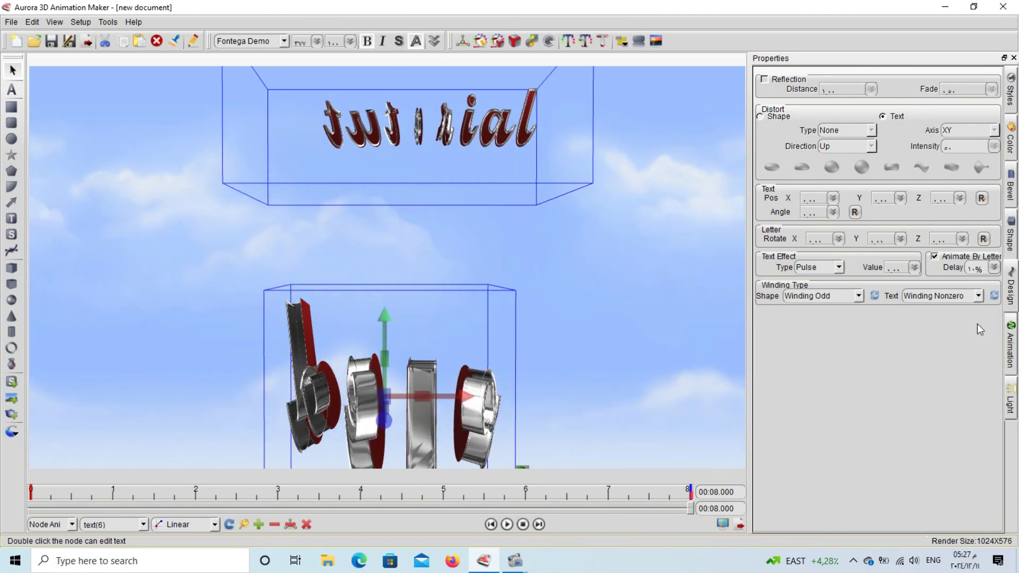
# Change the demo text's animation style from letter rotation to Wave and play the animation from the start
pyautogui.click(1010, 345)
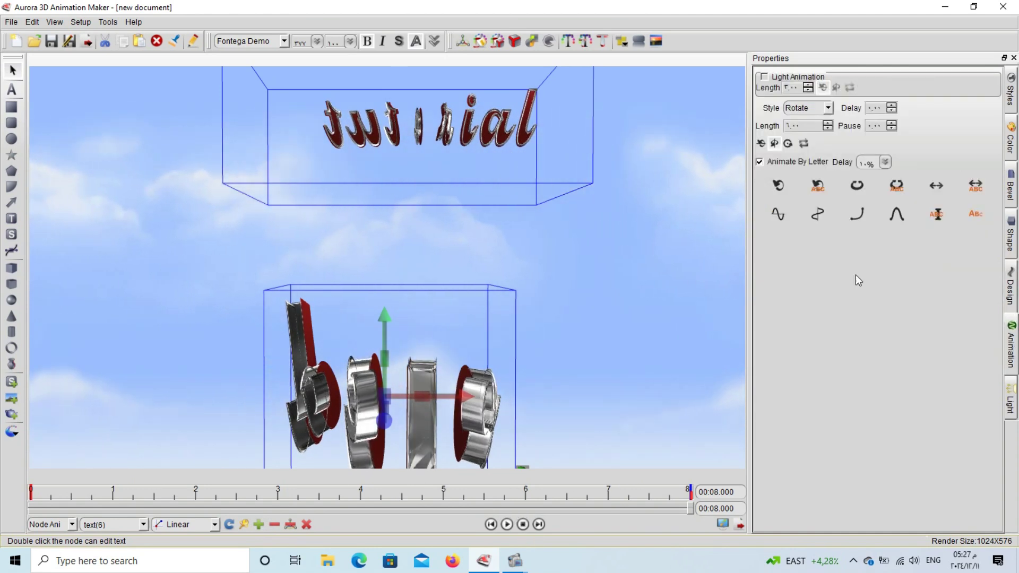
pyautogui.click(787, 219)
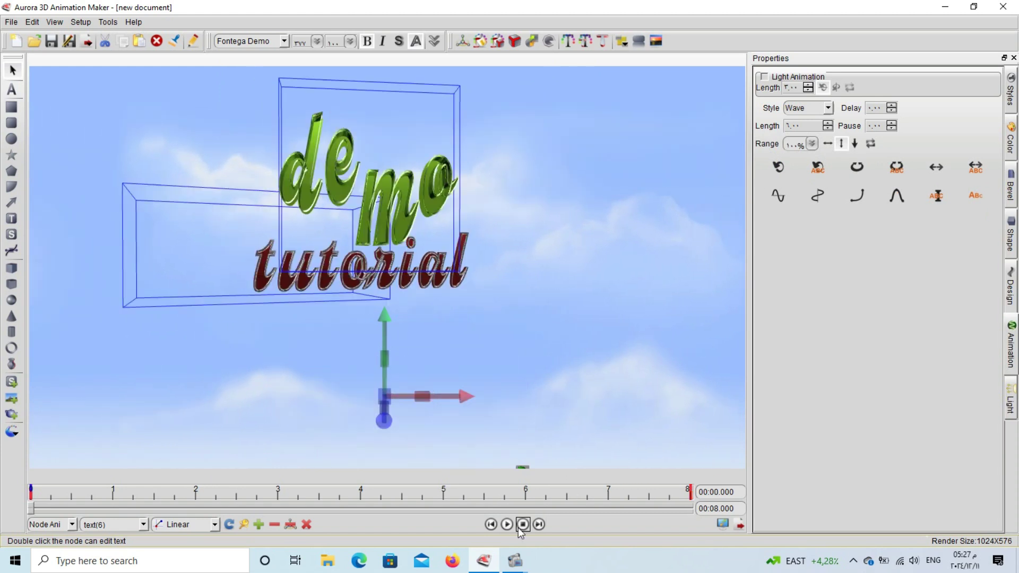
pyautogui.click(510, 525)
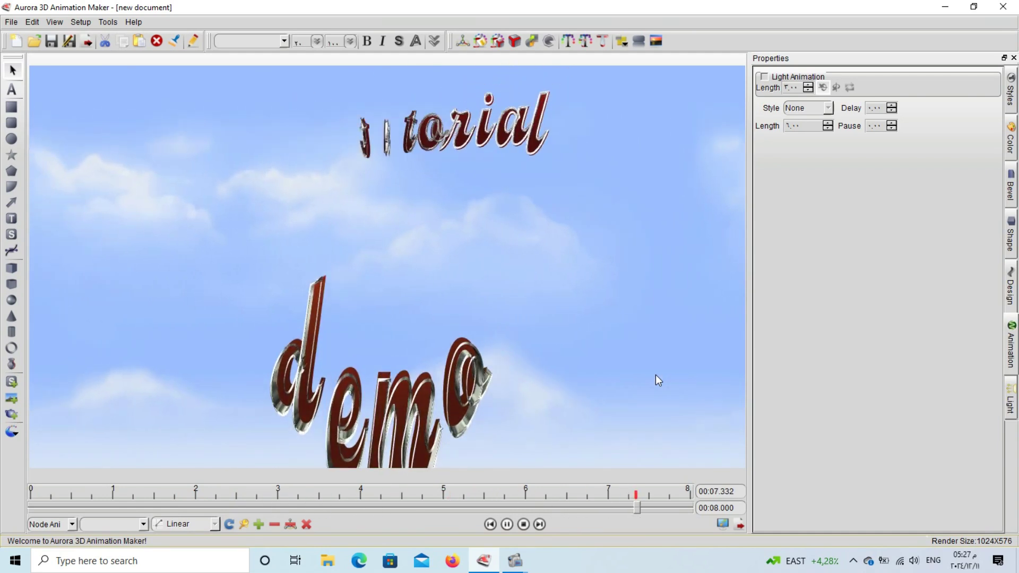
# Raise the demo text closer beneath the tutorial text and set its text color to green, RGB 89, 205, 63
pyautogui.click(426, 421)
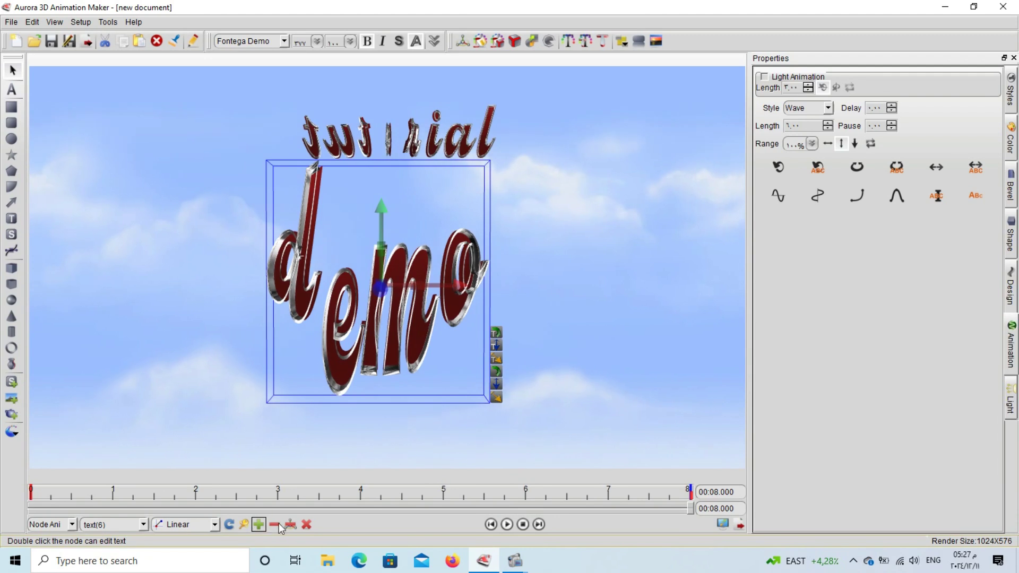
pyautogui.click(1011, 136)
pyautogui.click(867, 151)
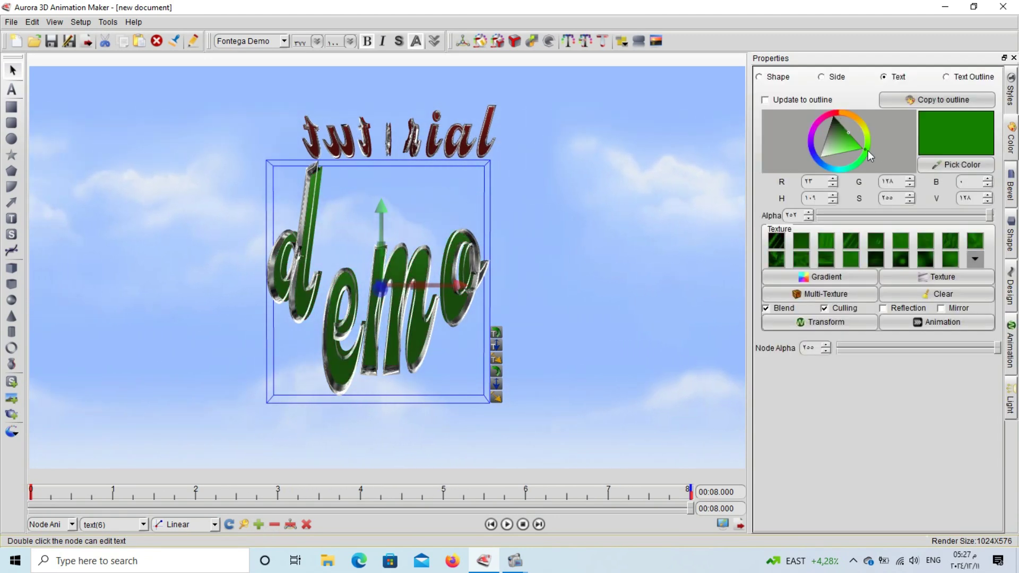
pyautogui.click(846, 145)
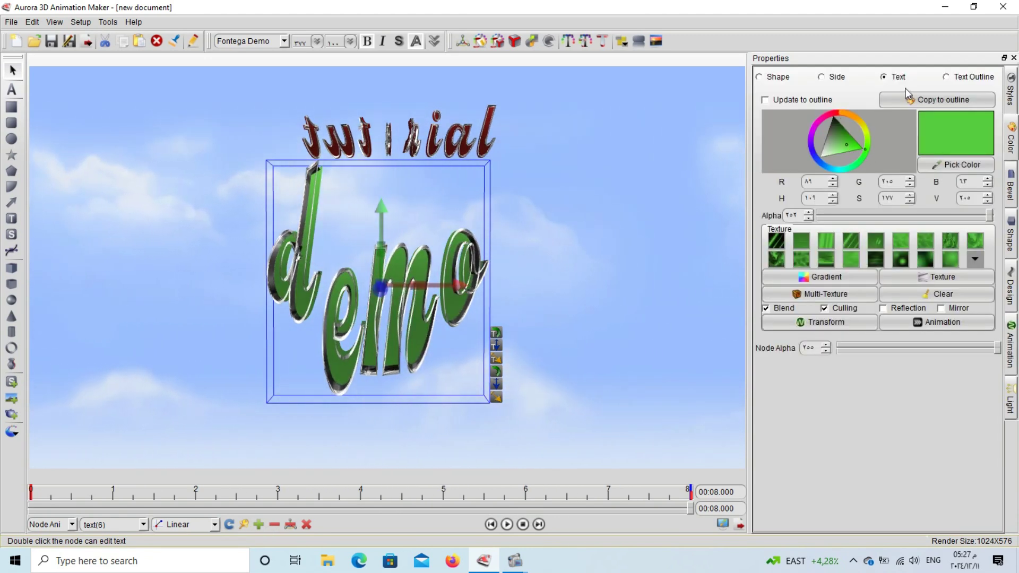
# Color the demo text's outline light green, RGB 109, 251, 78, and apply the Rotate texture animation template to it
pyautogui.click(945, 76)
pyautogui.click(851, 154)
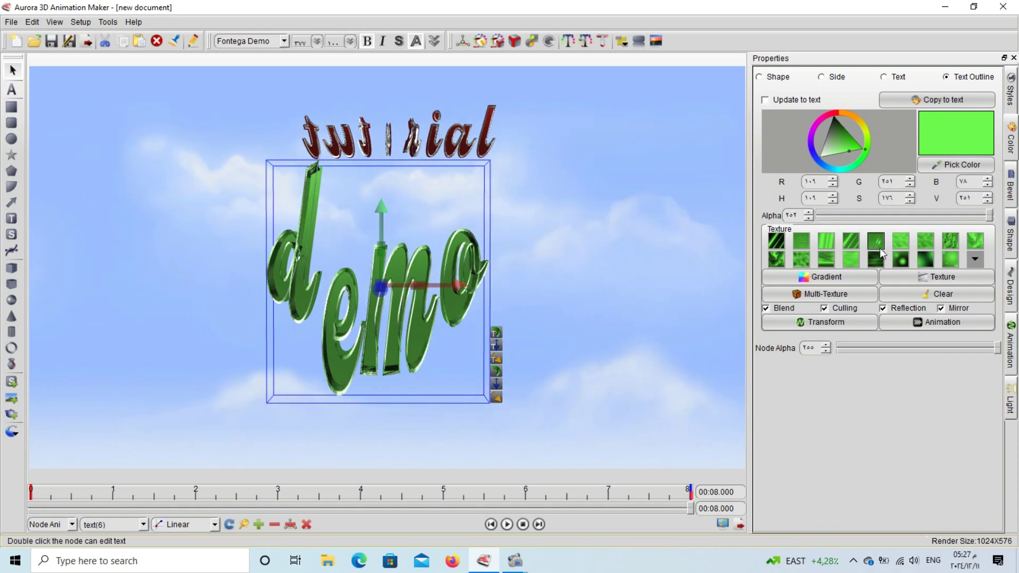
pyautogui.click(896, 322)
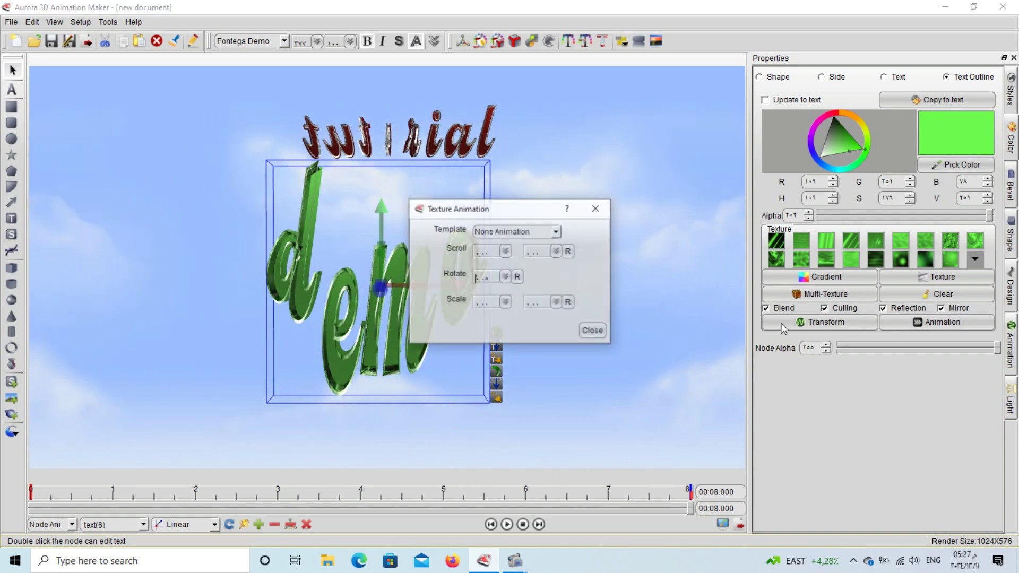
pyautogui.click(537, 270)
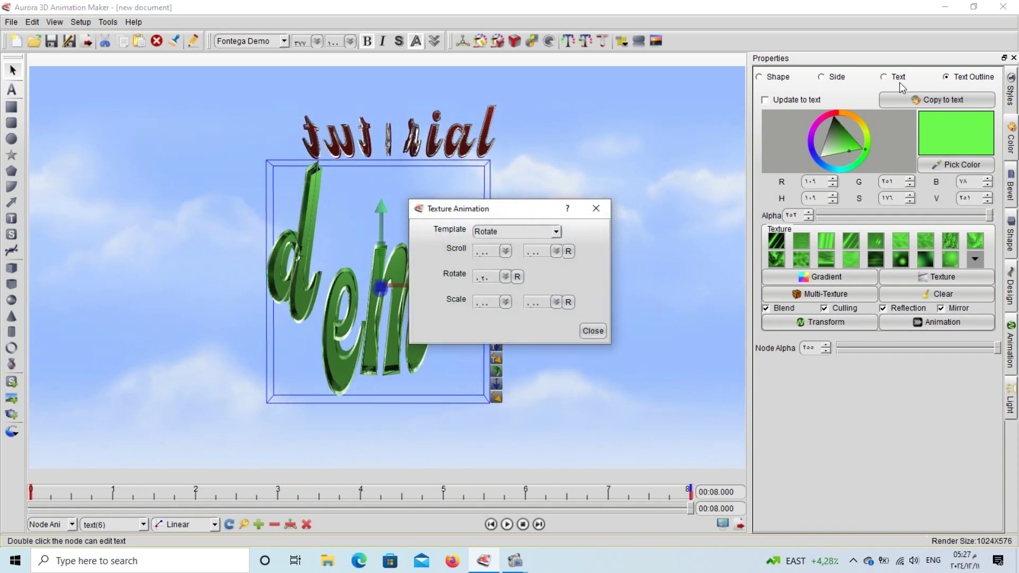
pyautogui.click(592, 331)
# Apply the Horizontal scale half texture animation to the demo text's face and play the animation
pyautogui.click(883, 76)
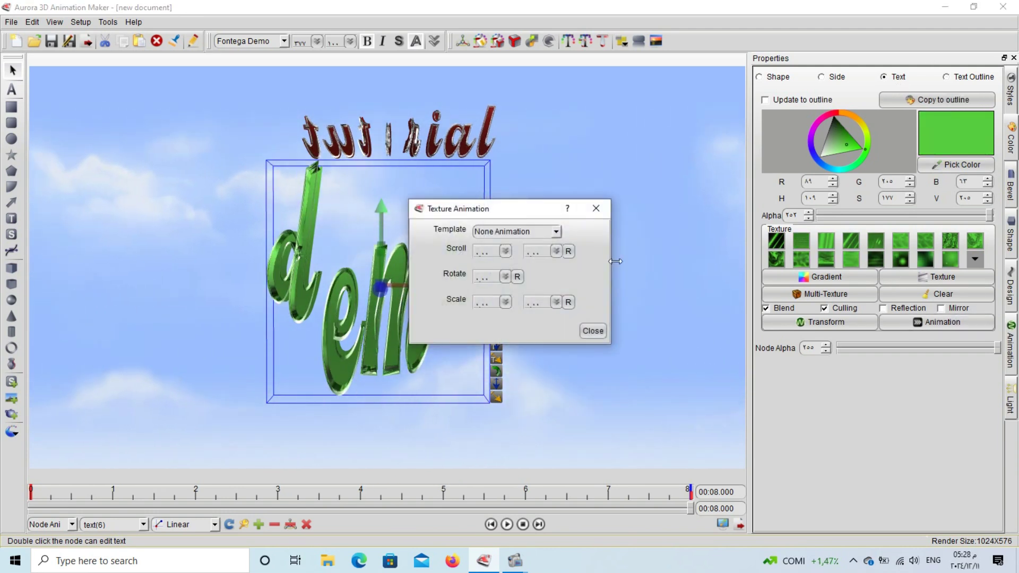
pyautogui.click(553, 234)
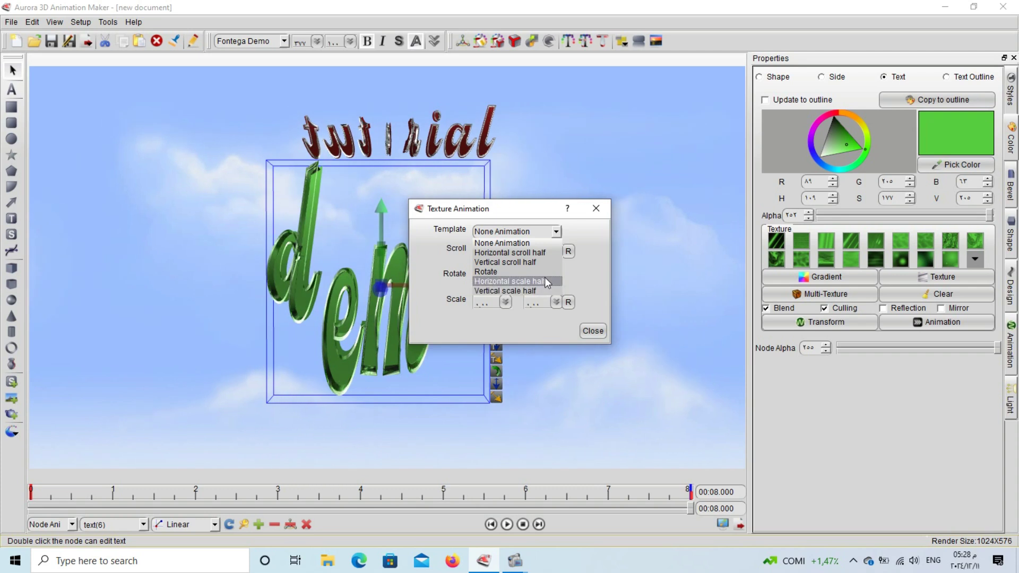
pyautogui.click(544, 279)
pyautogui.click(593, 331)
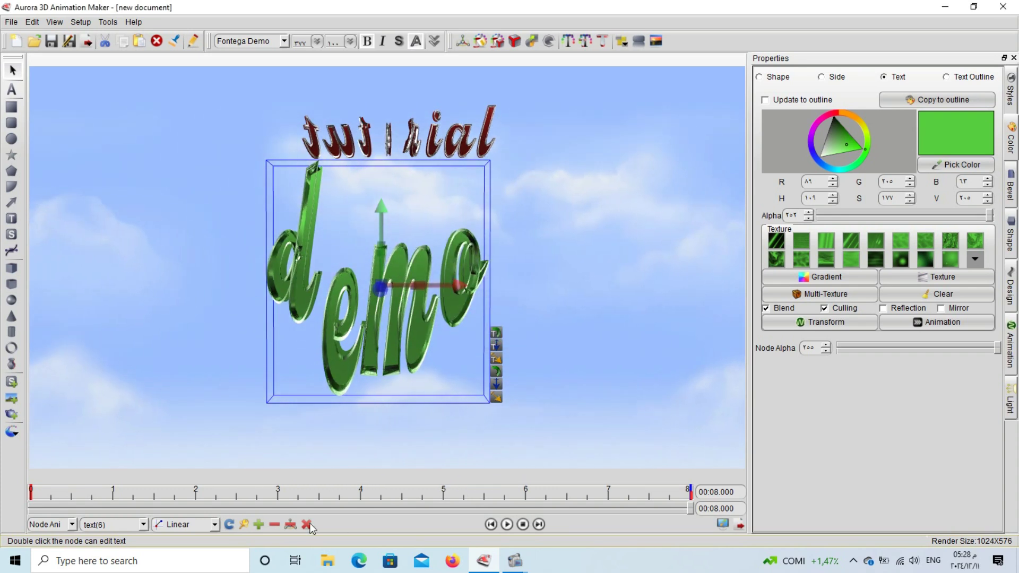
pyautogui.click(507, 524)
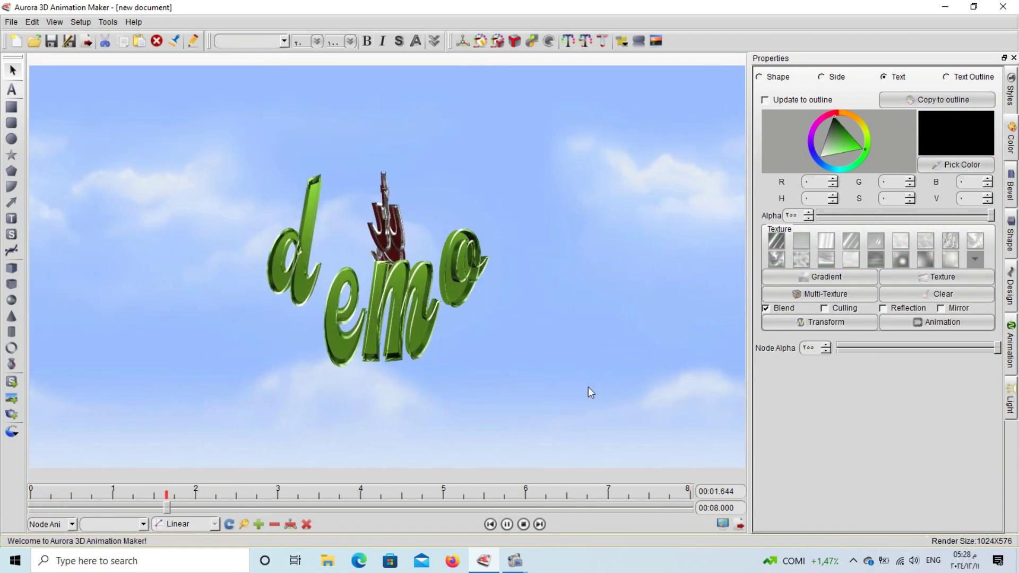